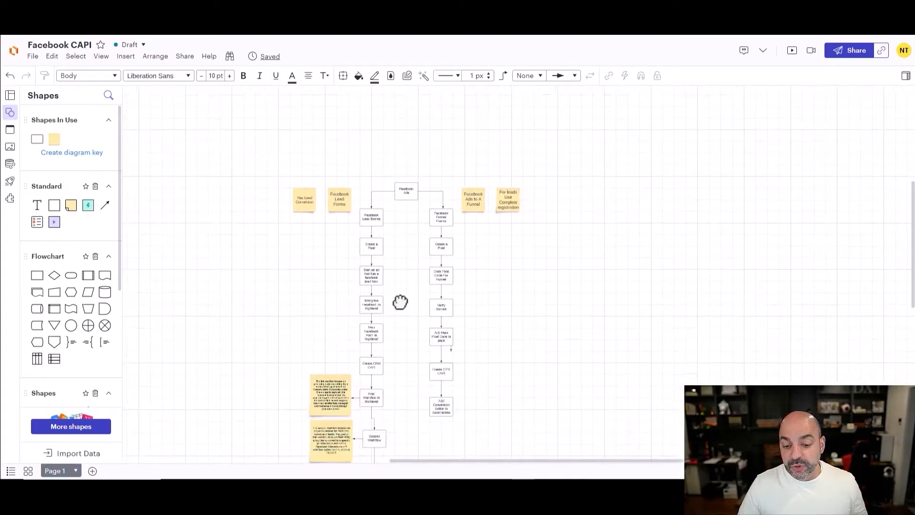
- Scroll and pan the Lucidchart CAPI flowchart to review its lower steps
{"action": "scroll", "coordinate": [419, 283], "scroll_direction": "up", "scroll_amount": 5}
{"action": "left_click_drag", "start_coordinate": [423, 312], "coordinate": [426, 281]}
{"action": "scroll", "coordinate": [422, 283], "scroll_direction": "down", "scroll_amount": 2}
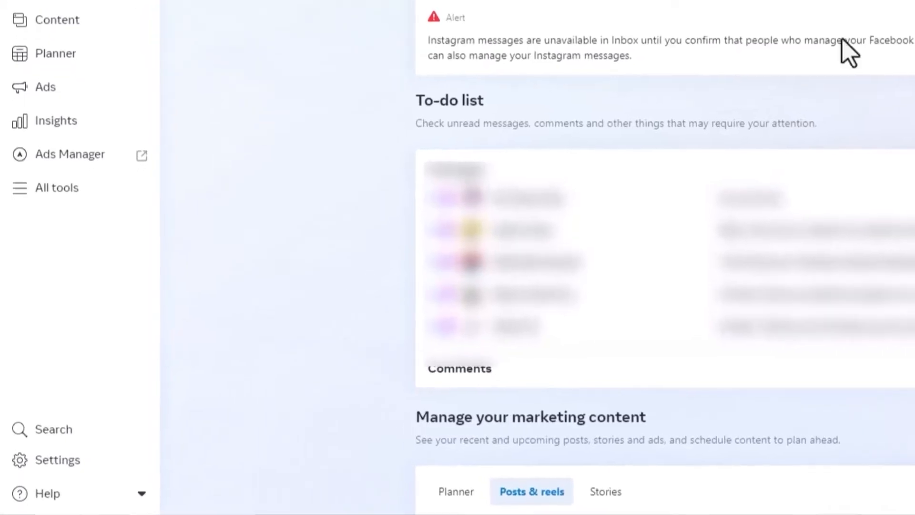
- Open Events Manager from the All tools list in Meta Business Suite
{"action": "left_click", "coordinate": [56, 189]}
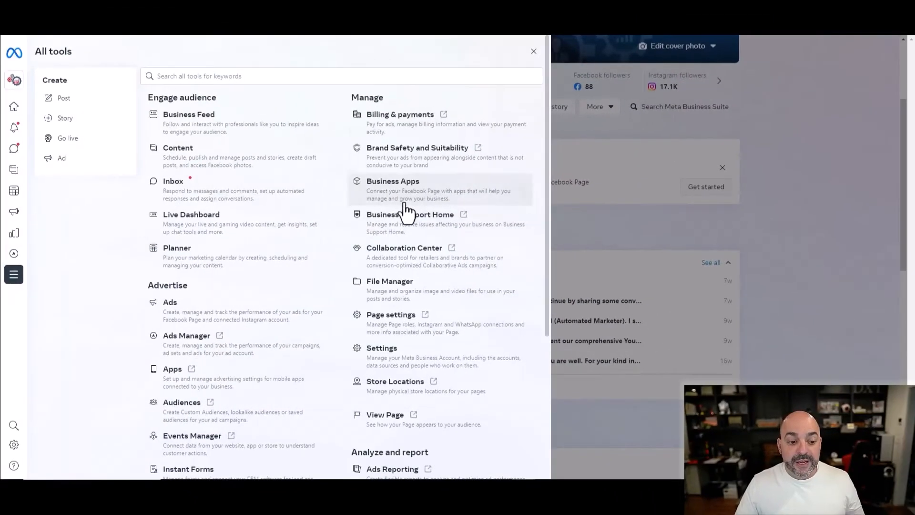
{"action": "scroll", "coordinate": [319, 234], "scroll_direction": "down", "scroll_amount": 2}
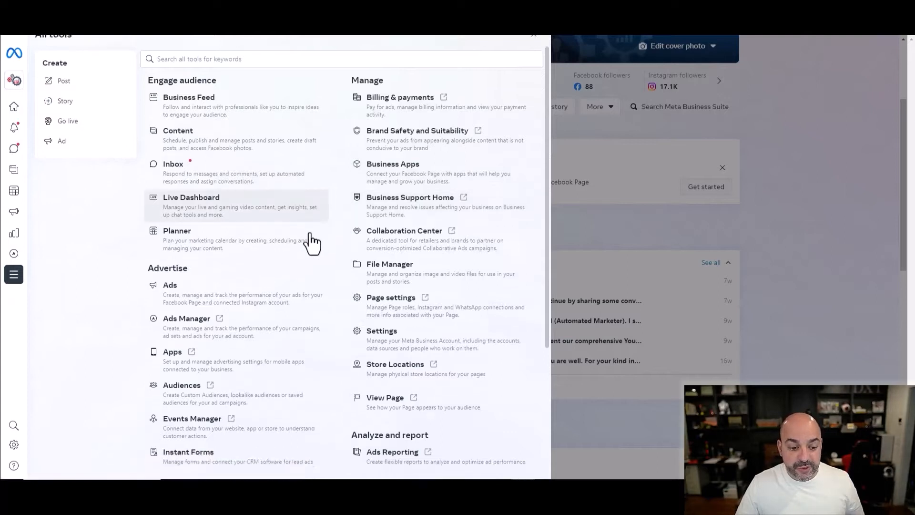
{"action": "left_click", "coordinate": [206, 343]}
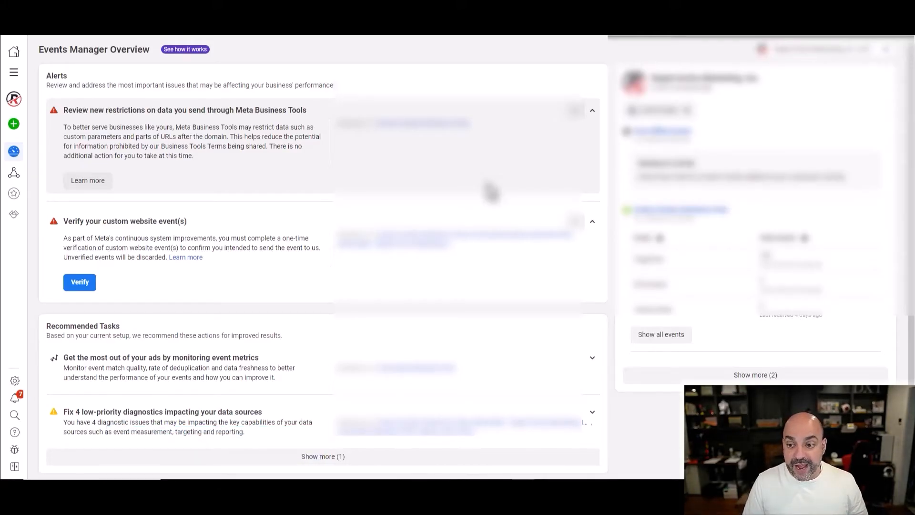
- Append ' OLDS DO NOT USE' to the old dataset's name in Data sources and save it
{"action": "mouse_move", "coordinate": [14, 148]}
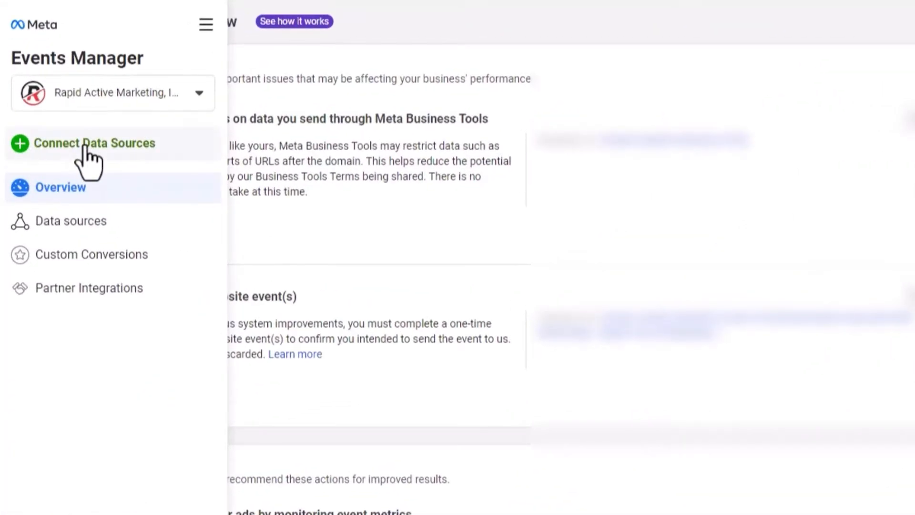
{"action": "left_click", "coordinate": [64, 223]}
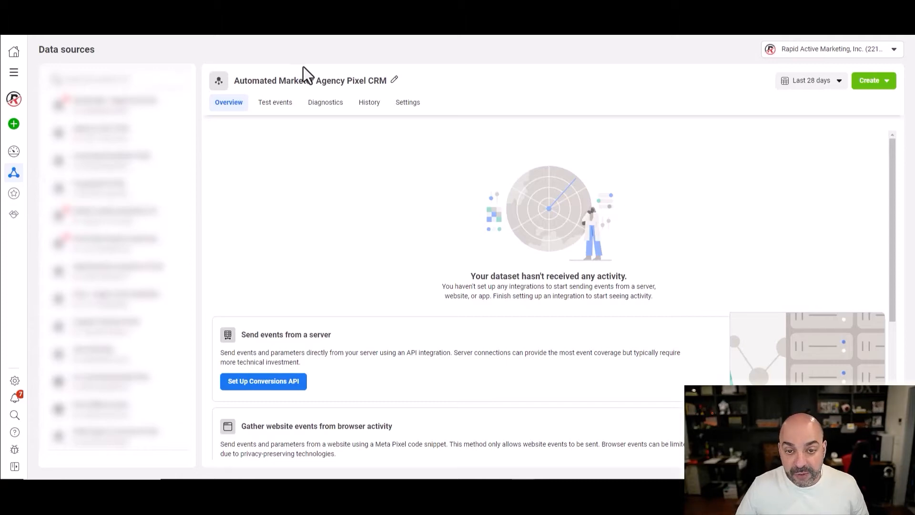
{"action": "left_click", "coordinate": [394, 79]}
{"action": "type", "text": "OLD"}
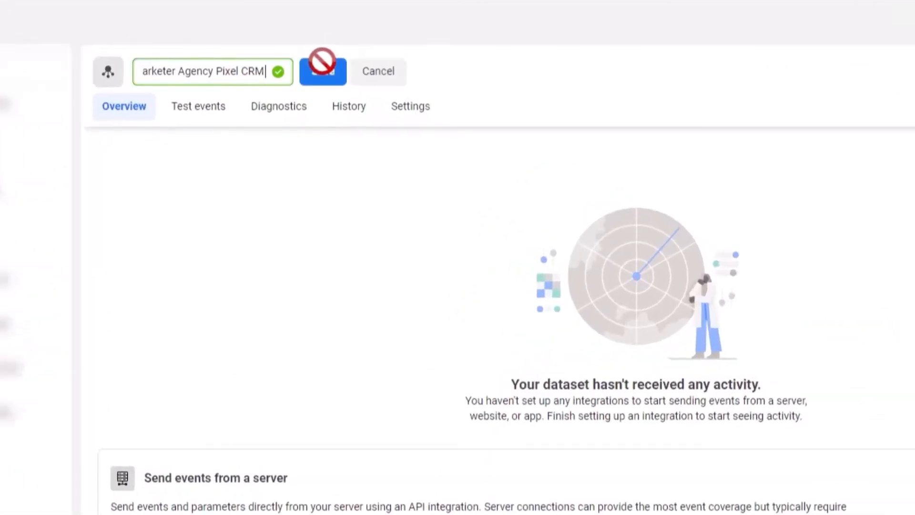
{"action": "type", "text": "S DO NOP"}
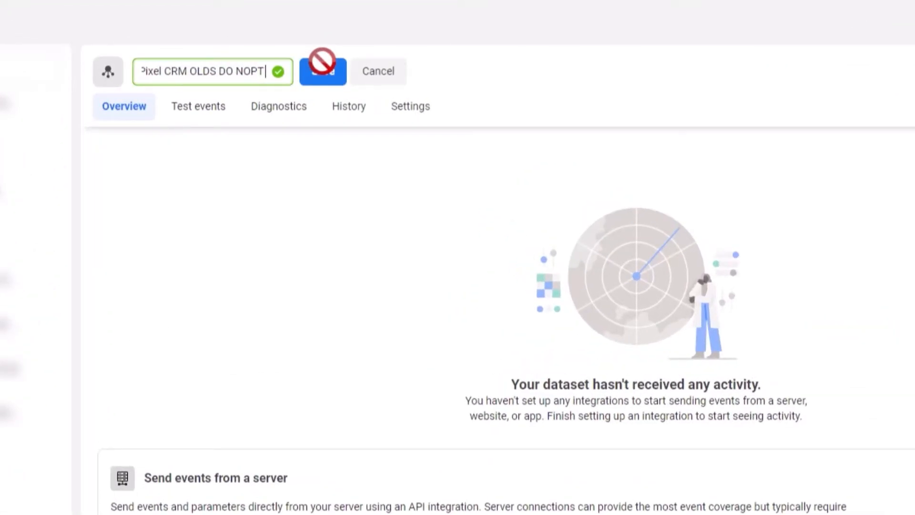
{"action": "key", "text": "BackSpace"}
{"action": "type", "text": "T"}
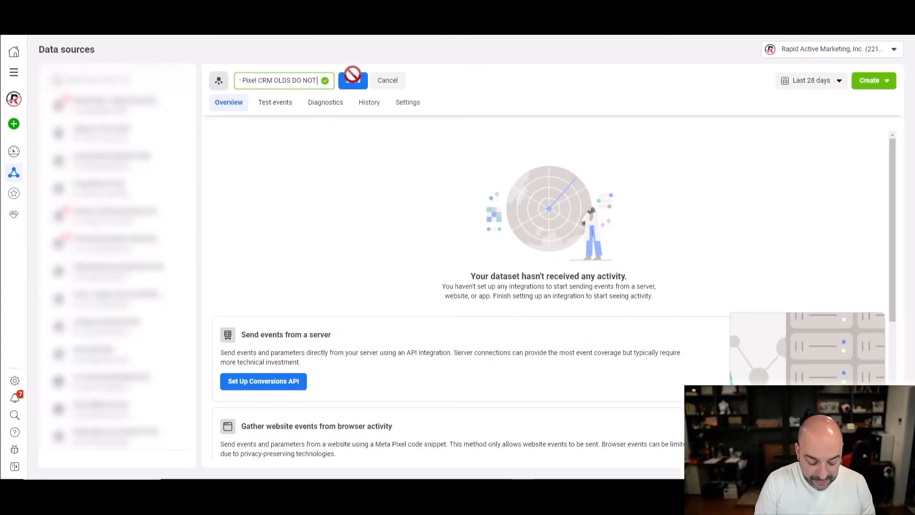
{"action": "type", "text": " USE"}
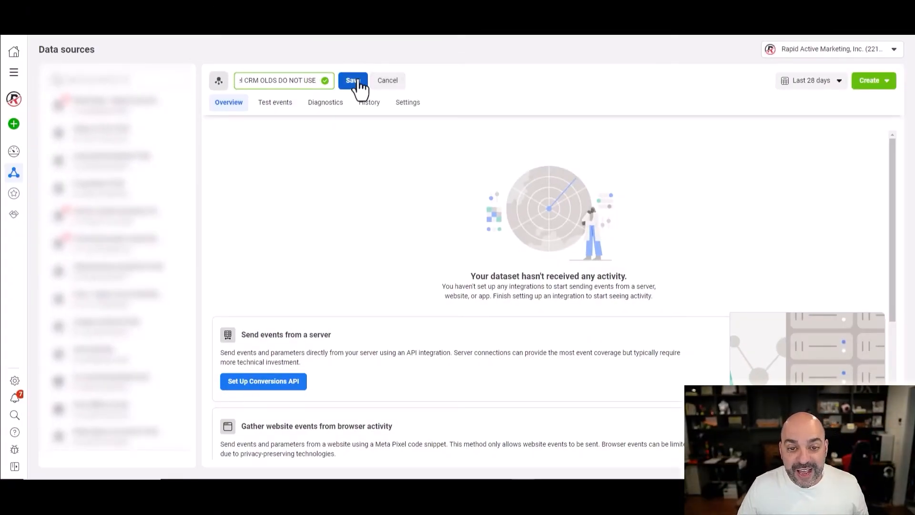
{"action": "left_click", "coordinate": [353, 80]}
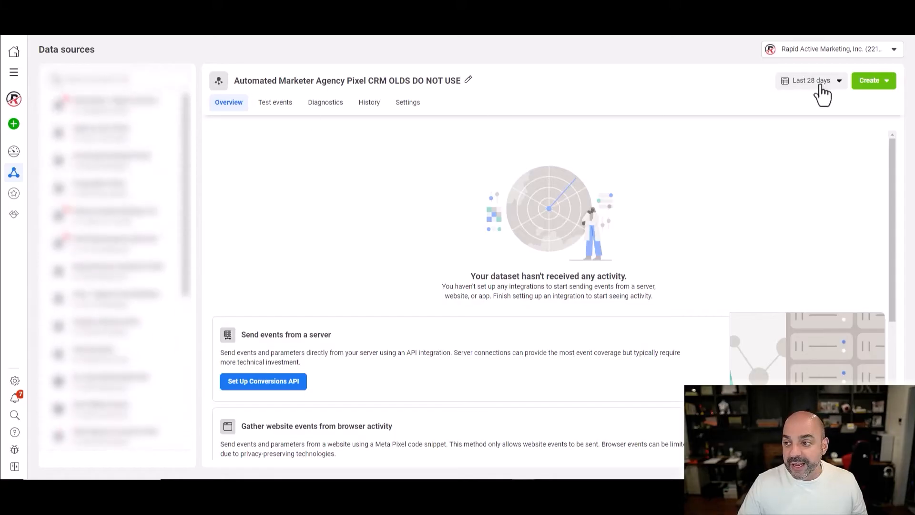
{"action": "left_click", "coordinate": [892, 82]}
{"action": "left_click", "coordinate": [466, 47]}
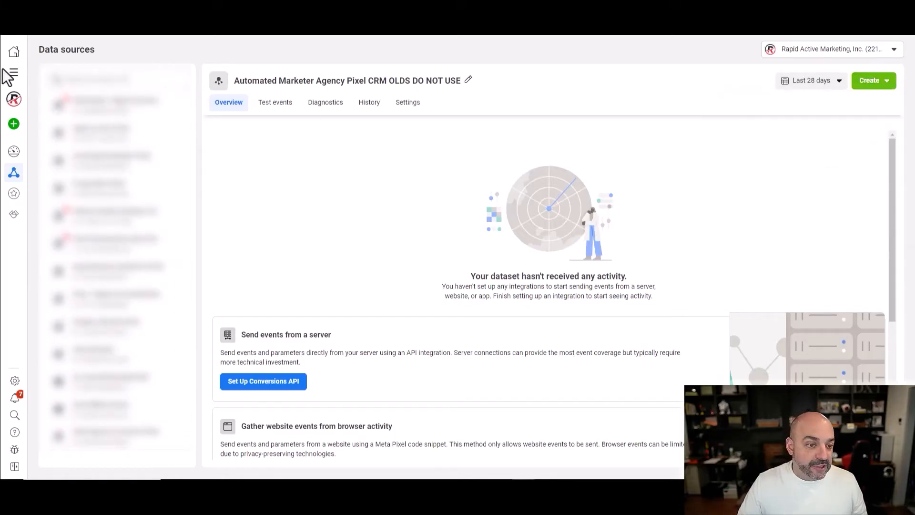
- Show the Datasets list under Data Sources in Business settings
{"action": "mouse_move", "coordinate": [19, 184]}
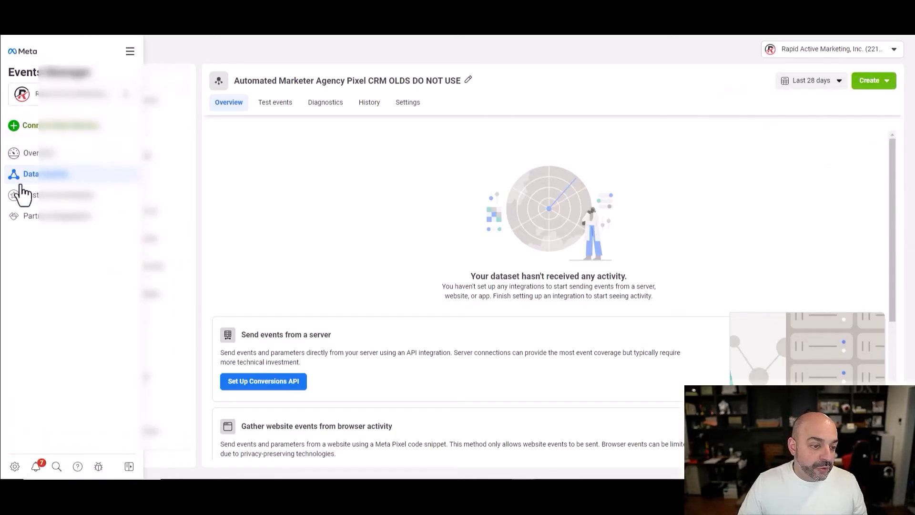
{"action": "left_click", "coordinate": [15, 467]}
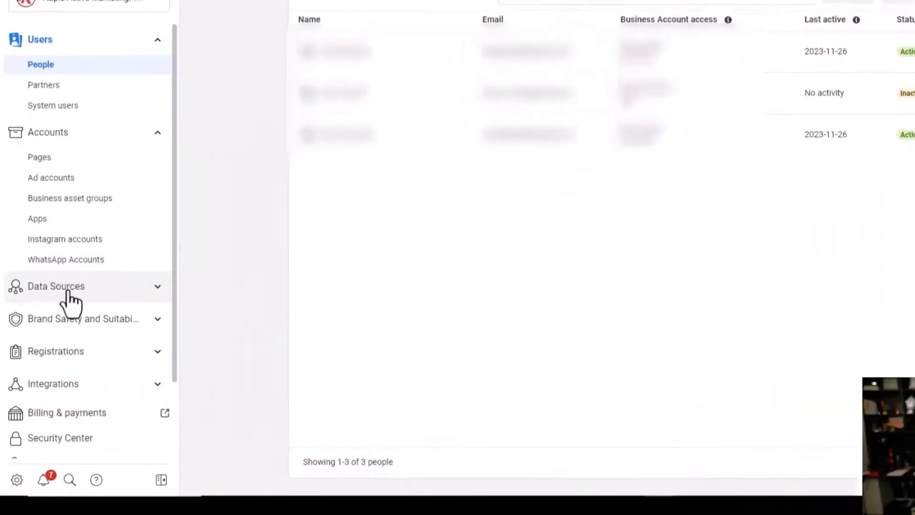
{"action": "left_click", "coordinate": [55, 313]}
{"action": "scroll", "coordinate": [58, 322], "scroll_direction": "down", "scroll_amount": 2}
{"action": "left_click", "coordinate": [90, 286]}
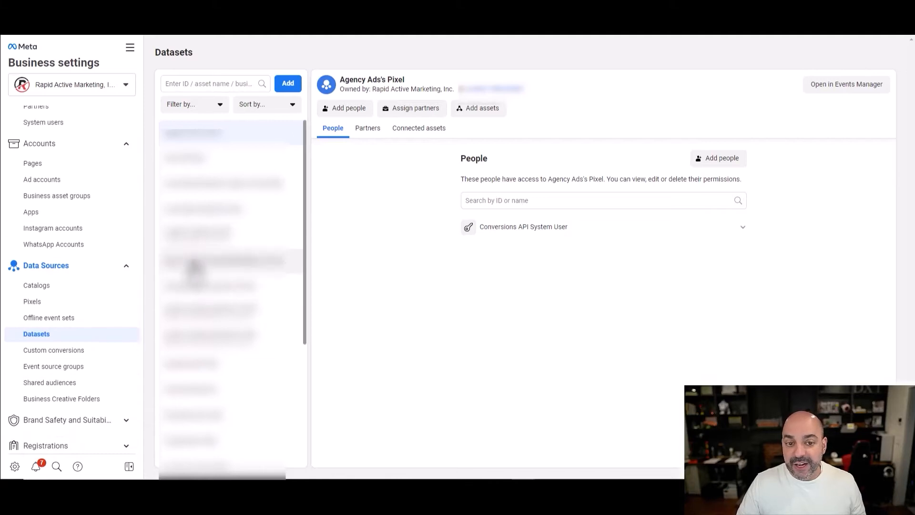
- Create a new dataset named 'Automated Marketer CRM HL Agency Pixel'
{"action": "left_click", "coordinate": [288, 86]}
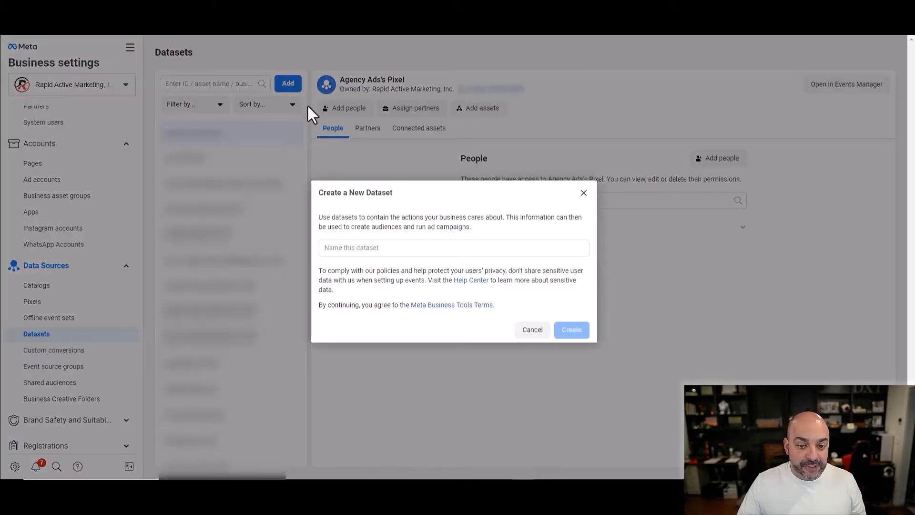
{"action": "left_click", "coordinate": [398, 250]}
{"action": "type", "text": "Automated Marketer CRM HL Agen"}
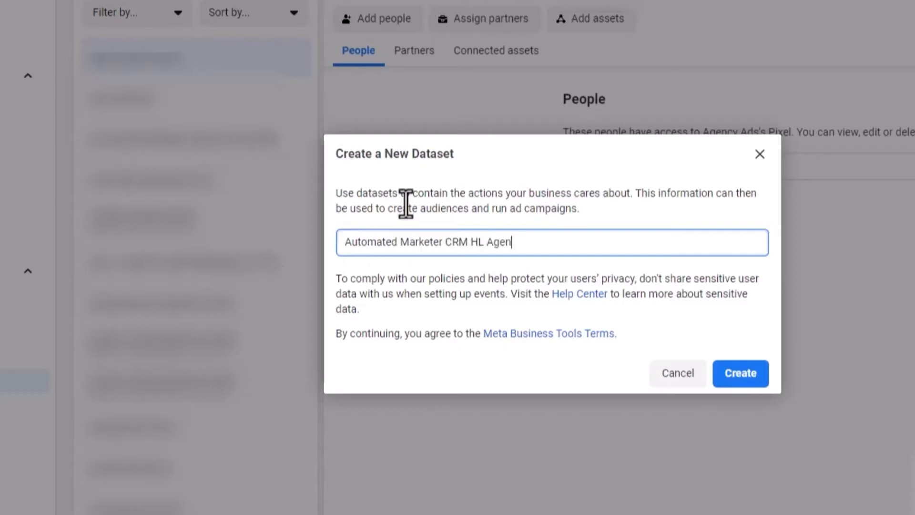
{"action": "type", "text": "cy P"}
{"action": "type", "text": "ixel"}
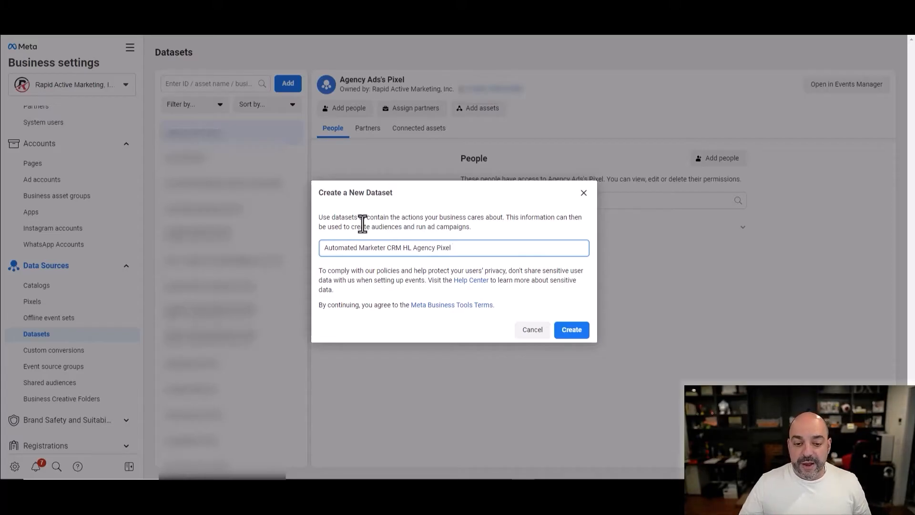
{"action": "left_click", "coordinate": [570, 332]}
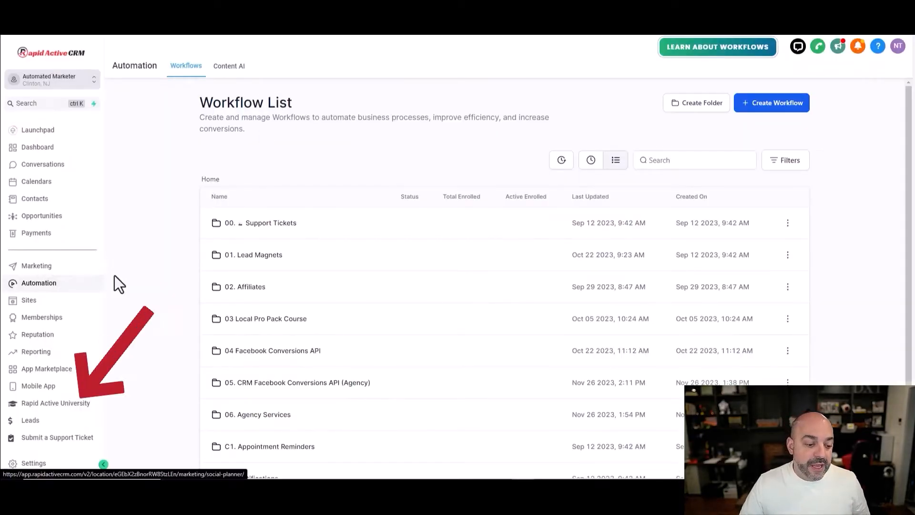
- Choose the ad account for the Facebook integration under CRM Settings > Integrations
{"action": "left_click", "coordinate": [34, 464]}
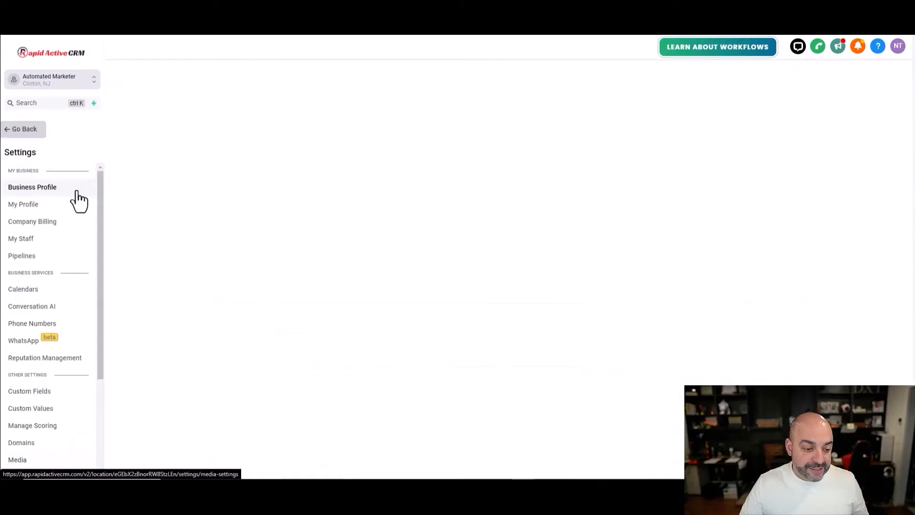
{"action": "scroll", "coordinate": [49, 333], "scroll_direction": "down", "scroll_amount": 3}
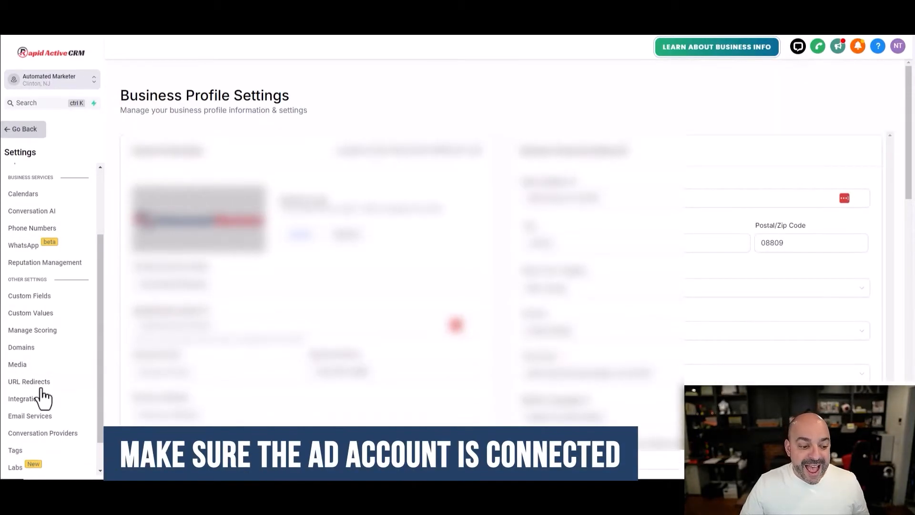
{"action": "left_click", "coordinate": [15, 399]}
{"action": "scroll", "coordinate": [268, 287], "scroll_direction": "down", "scroll_amount": 3}
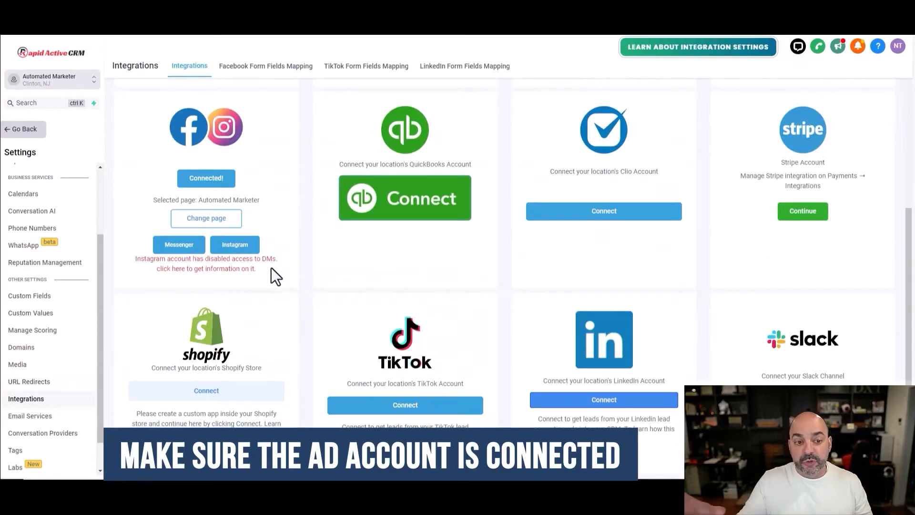
{"action": "scroll", "coordinate": [247, 232], "scroll_direction": "up", "scroll_amount": 2}
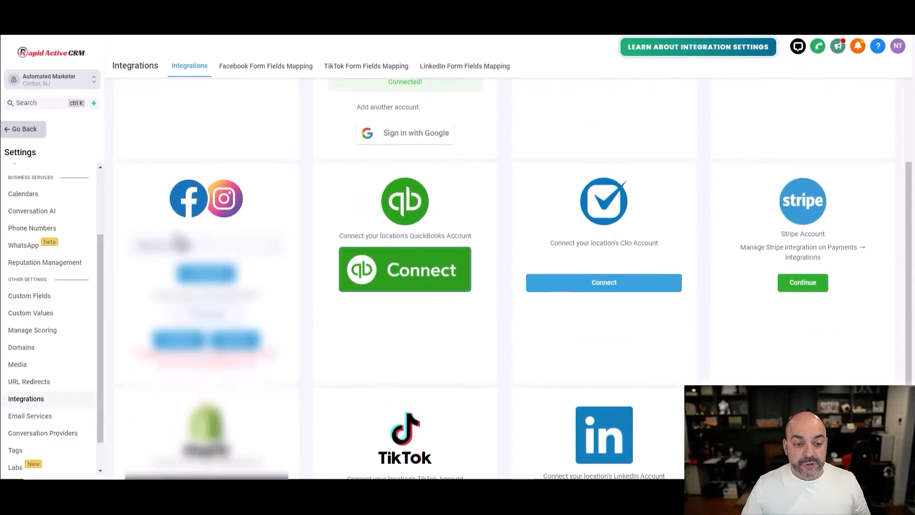
{"action": "left_click", "coordinate": [203, 245]}
{"action": "left_click", "coordinate": [220, 295]}
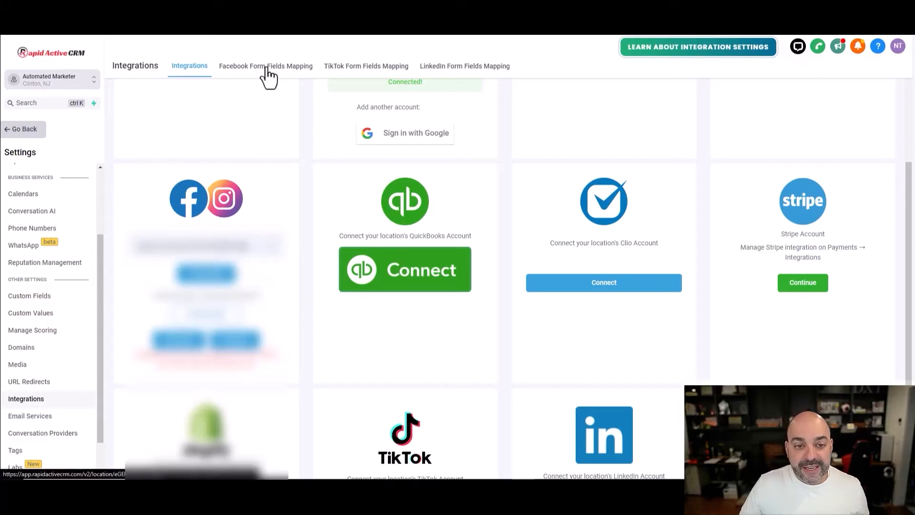
- Bring up the Facebook Form Fields Mapping tab
{"action": "scroll", "coordinate": [637, 350], "scroll_direction": "down", "scroll_amount": 2}
{"action": "scroll", "coordinate": [640, 317], "scroll_direction": "up", "scroll_amount": 6}
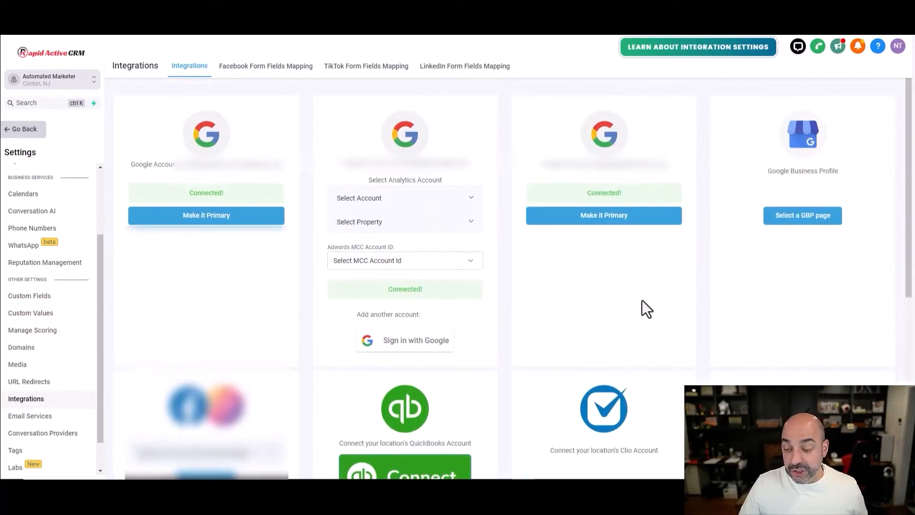
{"action": "scroll", "coordinate": [643, 293], "scroll_direction": "down", "scroll_amount": 4}
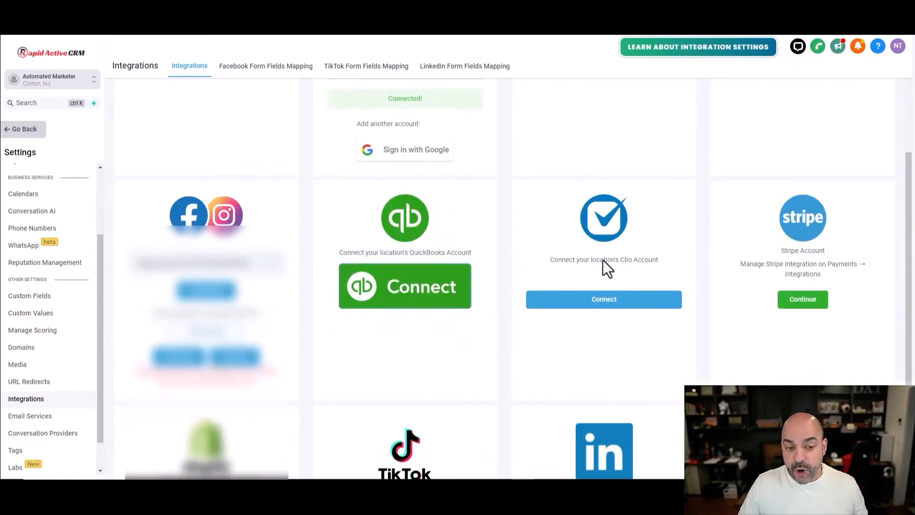
{"action": "left_click", "coordinate": [285, 70]}
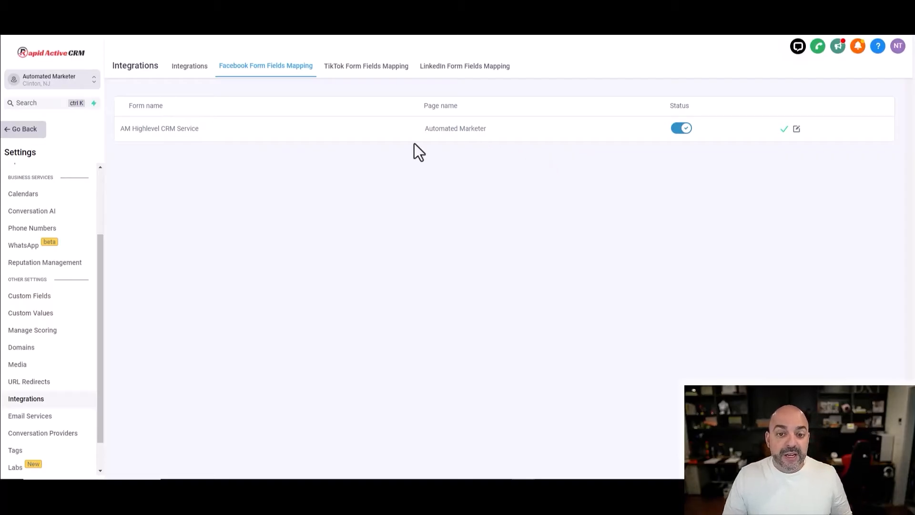
- Check the AM Highlevel CRM Service form's Email, Full name and Phone number mappings and update
{"action": "left_click", "coordinate": [797, 129]}
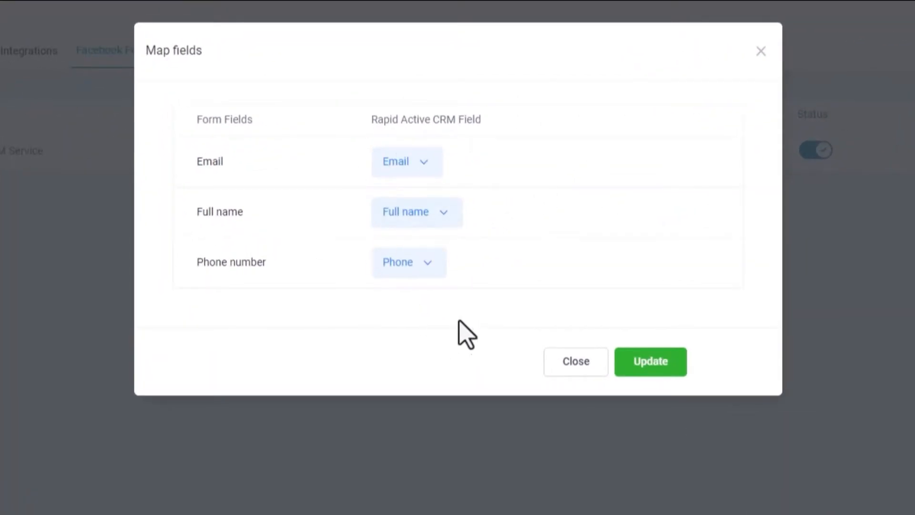
{"action": "left_click", "coordinate": [630, 363]}
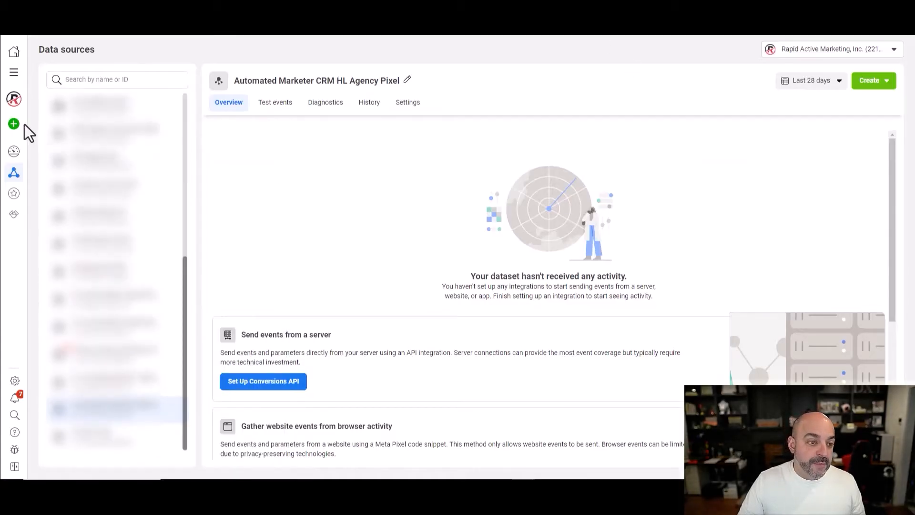
- Start connecting CRM as a new data source in Events Manager
{"action": "mouse_move", "coordinate": [20, 137]}
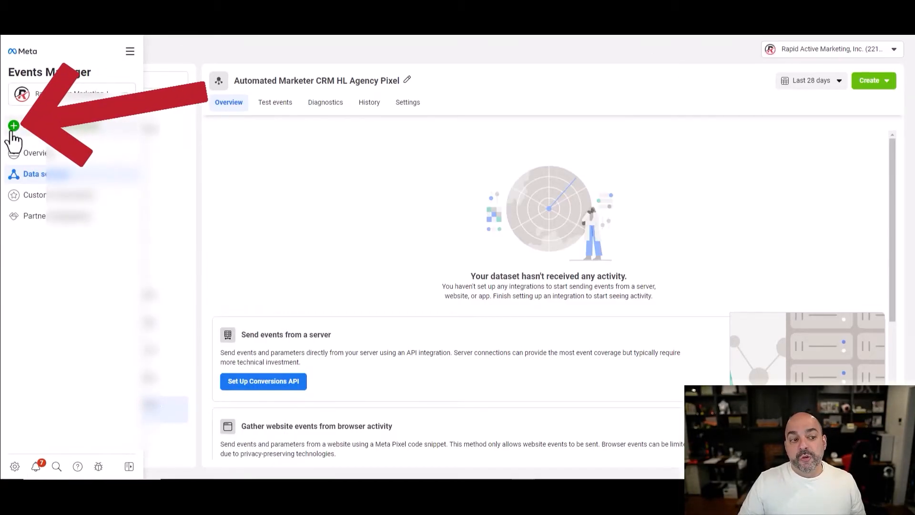
{"action": "left_click", "coordinate": [13, 126]}
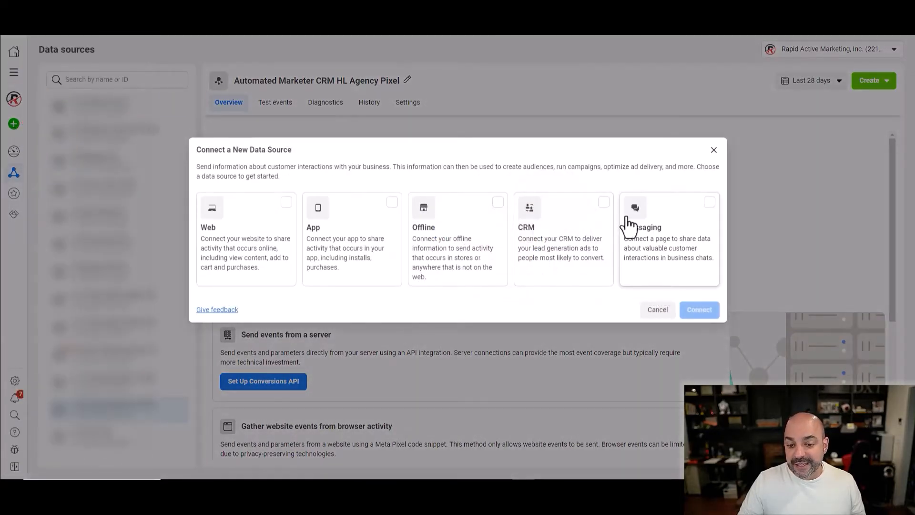
{"action": "left_click", "coordinate": [567, 227]}
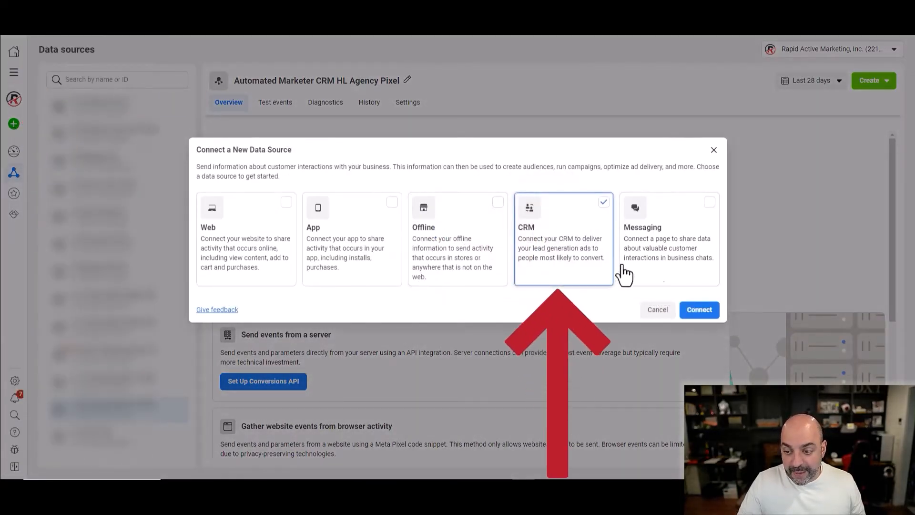
{"action": "left_click", "coordinate": [699, 310]}
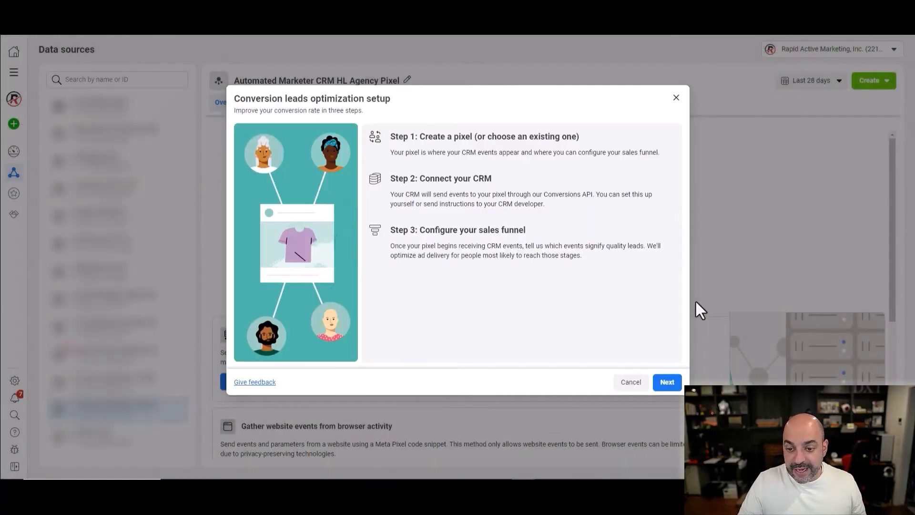
{"action": "left_click", "coordinate": [668, 380]}
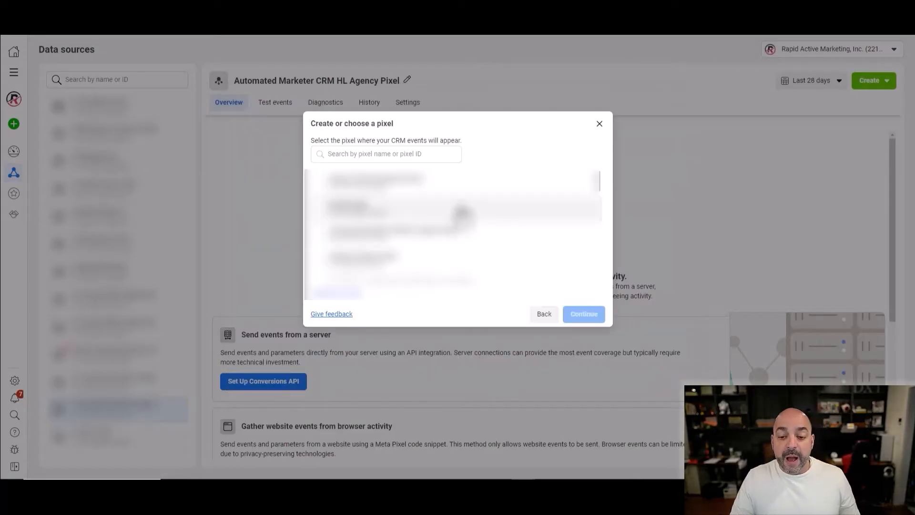
- Select the newly created pixel for CRM events and continue
{"action": "scroll", "coordinate": [461, 213], "scroll_direction": "down", "scroll_amount": 5}
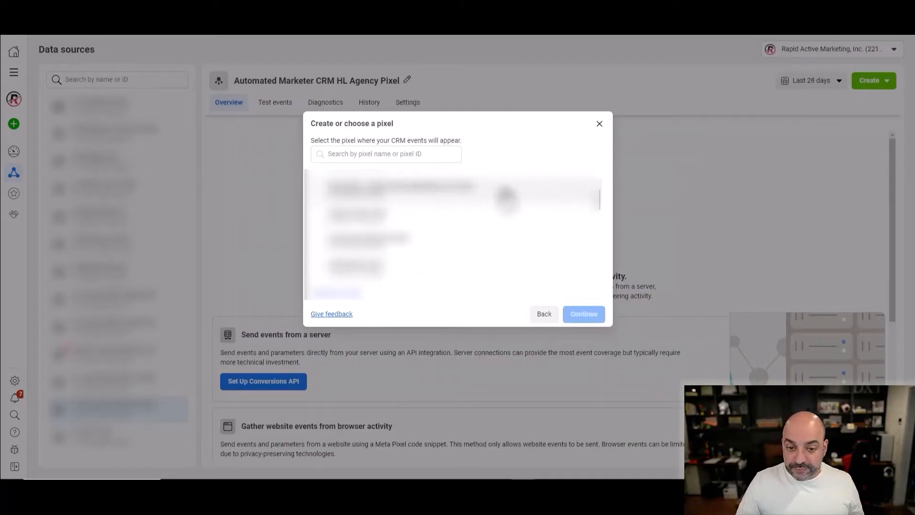
{"action": "scroll", "coordinate": [481, 259], "scroll_direction": "down", "scroll_amount": 3}
{"action": "scroll", "coordinate": [476, 267], "scroll_direction": "up", "scroll_amount": 3}
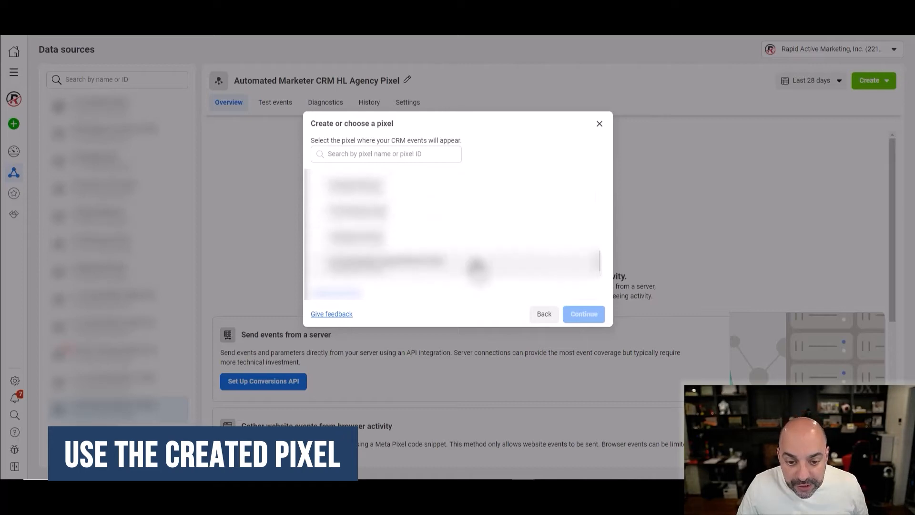
{"action": "scroll", "coordinate": [477, 268], "scroll_direction": "up", "scroll_amount": 1}
{"action": "scroll", "coordinate": [471, 265], "scroll_direction": "up", "scroll_amount": 5}
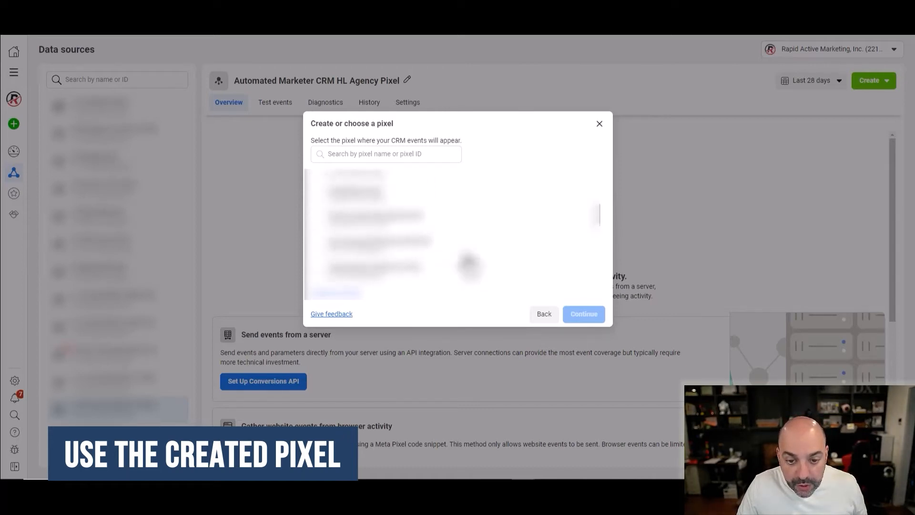
{"action": "left_click", "coordinate": [470, 206]}
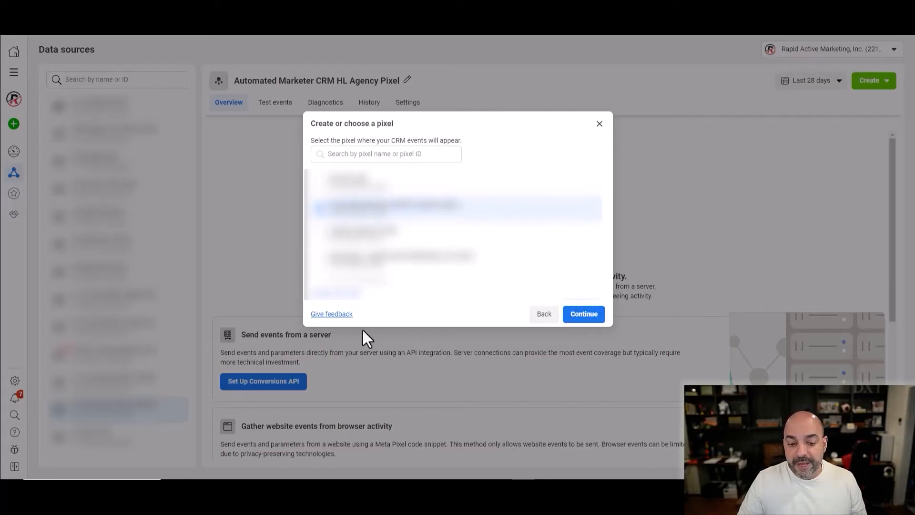
{"action": "left_click", "coordinate": [598, 314]}
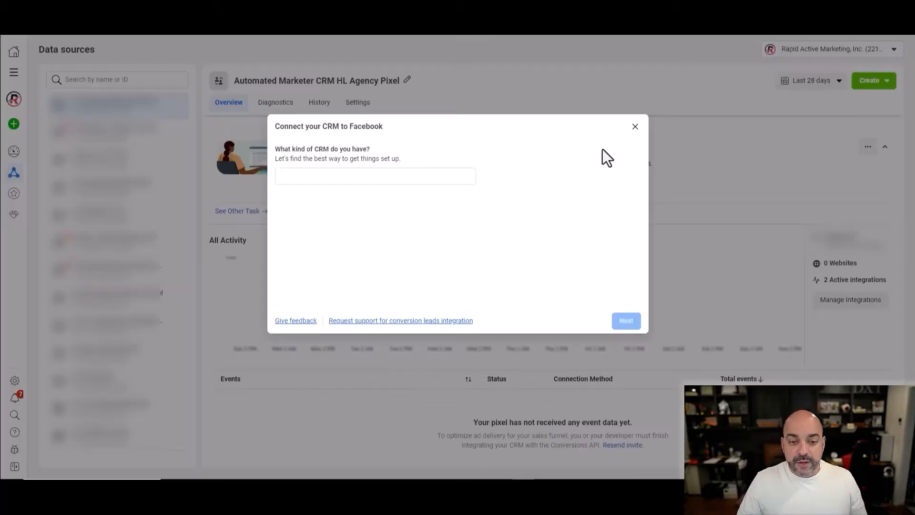
- Set LeadConnector as the CRM with the 'Use a plugin' option and open its setup instructions
{"action": "left_click", "coordinate": [379, 177]}
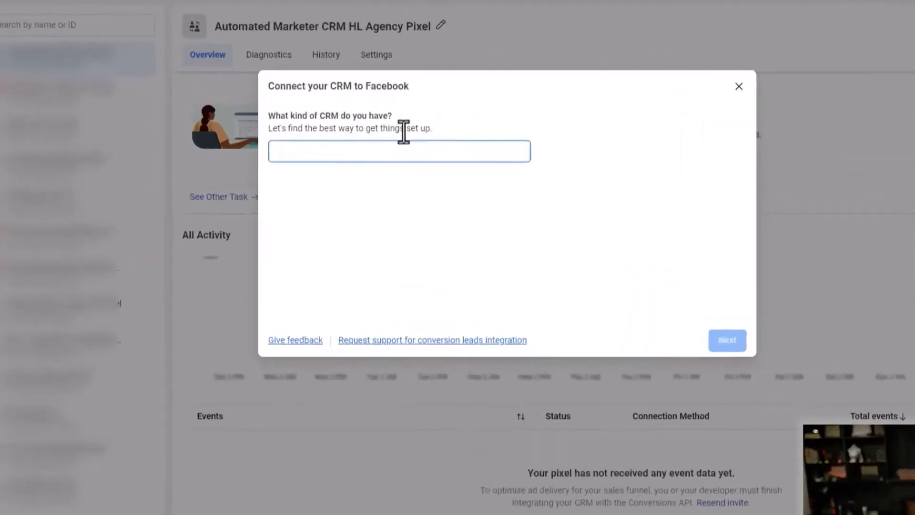
{"action": "type", "text": "lead"}
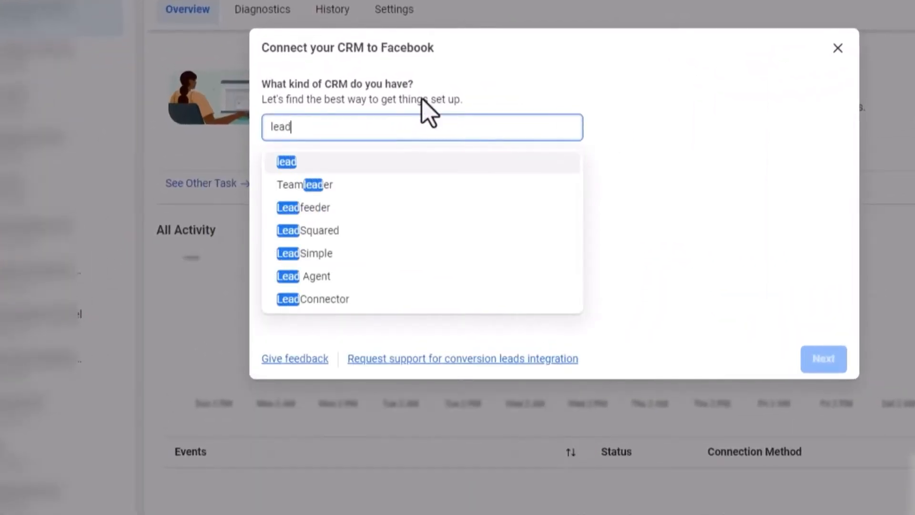
{"action": "left_click", "coordinate": [359, 305]}
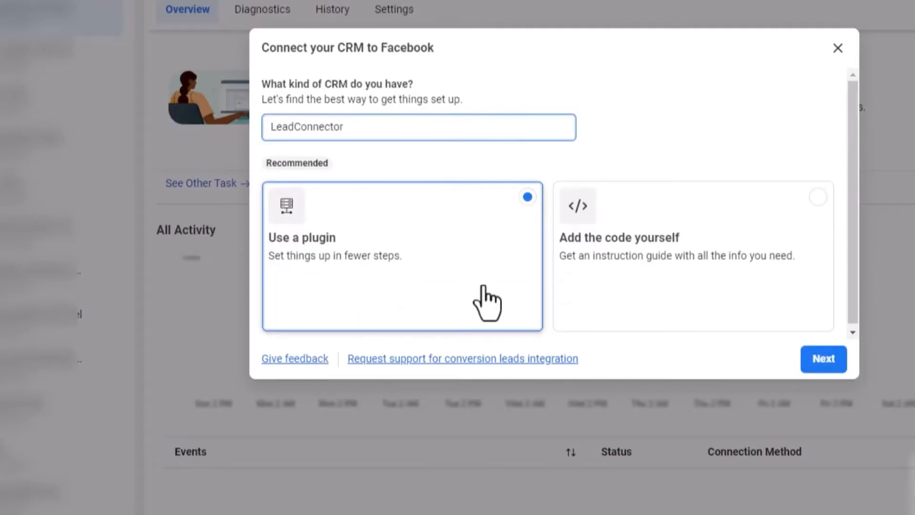
{"action": "left_click", "coordinate": [457, 288]}
{"action": "left_click", "coordinate": [504, 219]}
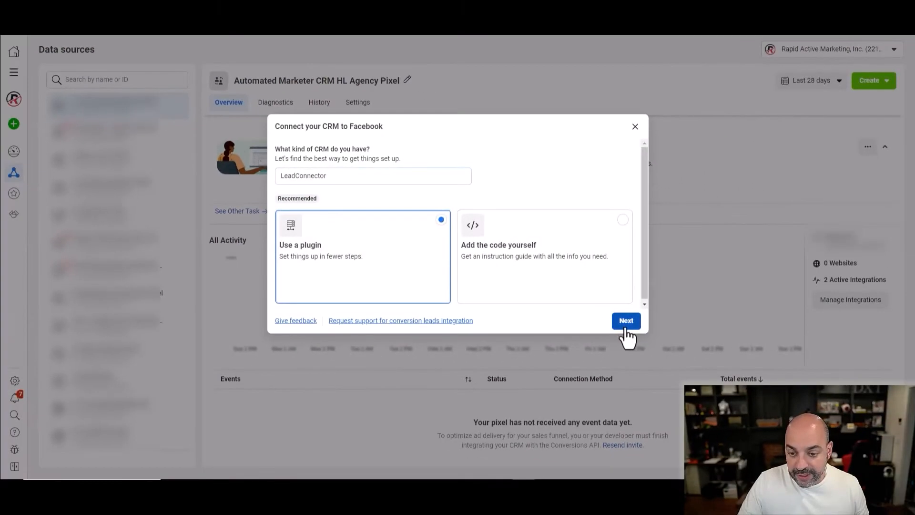
{"action": "left_click", "coordinate": [638, 323]}
{"action": "left_click", "coordinate": [317, 221]}
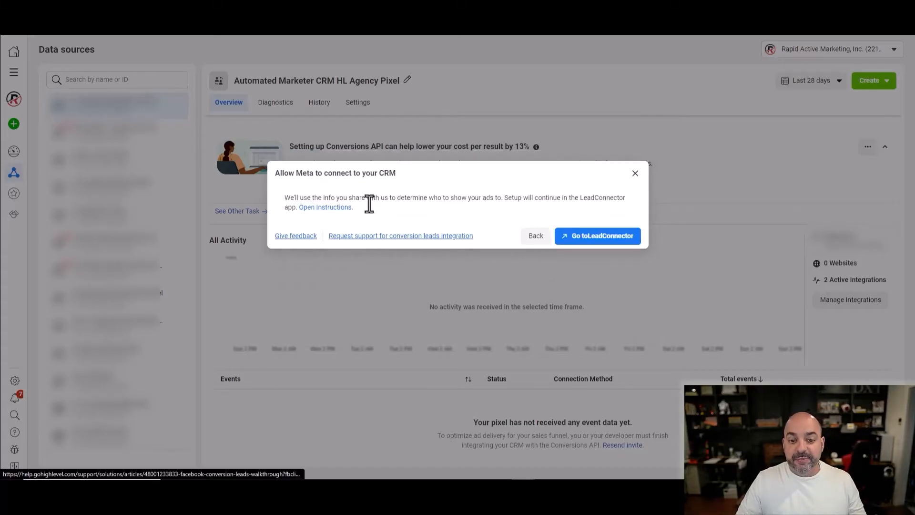
{"action": "left_click", "coordinate": [326, 207]}
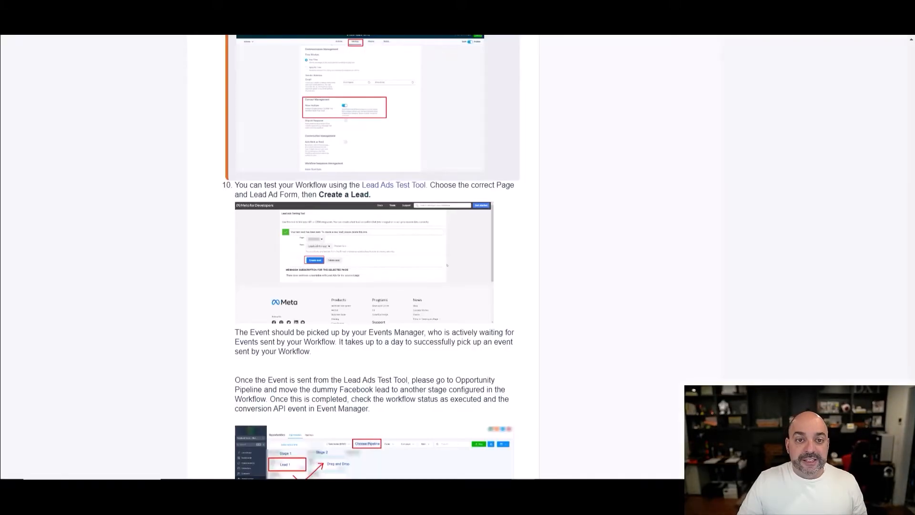
- Scroll through the HighLevel Facebook Conversion Leads Walkthrough article to review its steps
{"action": "scroll", "coordinate": [373, 267], "scroll_direction": "up", "scroll_amount": 10}
{"action": "scroll", "coordinate": [371, 267], "scroll_direction": "up", "scroll_amount": 15}
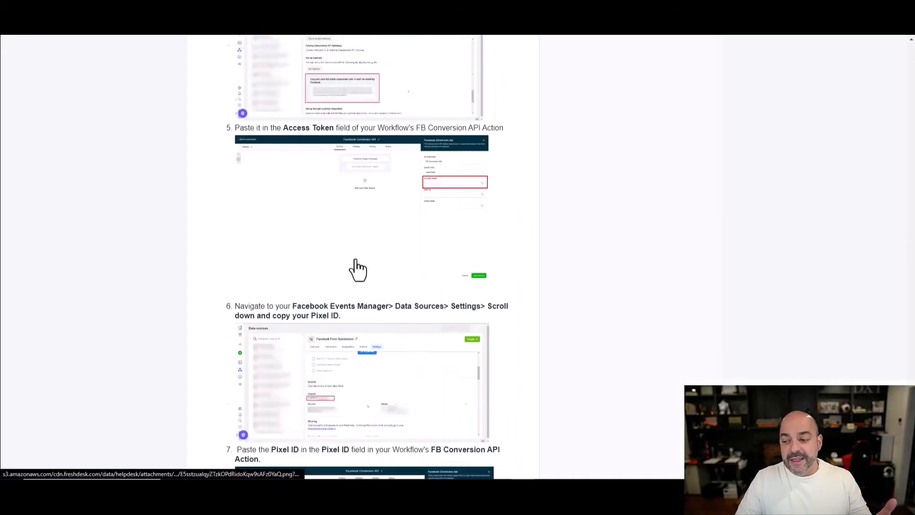
{"action": "scroll", "coordinate": [889, 58], "scroll_direction": "up", "scroll_amount": 15}
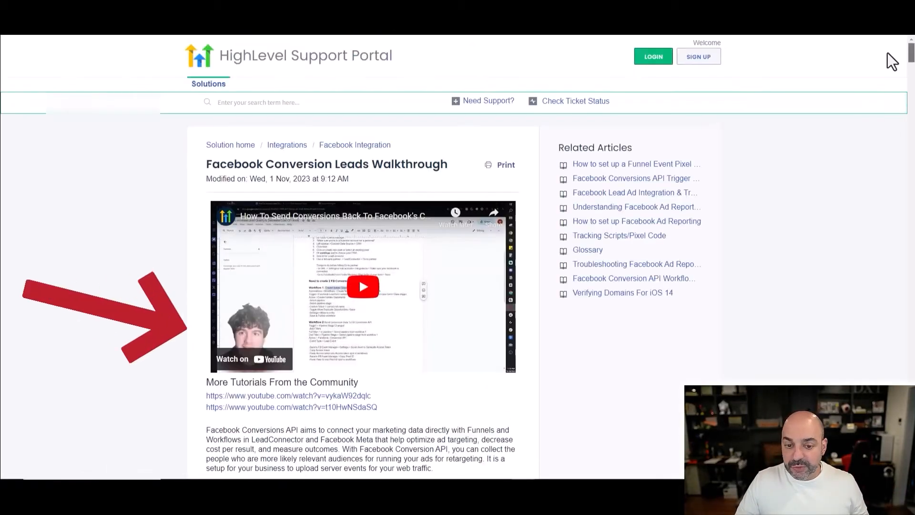
{"action": "scroll", "coordinate": [890, 81], "scroll_direction": "down", "scroll_amount": 10}
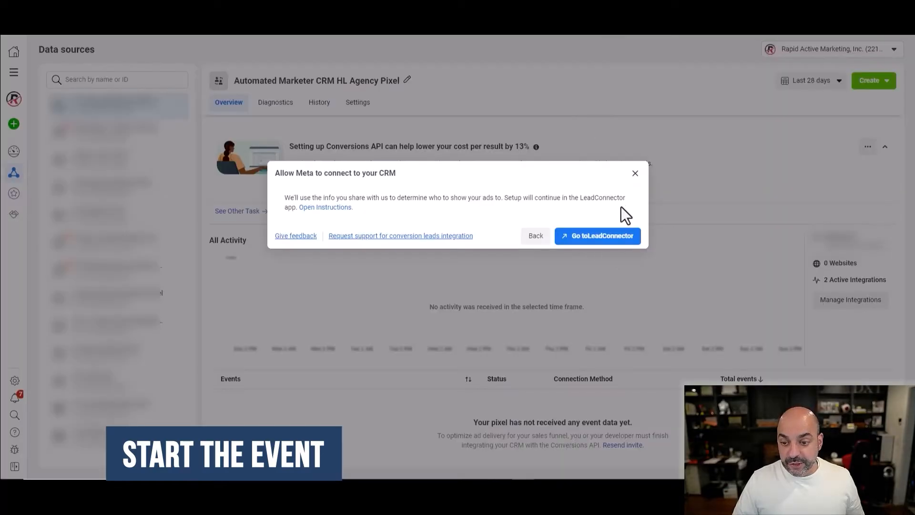
- Hand off to LeadConnector and dismiss the 'Need help connecting your CRM?' prompt
{"action": "left_click", "coordinate": [608, 236]}
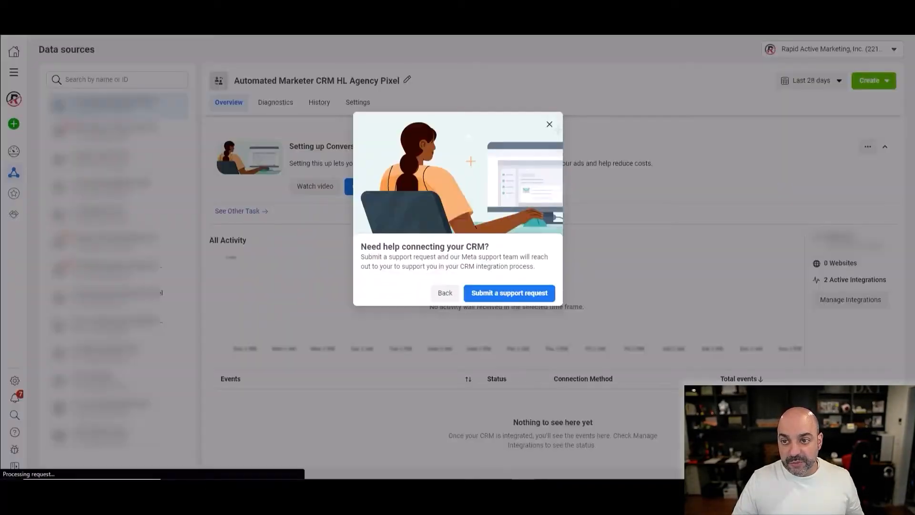
{"action": "left_click", "coordinate": [550, 124]}
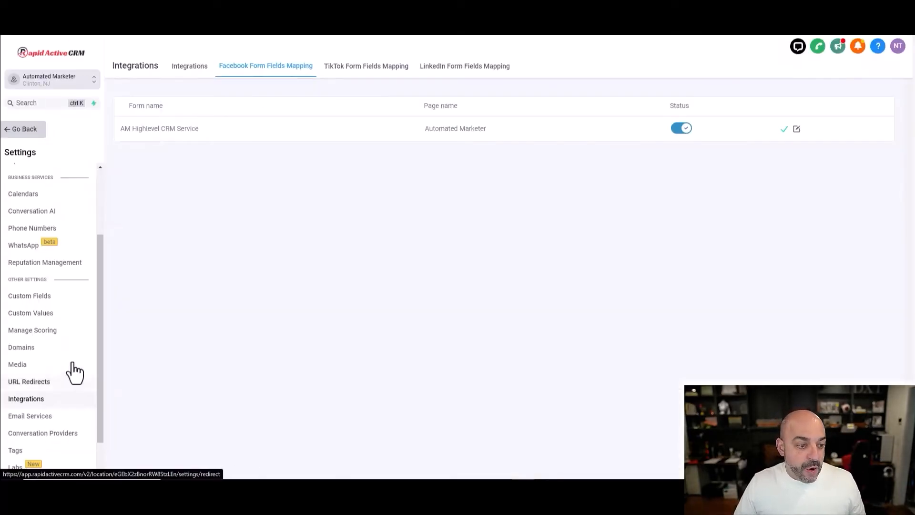
- Leave the settings menu and show the Automation workflow list with the Facebook Conversions API folders
{"action": "left_click", "coordinate": [24, 134]}
{"action": "left_click", "coordinate": [38, 286]}
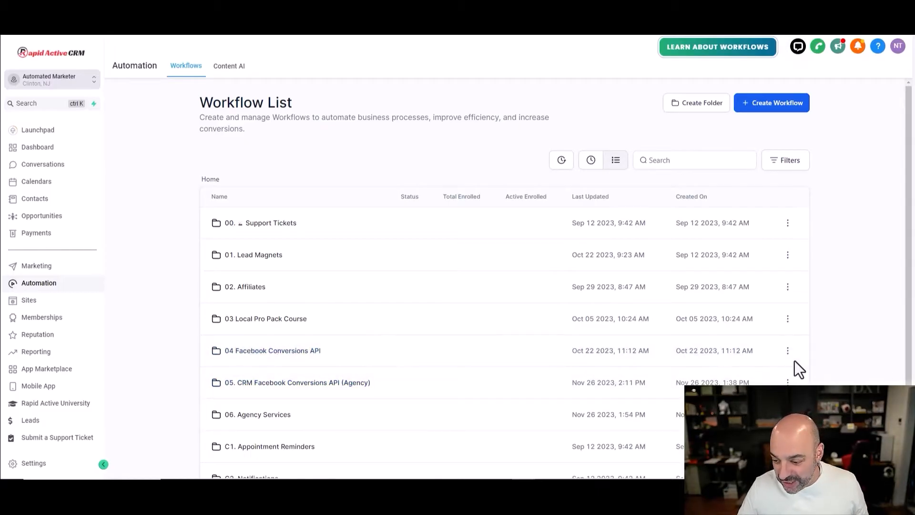
- Rename folder 05 to '05. CRM (Lead Events) Facebook Conversions API (Agency)' and open it
{"action": "left_click", "coordinate": [788, 382]}
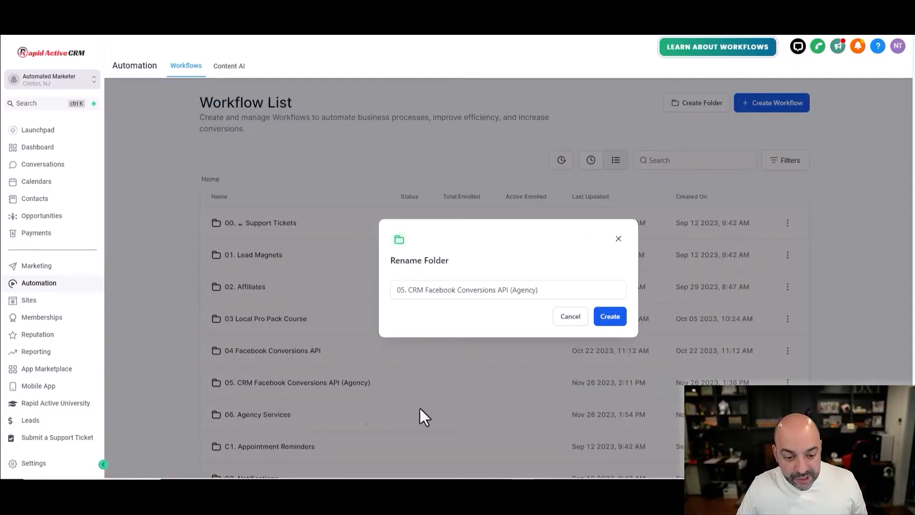
{"action": "left_click", "coordinate": [424, 293]}
{"action": "type", "text": "("}
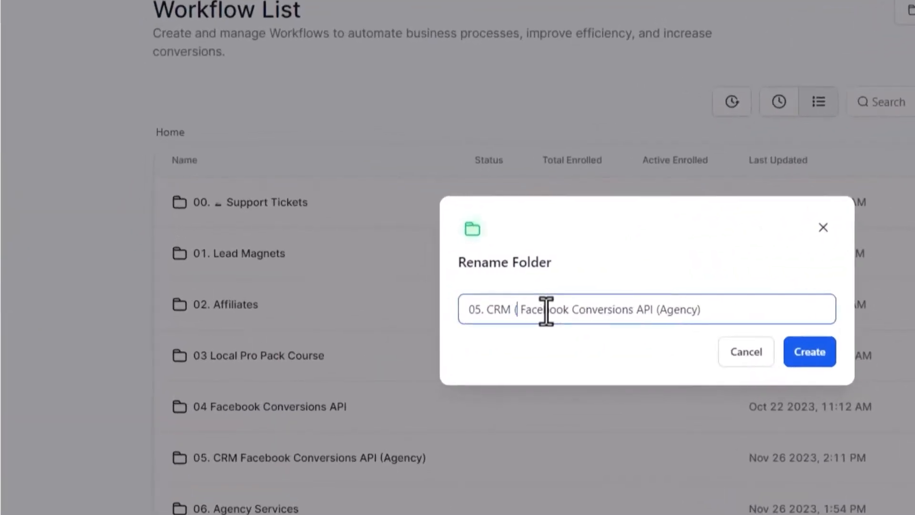
{"action": "type", "text": "Lead Events"}
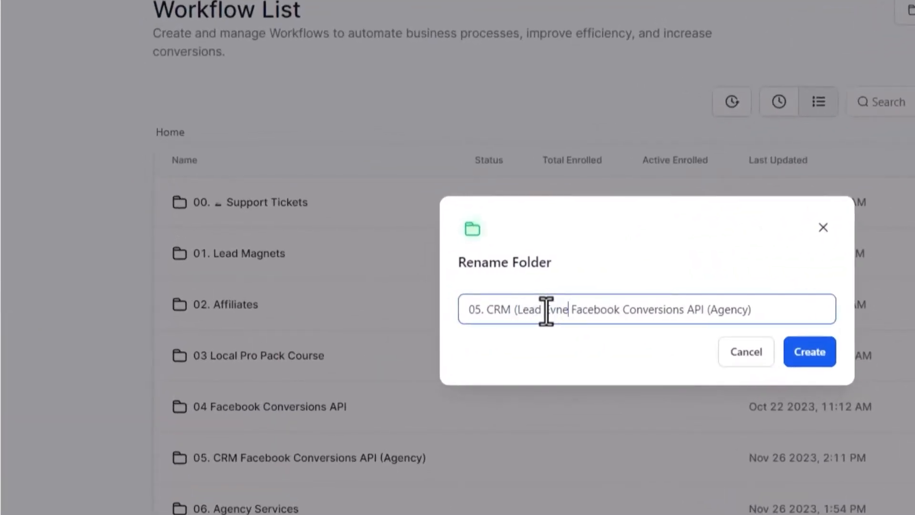
{"action": "type", "text": ")"}
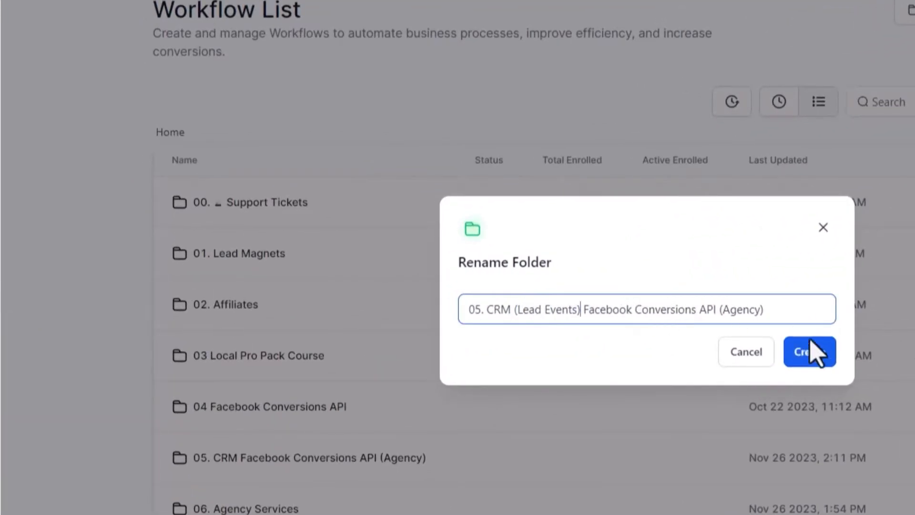
{"action": "left_click", "coordinate": [810, 351]}
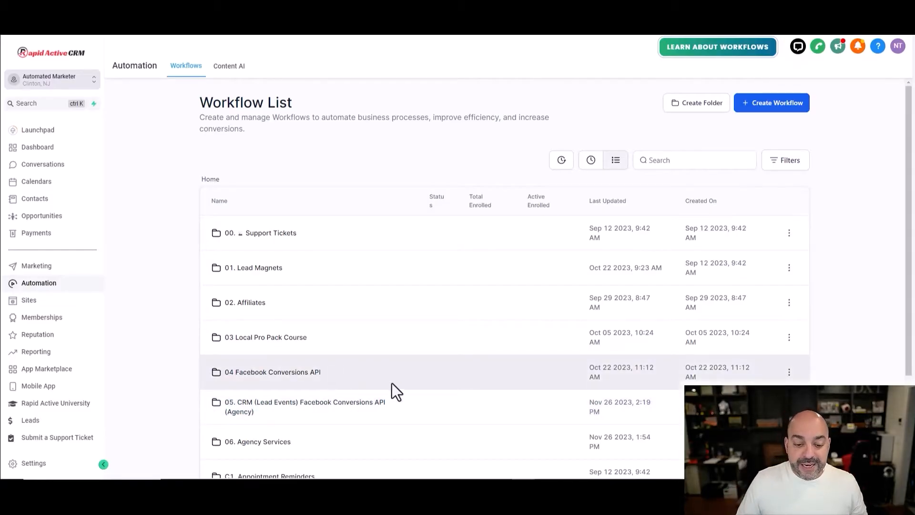
{"action": "left_click", "coordinate": [350, 406]}
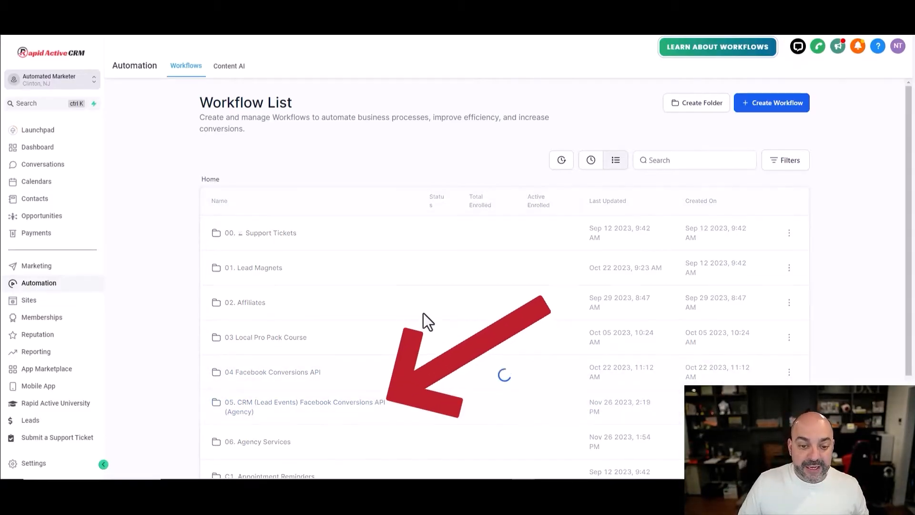
- Create a blank workflow named 'AG01. New Lead From Facebook Lead Form'
{"action": "left_click", "coordinate": [505, 315]}
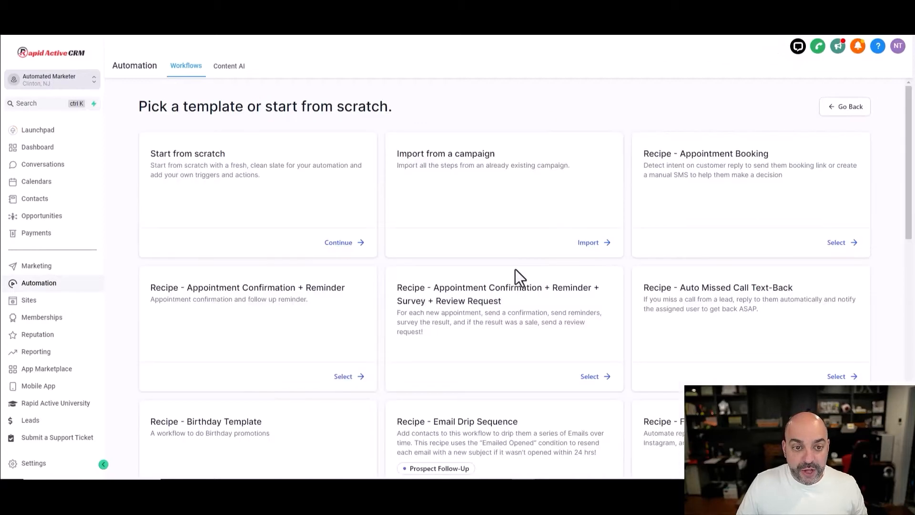
{"action": "left_click", "coordinate": [339, 245]}
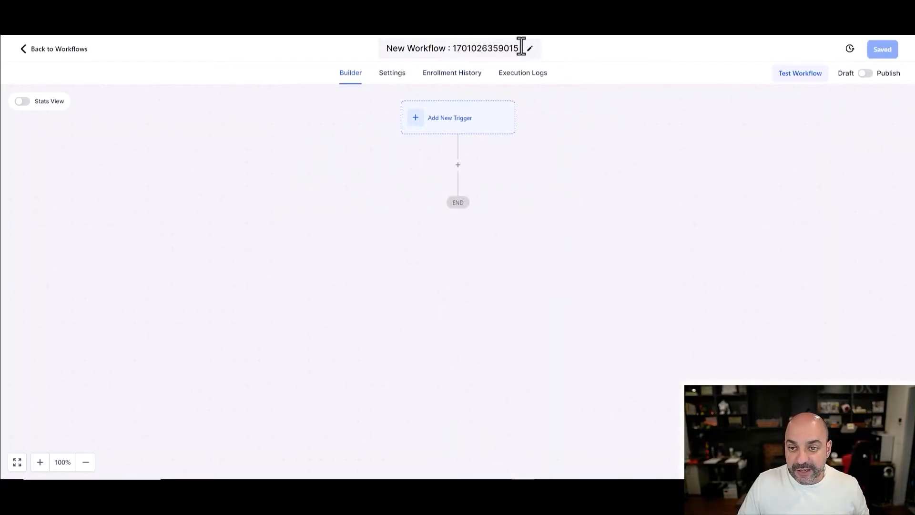
{"action": "left_click", "coordinate": [519, 48]}
{"action": "type", "text": "AG01. "}
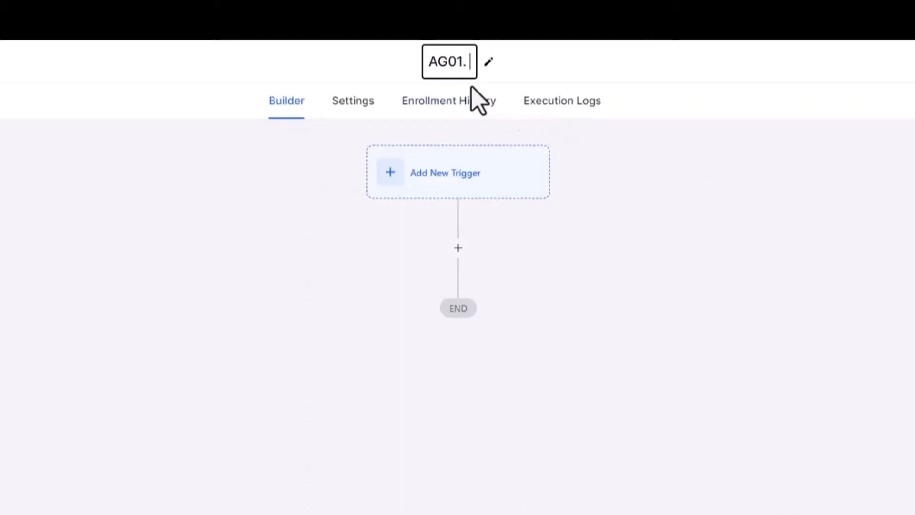
{"action": "type", "text": "New Lead From Fa"}
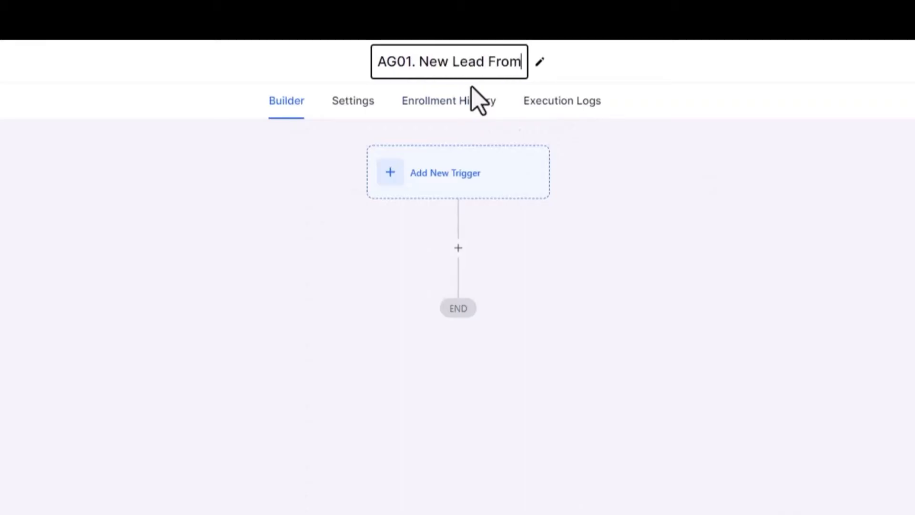
{"action": "type", "text": "cebook Lead Form"}
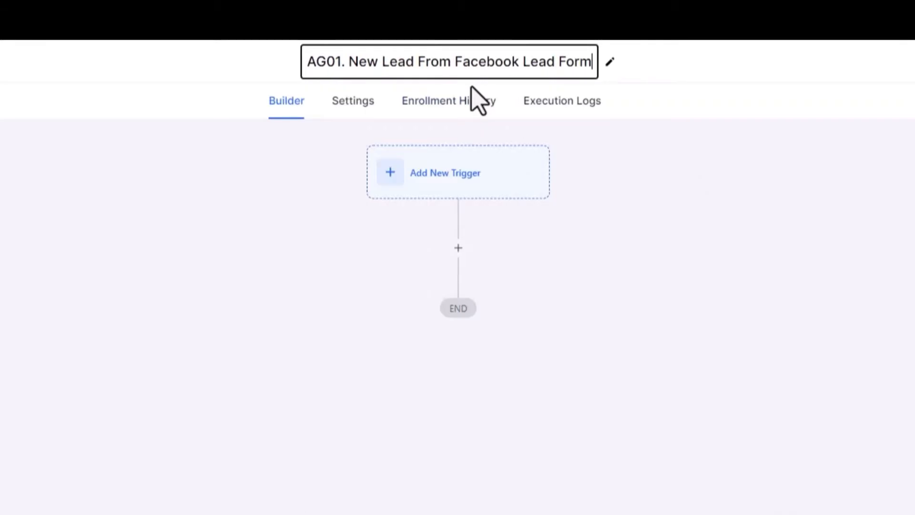
- Add a Facebook Lead Form Submitted trigger filtered to the AM Highlevel CRM Service form
{"action": "left_click", "coordinate": [468, 174]}
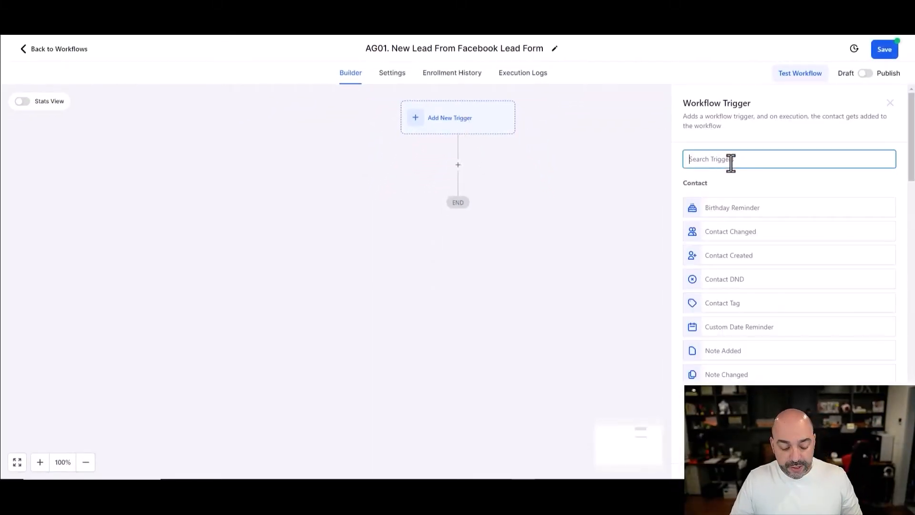
{"action": "type", "text": "face"}
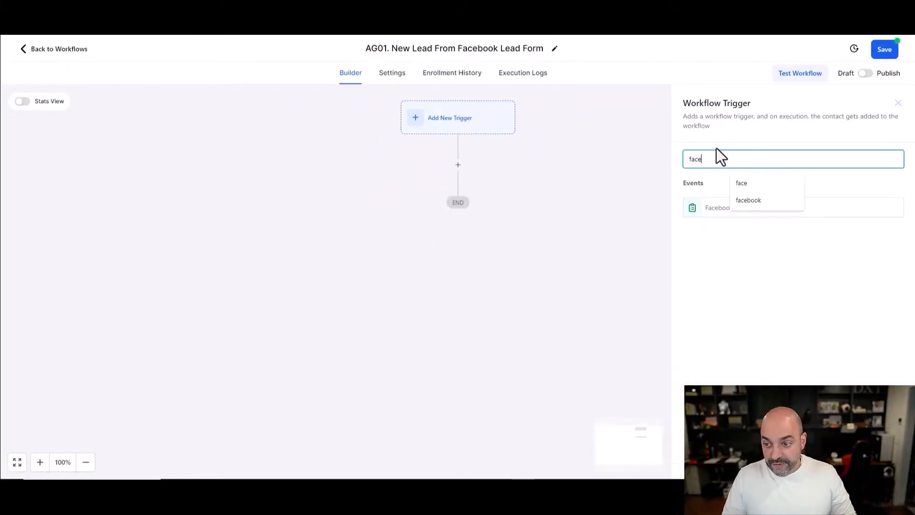
{"action": "left_click", "coordinate": [697, 209]}
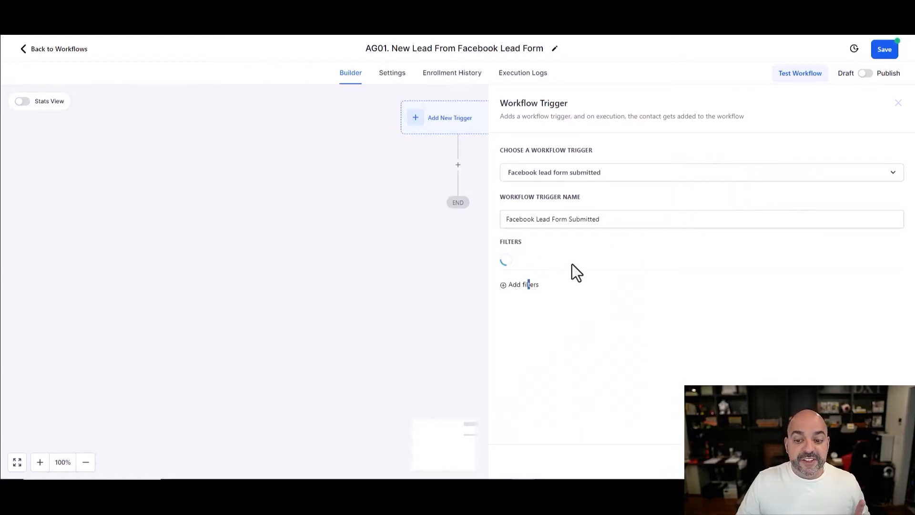
{"action": "left_click", "coordinate": [596, 262]}
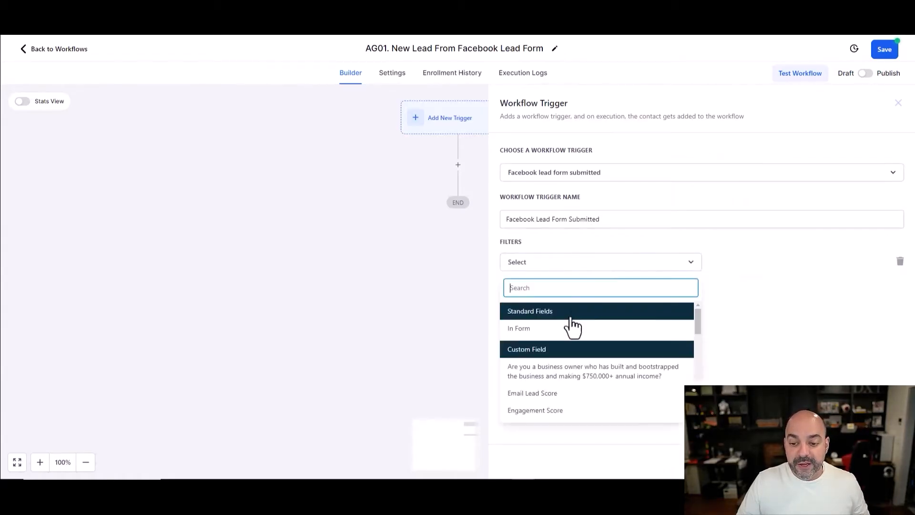
{"action": "left_click", "coordinate": [574, 327]}
{"action": "left_click", "coordinate": [744, 258]}
{"action": "left_click", "coordinate": [657, 396]}
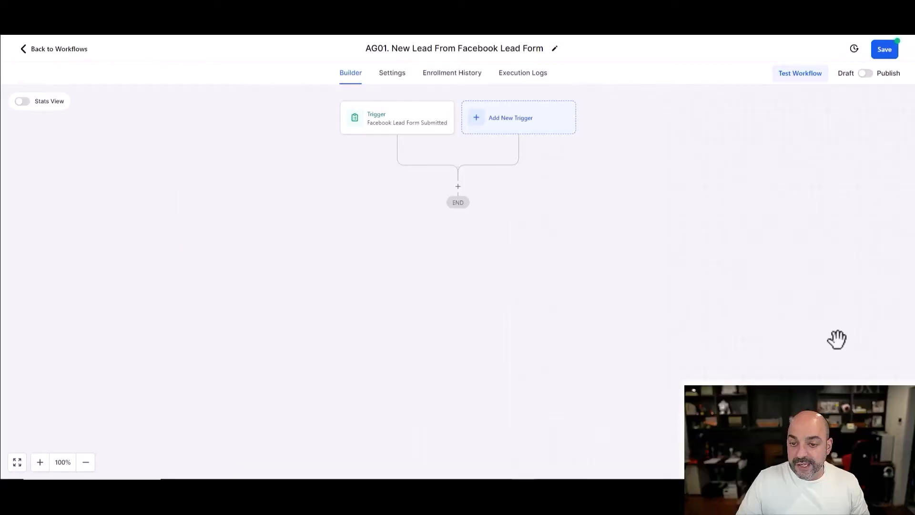
- Add a Create Or Update Opportunity action after the trigger
{"action": "left_click", "coordinate": [458, 187]}
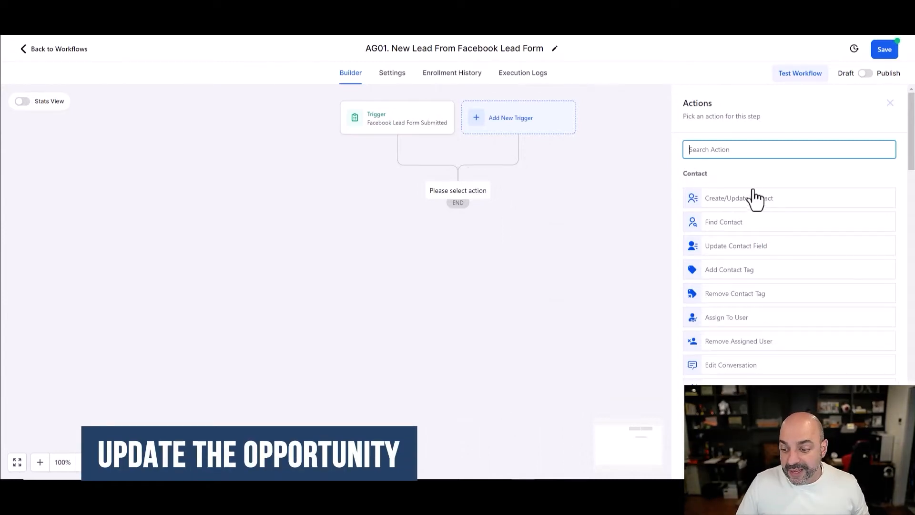
{"action": "scroll", "coordinate": [744, 214], "scroll_direction": "down", "scroll_amount": 3}
{"action": "scroll", "coordinate": [777, 231], "scroll_direction": "down", "scroll_amount": 3}
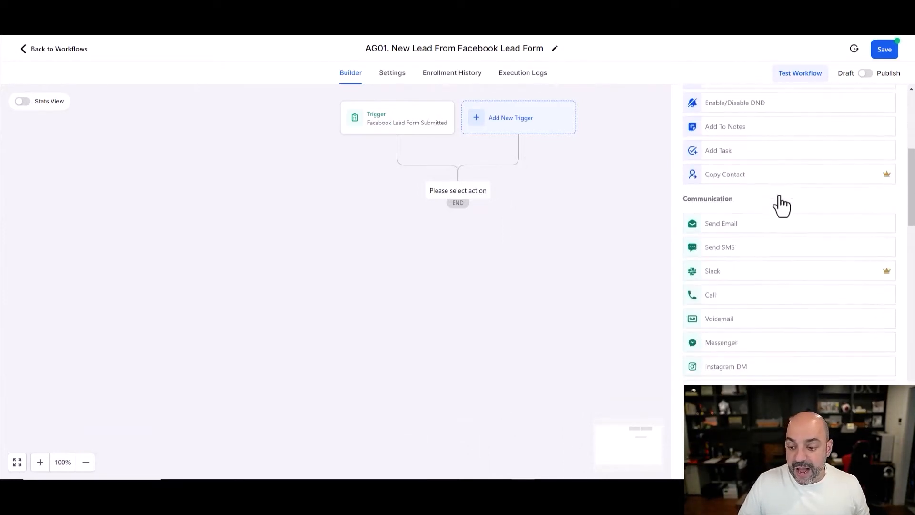
{"action": "scroll", "coordinate": [774, 210], "scroll_direction": "up", "scroll_amount": 1}
{"action": "scroll", "coordinate": [770, 215], "scroll_direction": "up", "scroll_amount": 5}
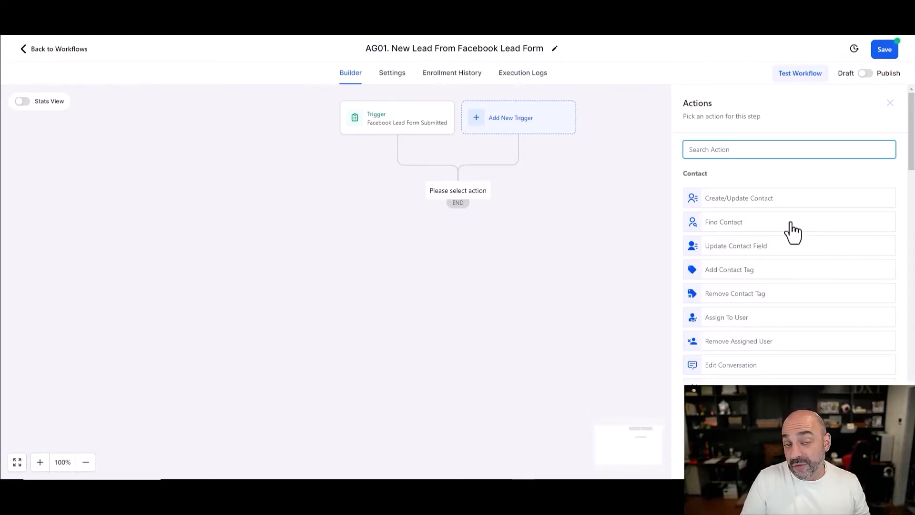
{"action": "type", "text": "opp"}
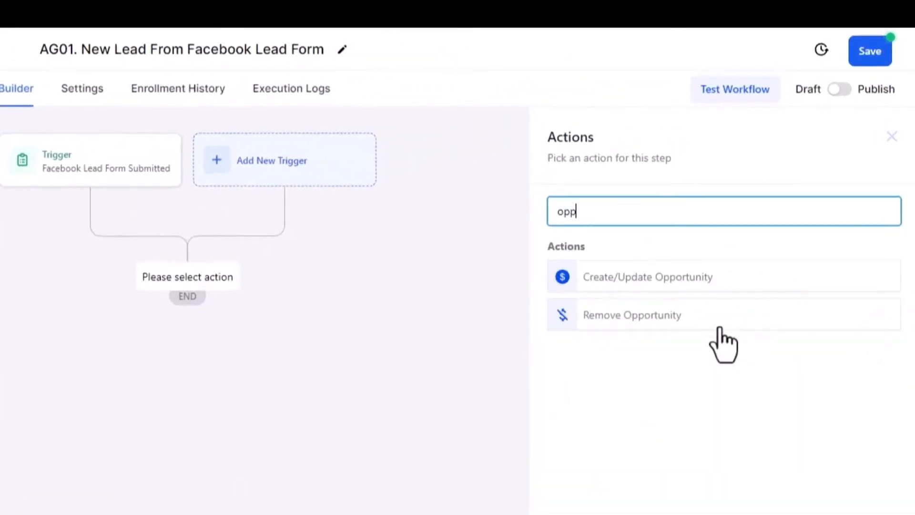
{"action": "left_click", "coordinate": [725, 276]}
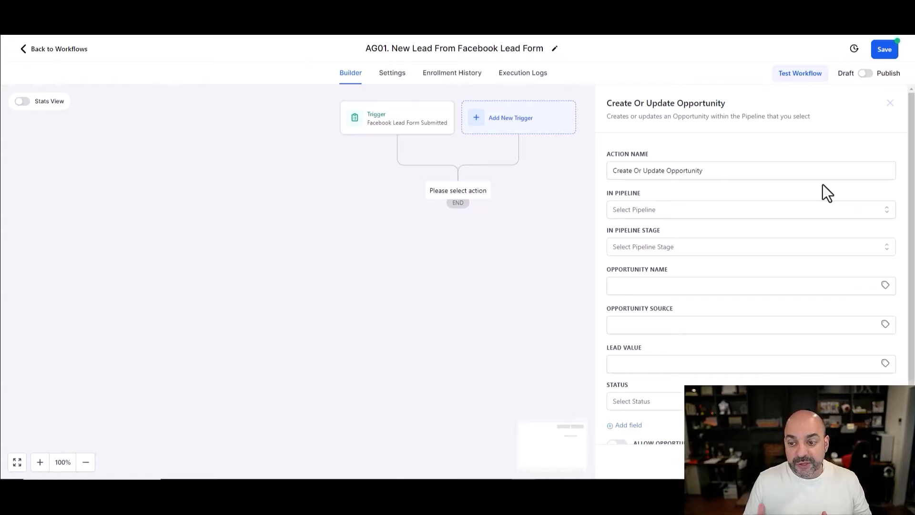
- Set the opportunity pipeline to Agency Leads and stage to New Lead
{"action": "left_click", "coordinate": [780, 208]}
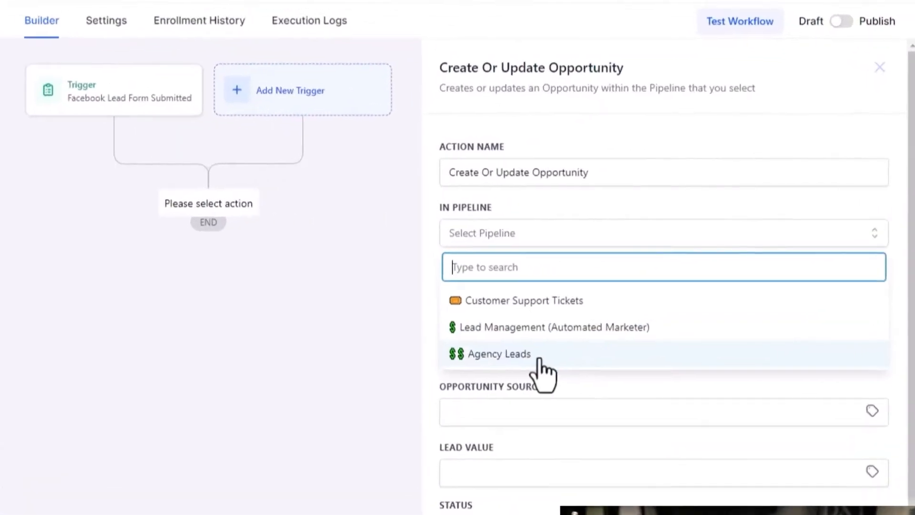
{"action": "left_click", "coordinate": [540, 360]}
{"action": "left_click", "coordinate": [599, 295]}
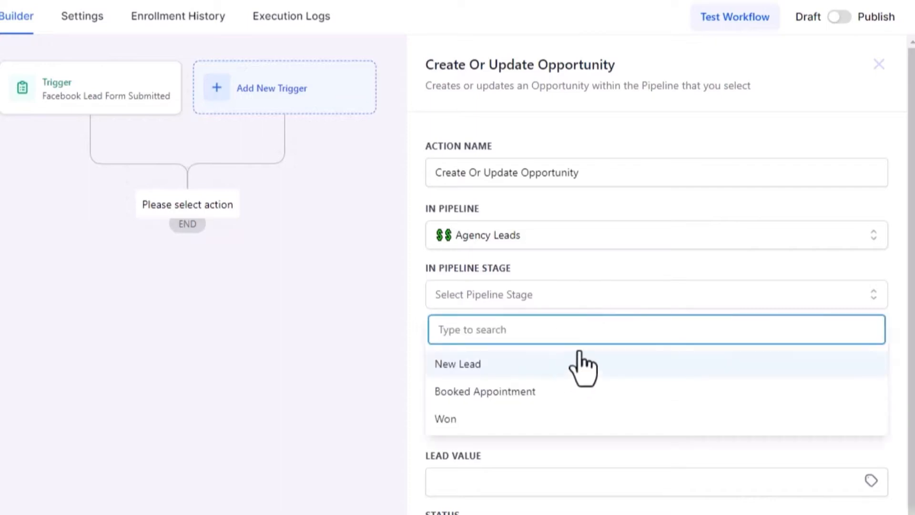
{"action": "left_click", "coordinate": [591, 371]}
{"action": "left_click", "coordinate": [607, 359]}
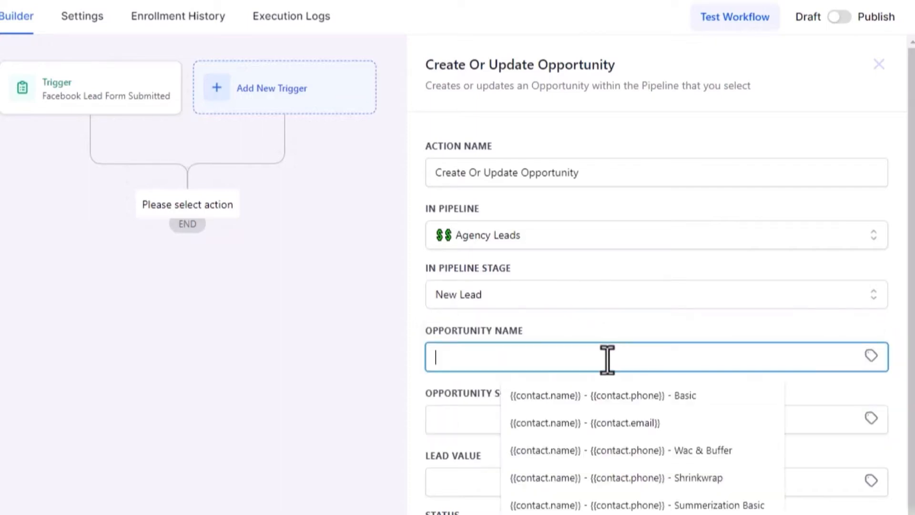
{"action": "left_click", "coordinate": [874, 295]}
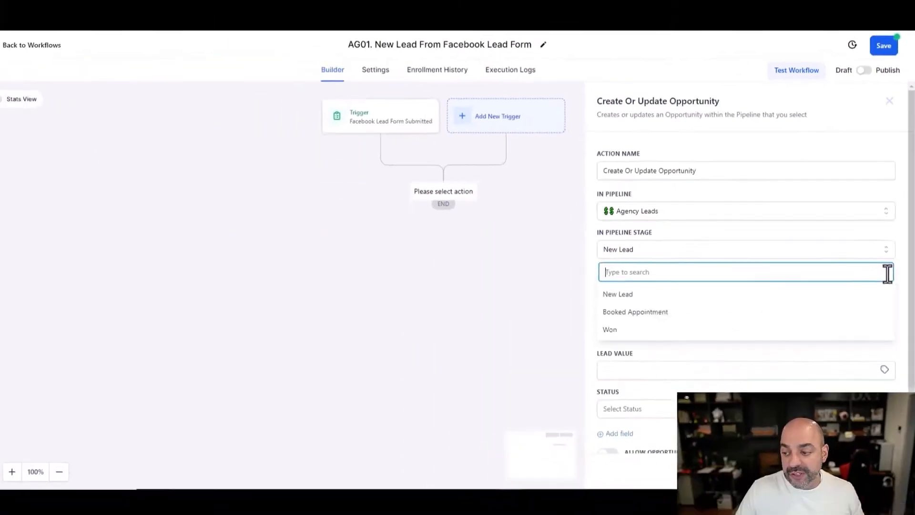
{"action": "left_click", "coordinate": [599, 217]}
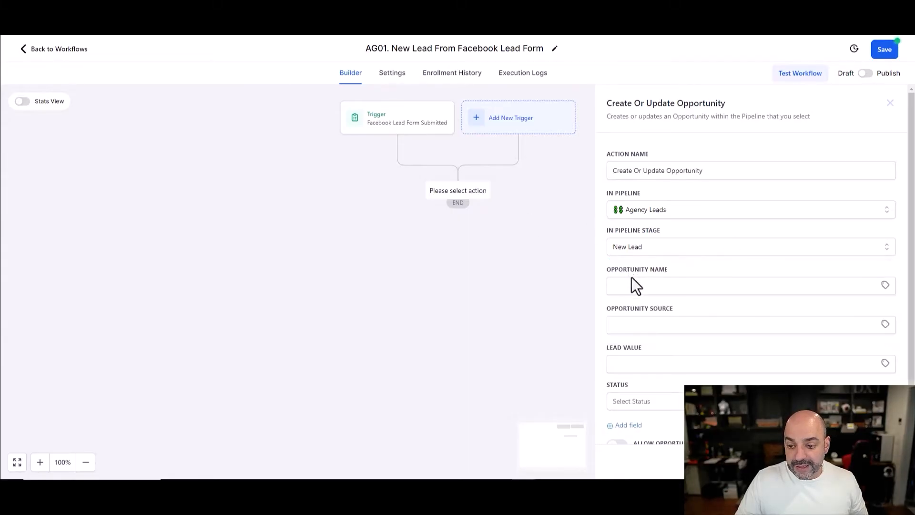
- Build the opportunity name from the contact's full name and phone custom values
{"action": "left_click", "coordinate": [818, 285]}
{"action": "left_click", "coordinate": [888, 291]}
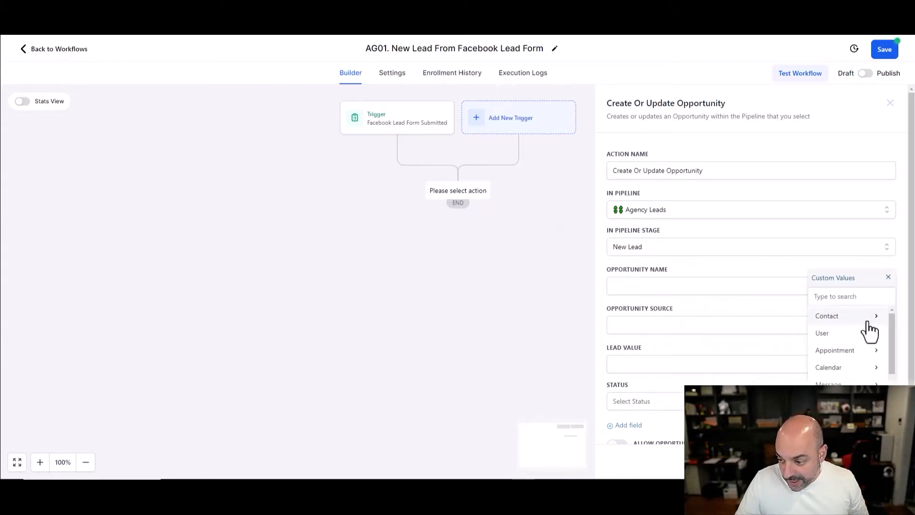
{"action": "left_click", "coordinate": [871, 317]}
{"action": "left_click", "coordinate": [869, 321]}
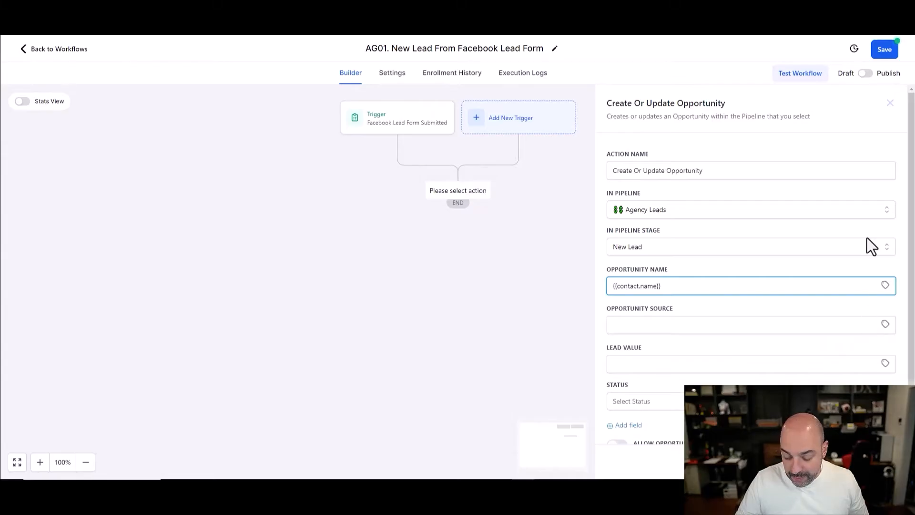
{"action": "left_click", "coordinate": [886, 286]}
{"action": "left_click", "coordinate": [877, 315]}
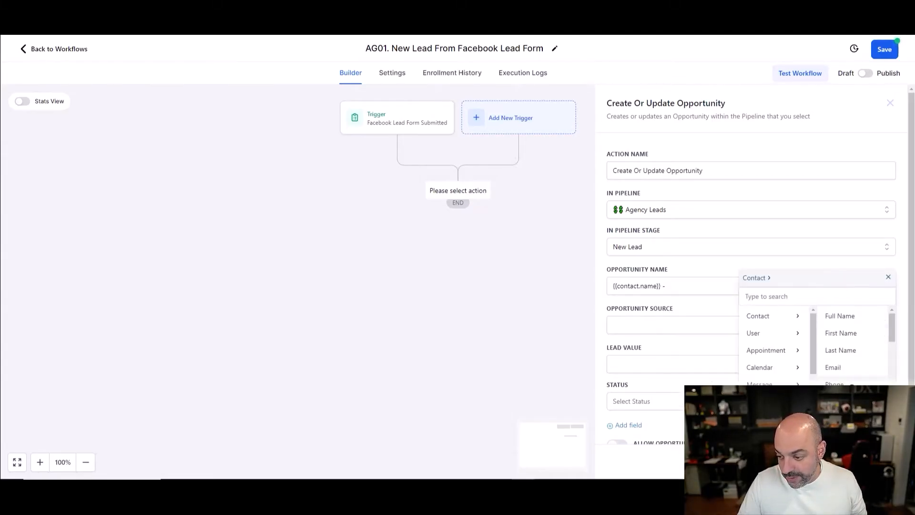
{"action": "left_click", "coordinate": [835, 386]}
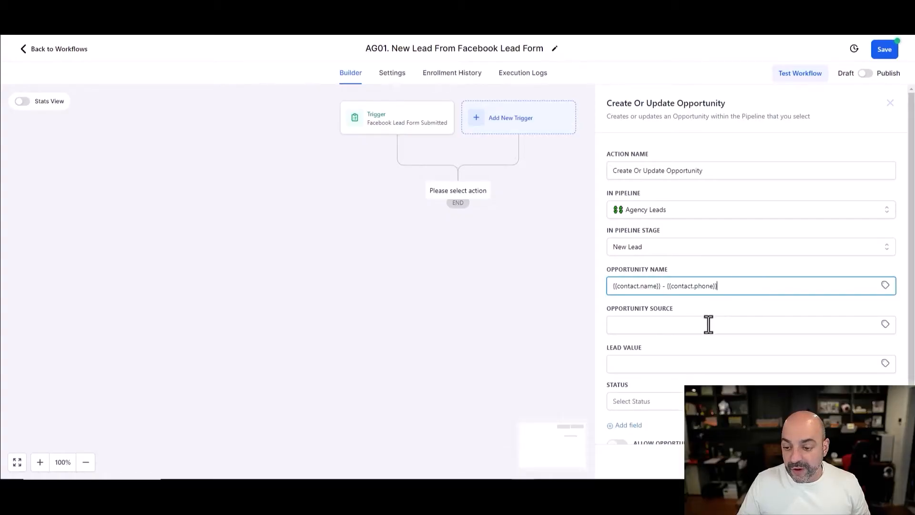
- Set the opportunity source to 'Facebook Lead Form AM Agency Services'
{"action": "left_click", "coordinate": [709, 324]}
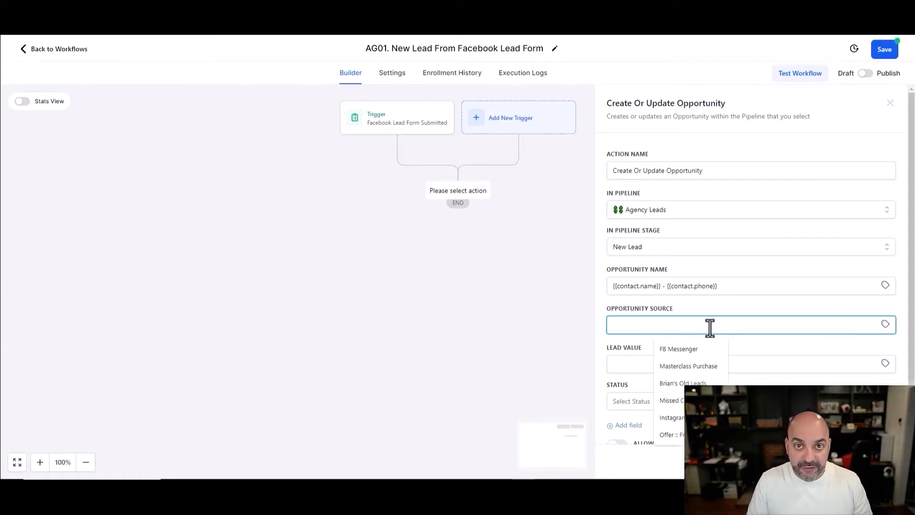
{"action": "type", "text": "Fa"}
{"action": "type", "text": "ce"}
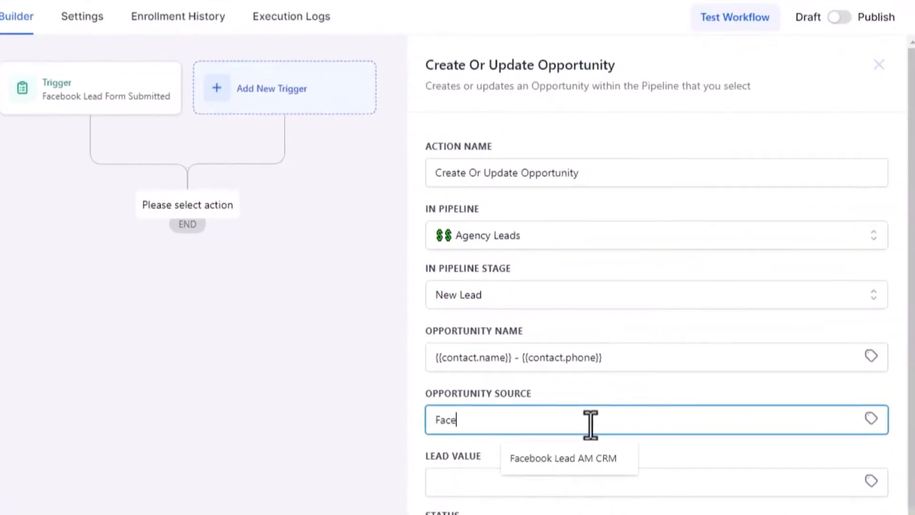
{"action": "type", "text": "book Lead Form AM"}
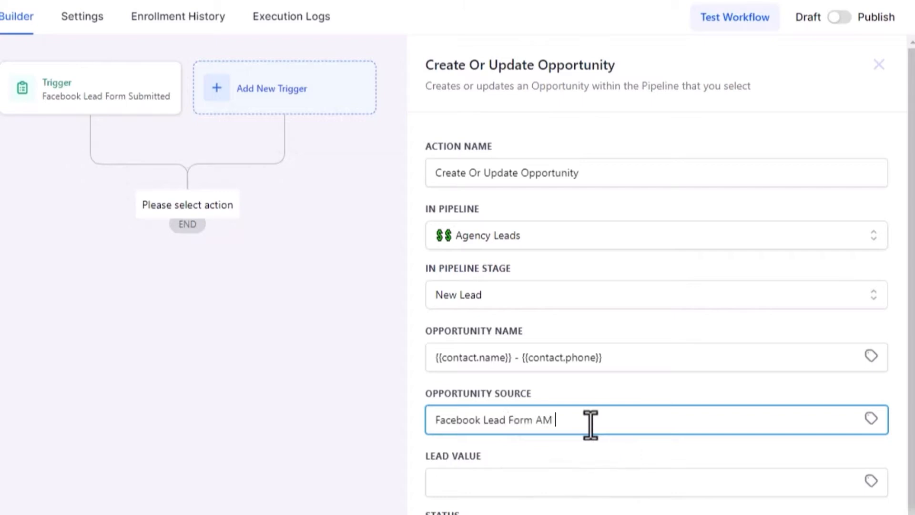
{"action": "type", "text": " Agency Services"}
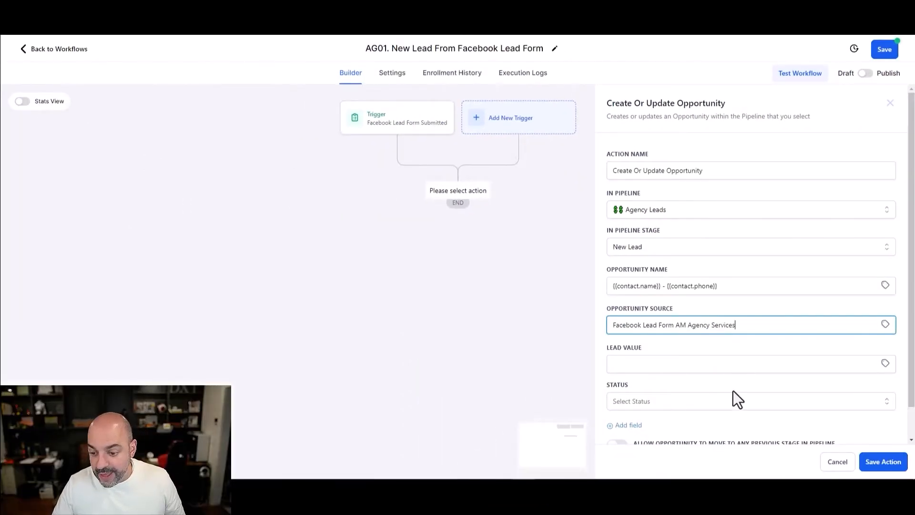
{"action": "scroll", "coordinate": [730, 396], "scroll_direction": "down", "scroll_amount": 1}
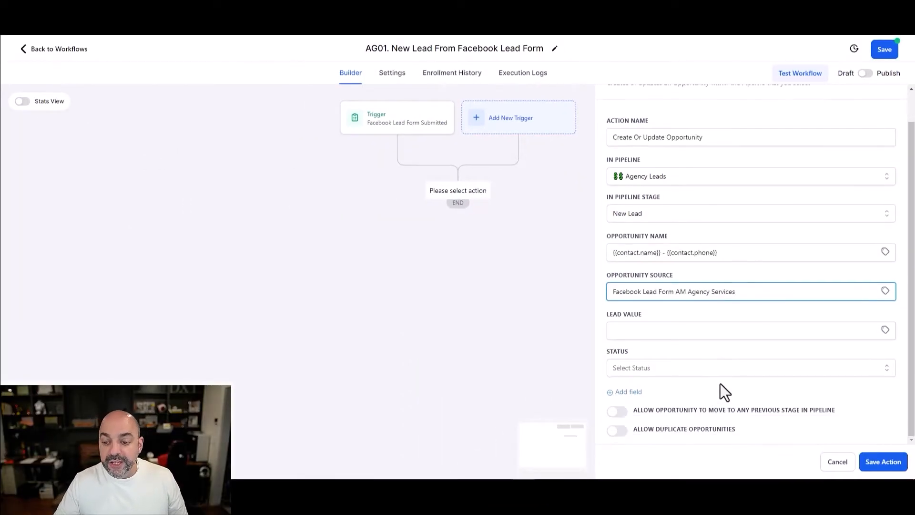
- Allow duplicate opportunities, set status to open, and save the opportunity action
{"action": "left_click", "coordinate": [619, 434]}
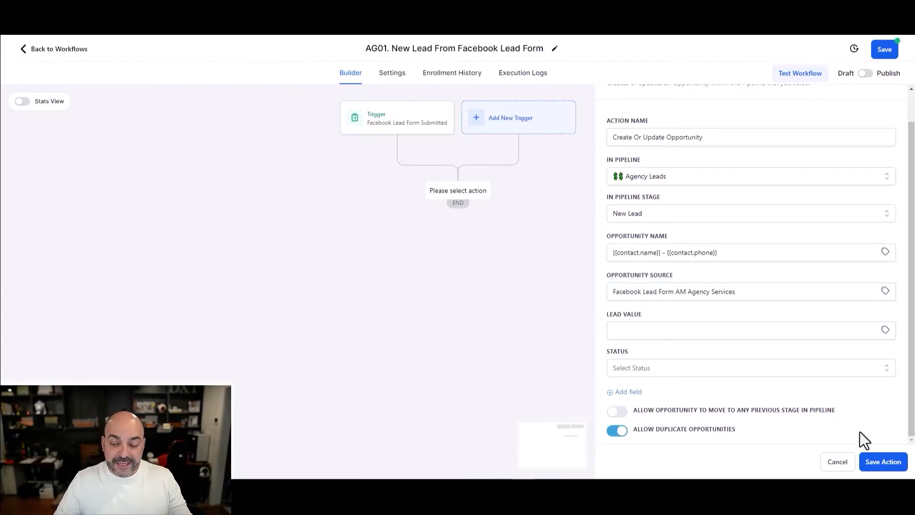
{"action": "left_click", "coordinate": [641, 370]}
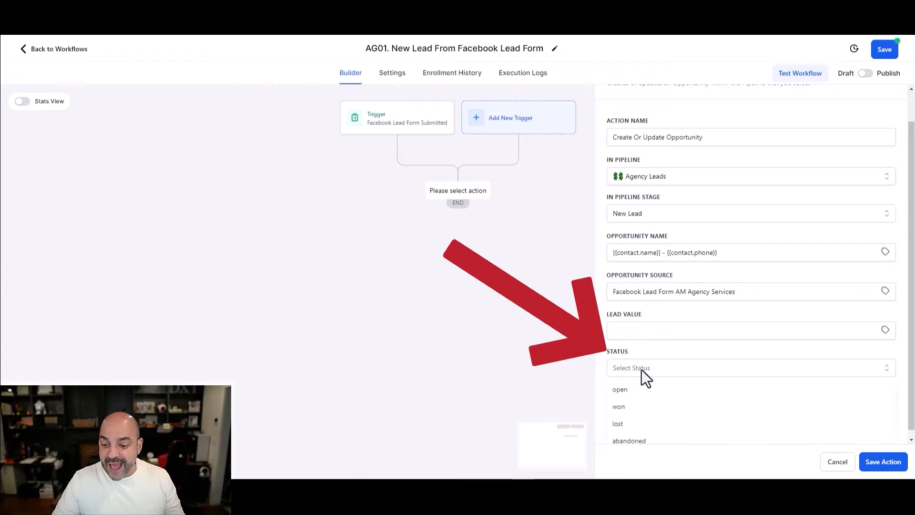
{"action": "left_click", "coordinate": [639, 388]}
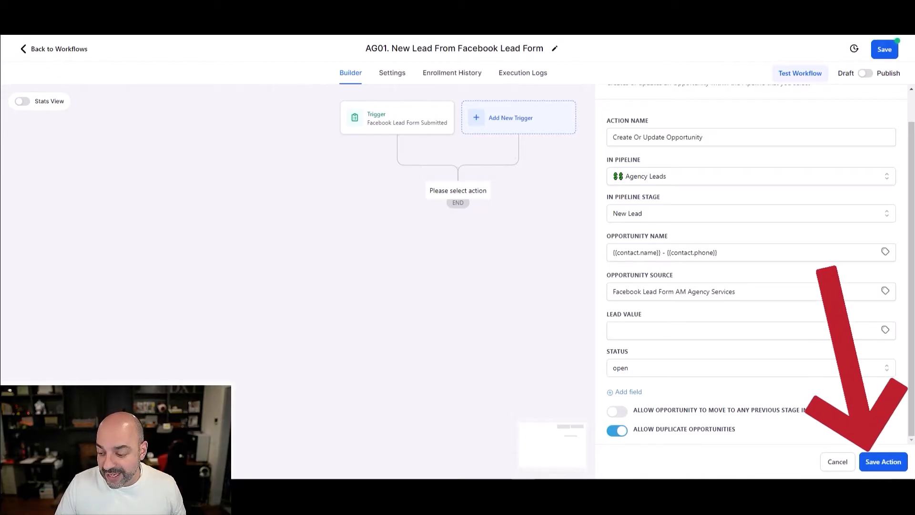
{"action": "left_click", "coordinate": [883, 463]}
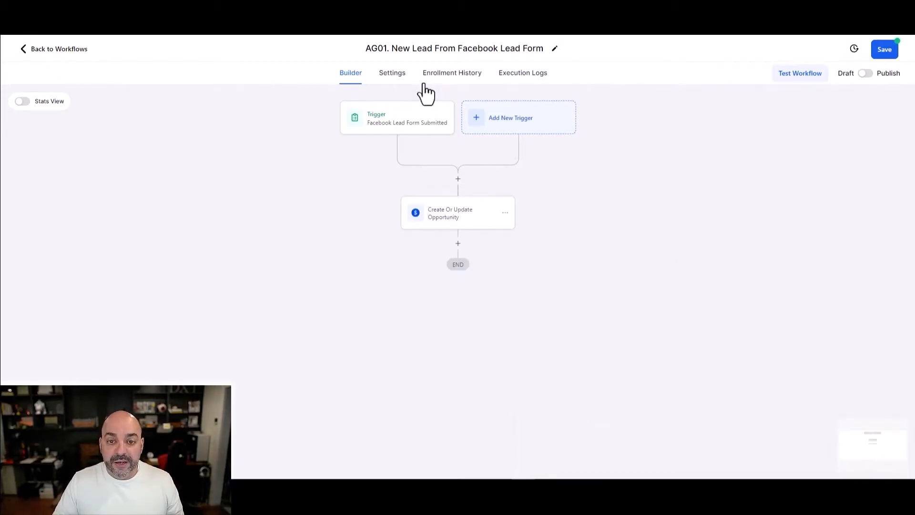
- Enable Allow re-entry on AG01, save and publish it, and return to the workflow list
{"action": "left_click", "coordinate": [392, 73]}
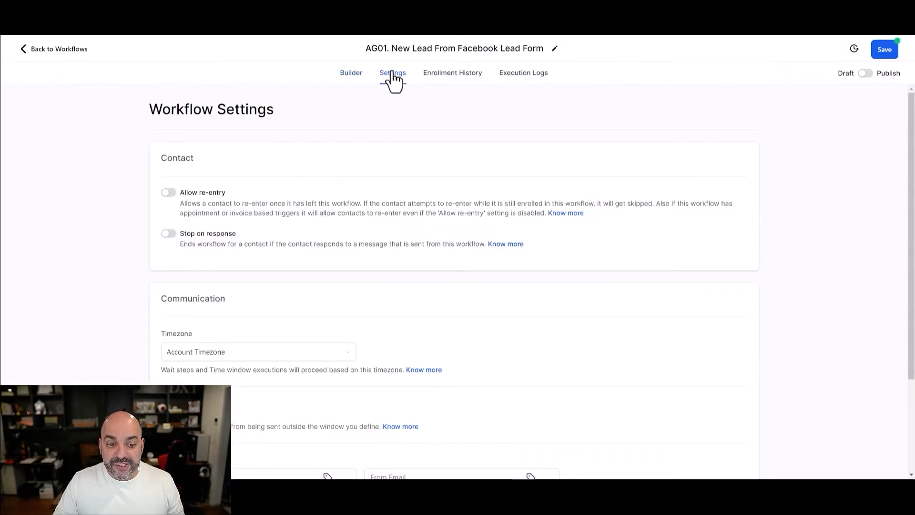
{"action": "left_click", "coordinate": [169, 193]}
{"action": "left_click", "coordinate": [884, 52]}
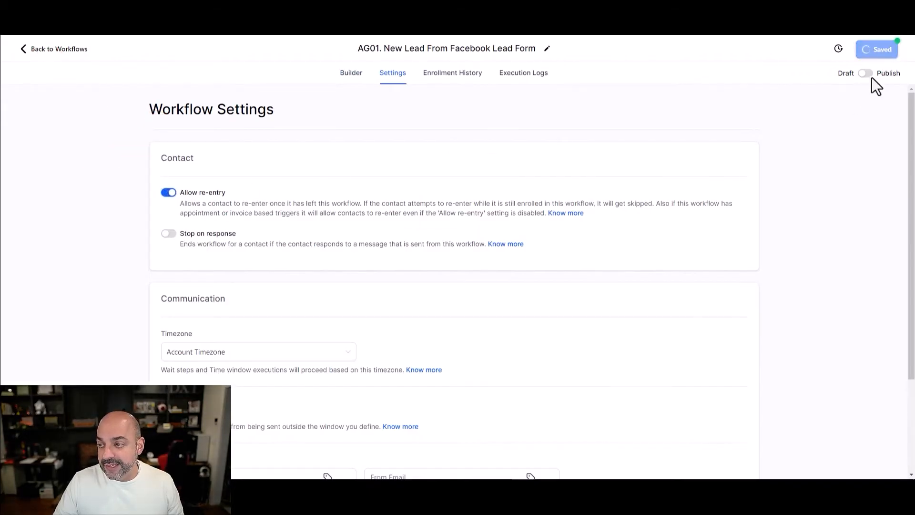
{"action": "left_click", "coordinate": [868, 73]}
{"action": "left_click", "coordinate": [884, 49]}
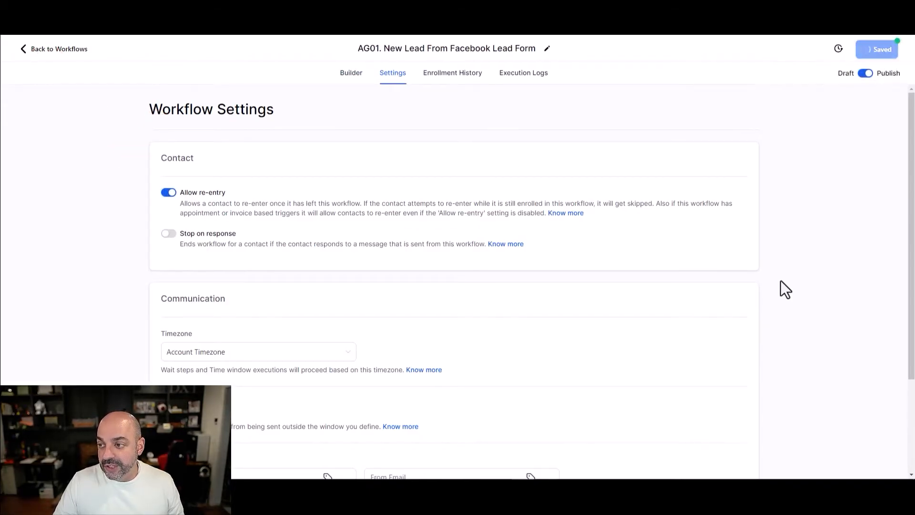
{"action": "left_click", "coordinate": [899, 50]}
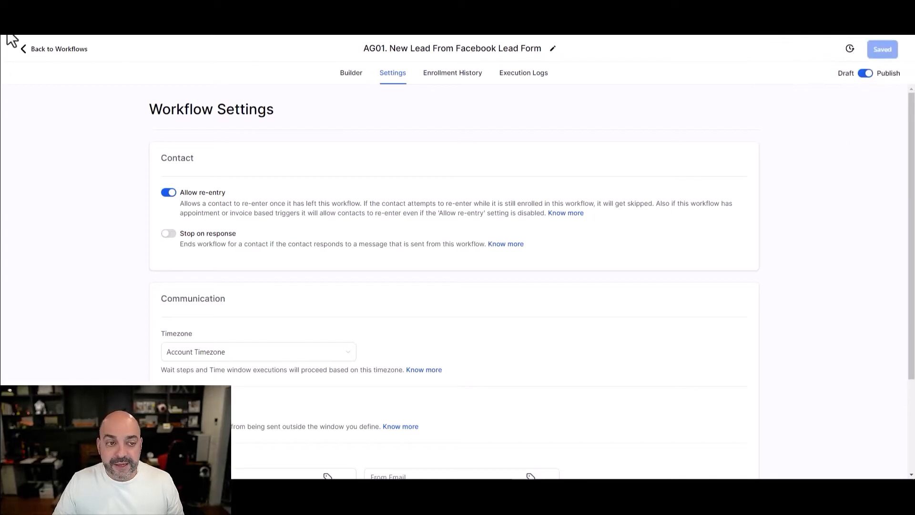
{"action": "left_click", "coordinate": [57, 49]}
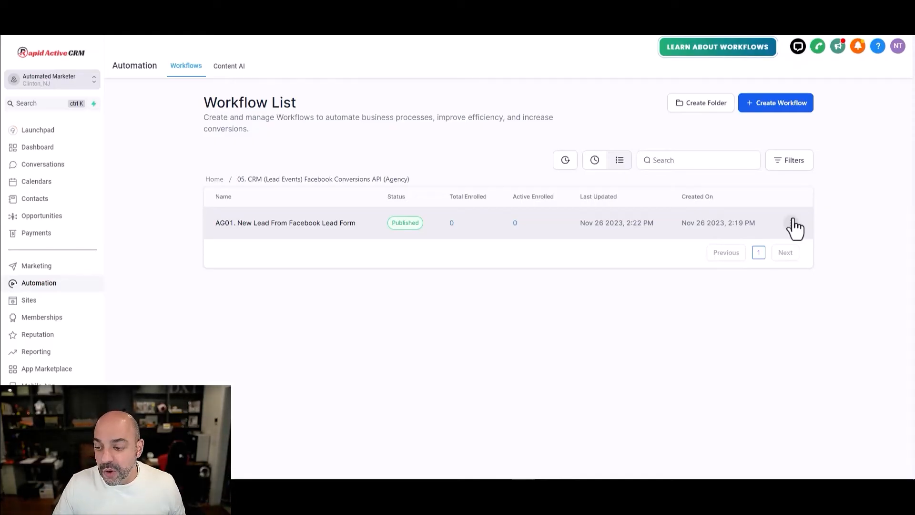
{"action": "left_click", "coordinate": [791, 222]}
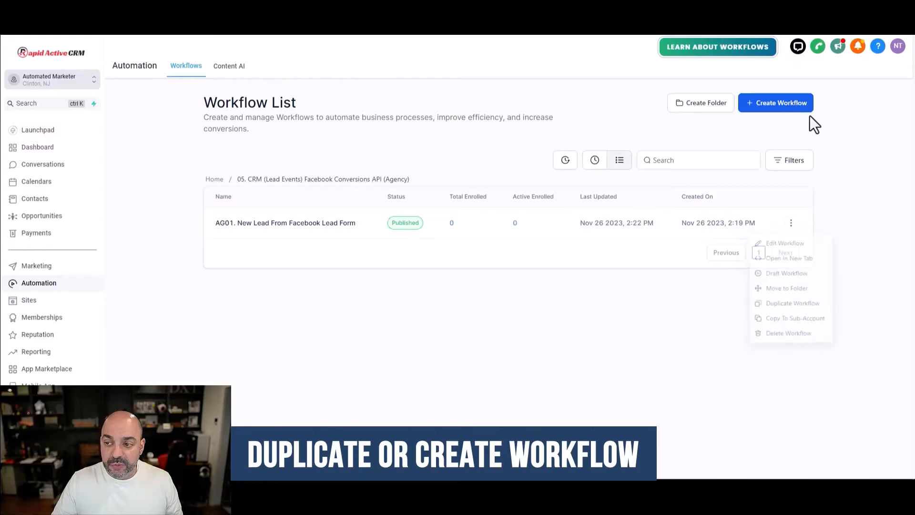
{"action": "left_click", "coordinate": [786, 105]}
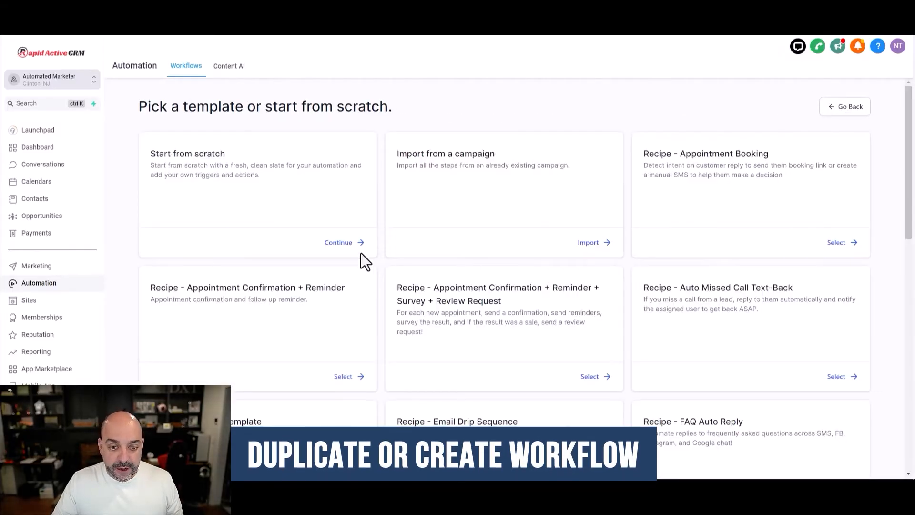
- Start a blank workflow named 'AG02. New Lead Booked Appointment'
{"action": "left_click", "coordinate": [342, 243]}
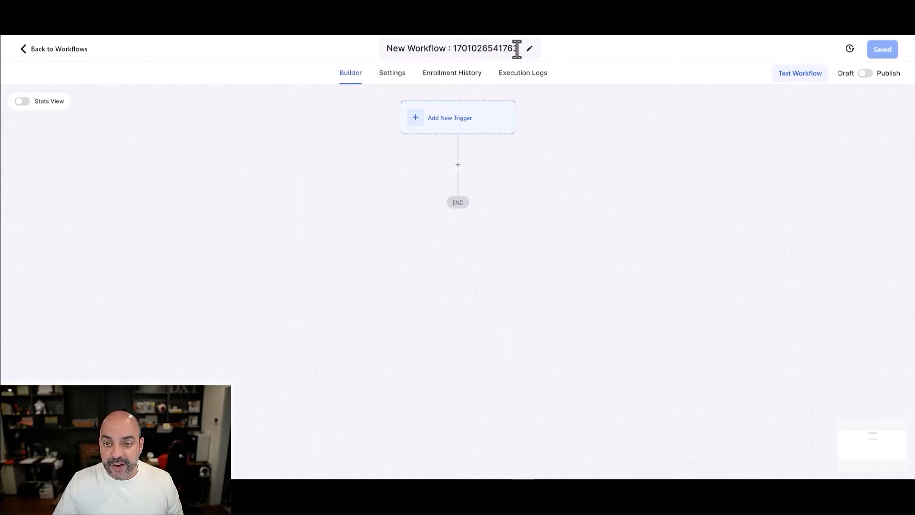
{"action": "left_click", "coordinate": [517, 48]}
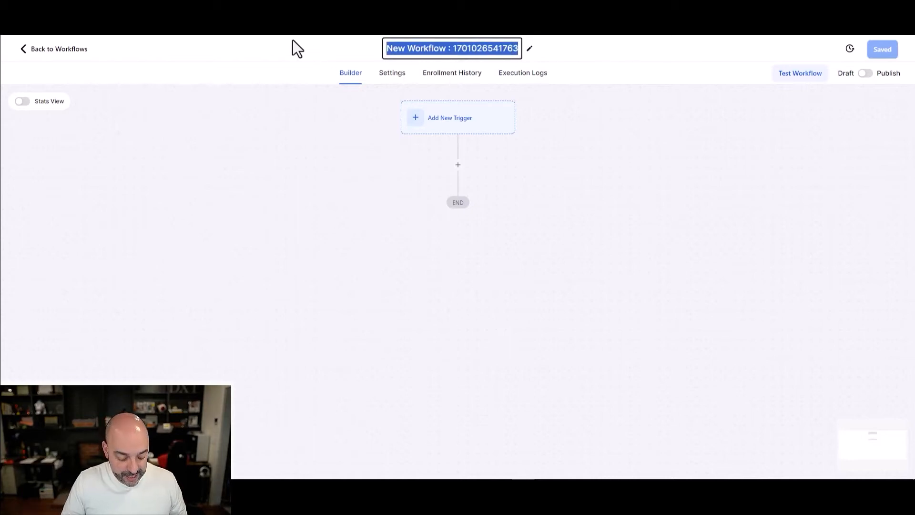
{"action": "type", "text": "AG02."}
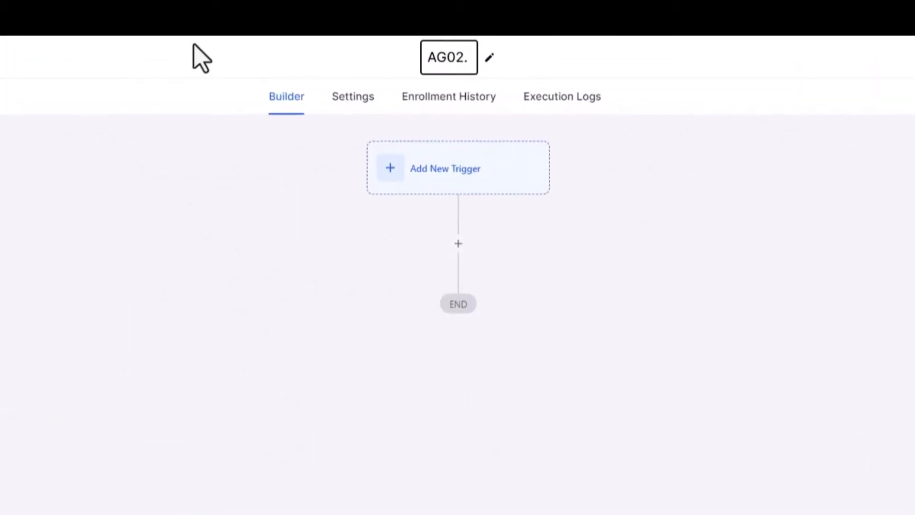
{"action": "type", "text": " New Lead Booked A"}
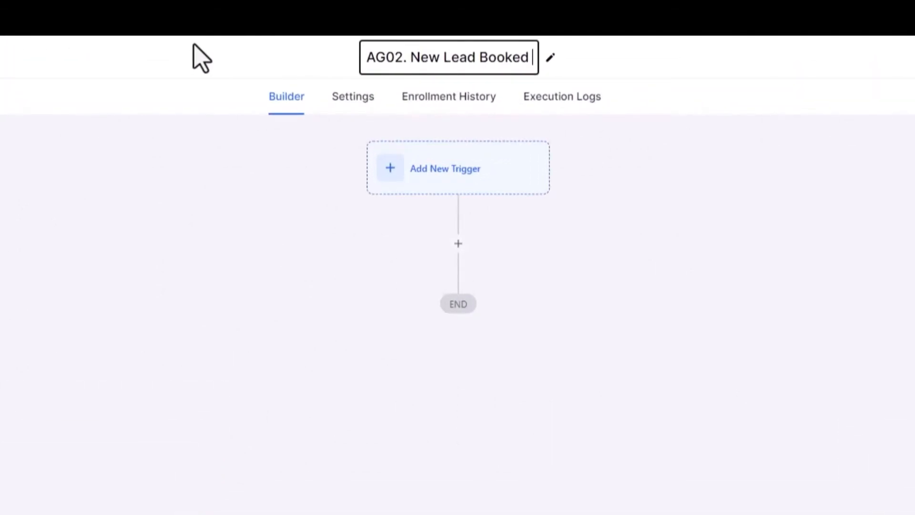
{"action": "type", "text": "ppointment"}
- Add a Pipeline Stage Changed trigger filtered to the Agency Leads pipeline
{"action": "left_click", "coordinate": [428, 182]}
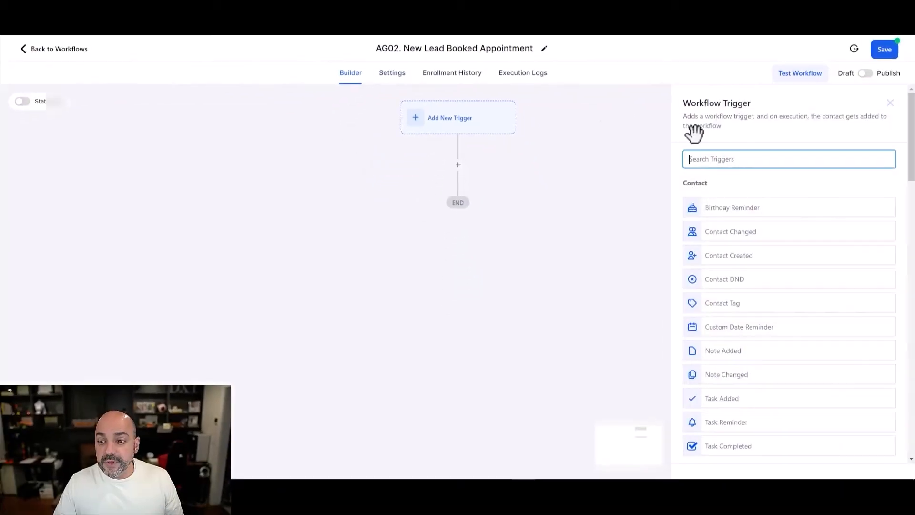
{"action": "type", "text": "pip"}
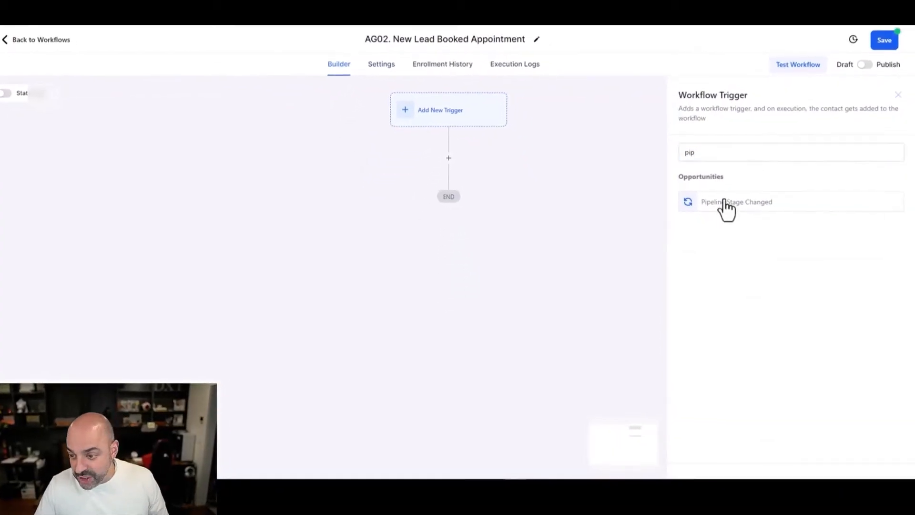
{"action": "left_click", "coordinate": [730, 210]}
{"action": "left_click", "coordinate": [513, 244]}
{"action": "left_click", "coordinate": [523, 266]}
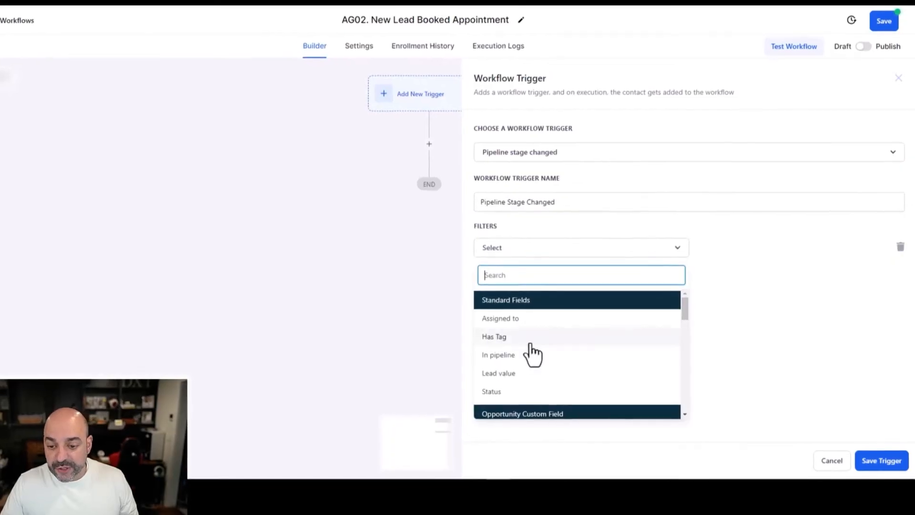
{"action": "left_click", "coordinate": [541, 354]}
{"action": "left_click", "coordinate": [768, 246]}
{"action": "left_click", "coordinate": [732, 340]}
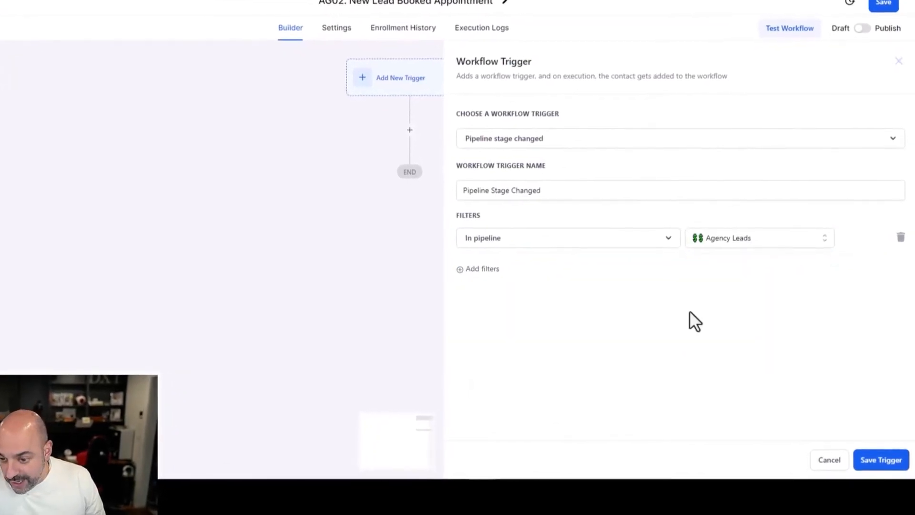
- Add a Booked Appointment pipeline stage filter and save the trigger
{"action": "left_click", "coordinate": [471, 267]}
{"action": "left_click", "coordinate": [477, 265]}
{"action": "left_click", "coordinate": [482, 398]}
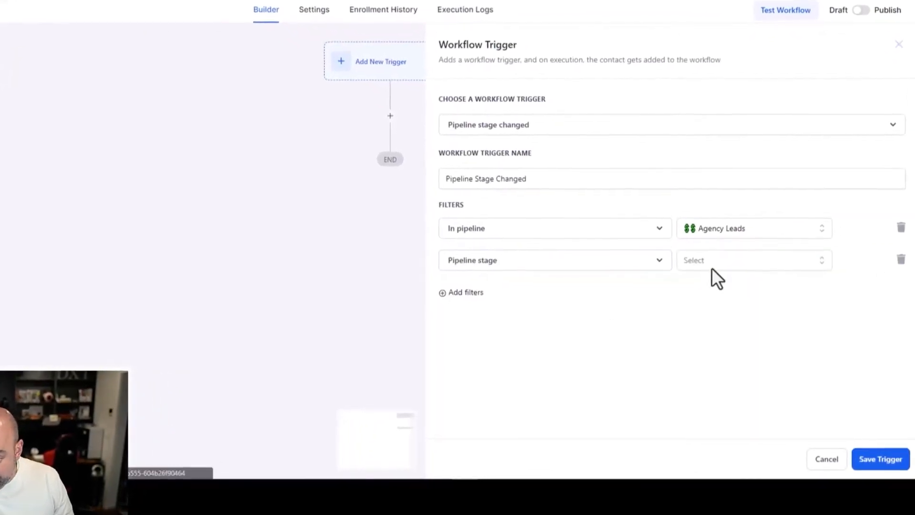
{"action": "left_click", "coordinate": [717, 272]}
{"action": "left_click", "coordinate": [719, 330]}
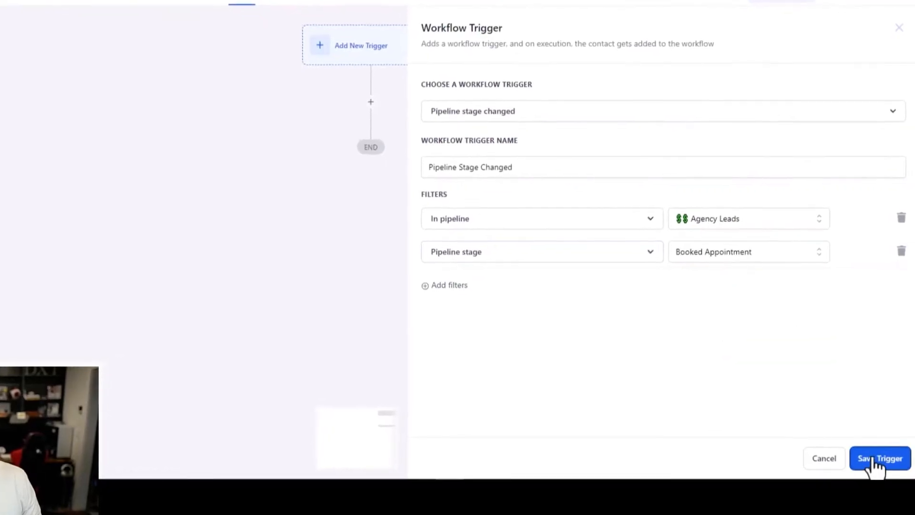
{"action": "left_click", "coordinate": [879, 459]}
{"action": "left_click", "coordinate": [458, 186]}
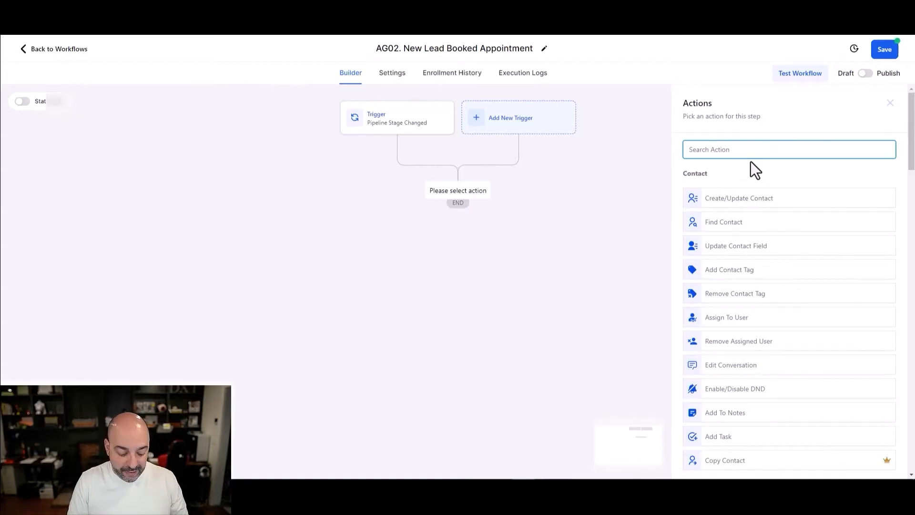
- Add a Facebook - Conversion API action with Lead Event type, named 'FB Conversion API - Booked'
{"action": "type", "text": "fac"}
{"action": "left_click", "coordinate": [751, 241]}
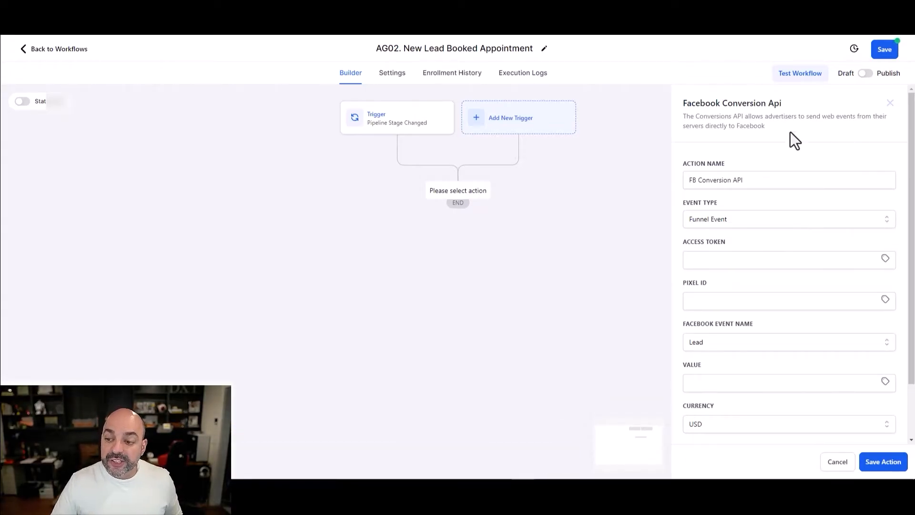
{"action": "left_click", "coordinate": [736, 221]}
{"action": "left_click", "coordinate": [741, 257]}
{"action": "left_click", "coordinate": [771, 178]}
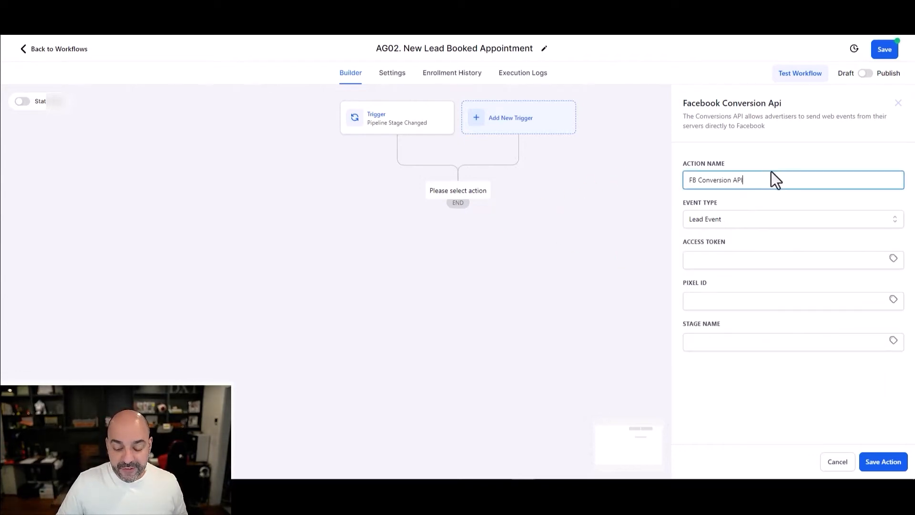
{"action": "key", "text": "BackSpace"}
{"action": "key", "text": "BackSpace"}
{"action": "key", "text": "BackSpace"}
{"action": "type", "text": "ked"}
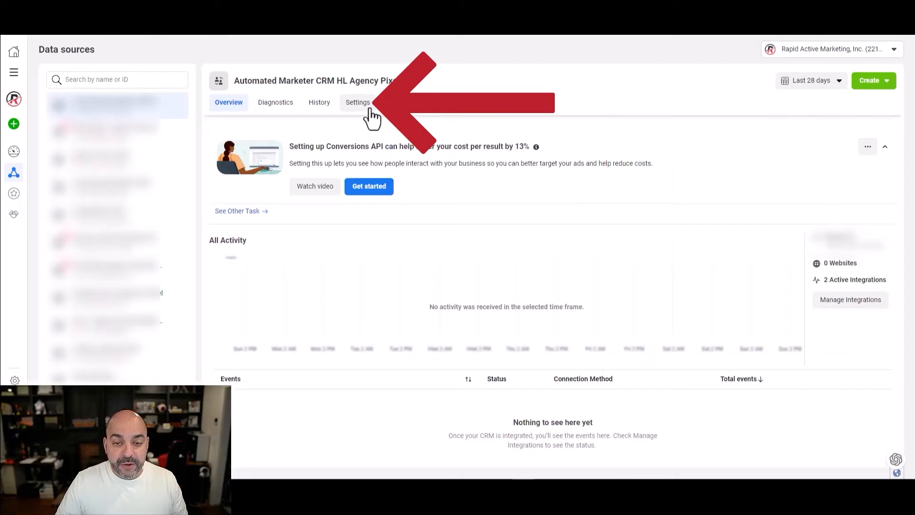
{"action": "left_click", "coordinate": [370, 108]}
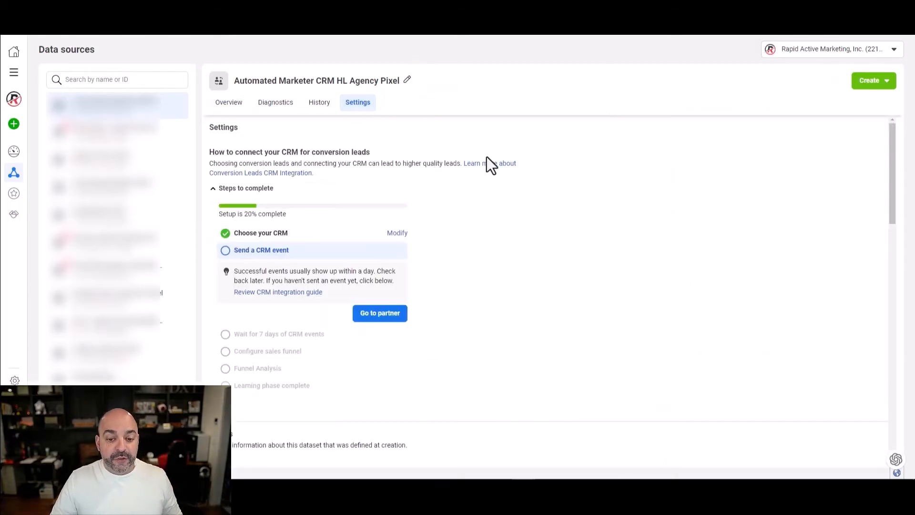
- Generate a direct-integration access token for the Automated Marketer CRM HL Agency Pixel dataset
{"action": "scroll", "coordinate": [488, 157], "scroll_direction": "down", "scroll_amount": 3}
{"action": "scroll", "coordinate": [490, 163], "scroll_direction": "up", "scroll_amount": 3}
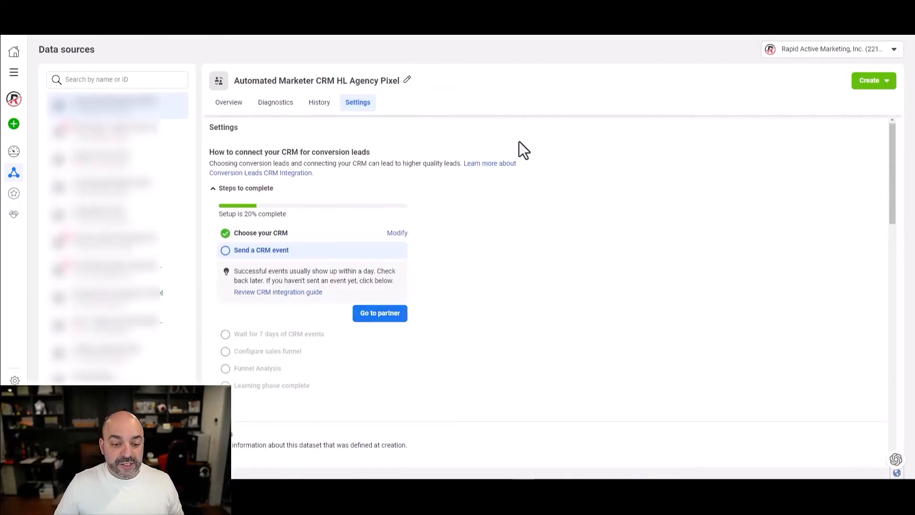
{"action": "scroll", "coordinate": [513, 157], "scroll_direction": "down", "scroll_amount": 6}
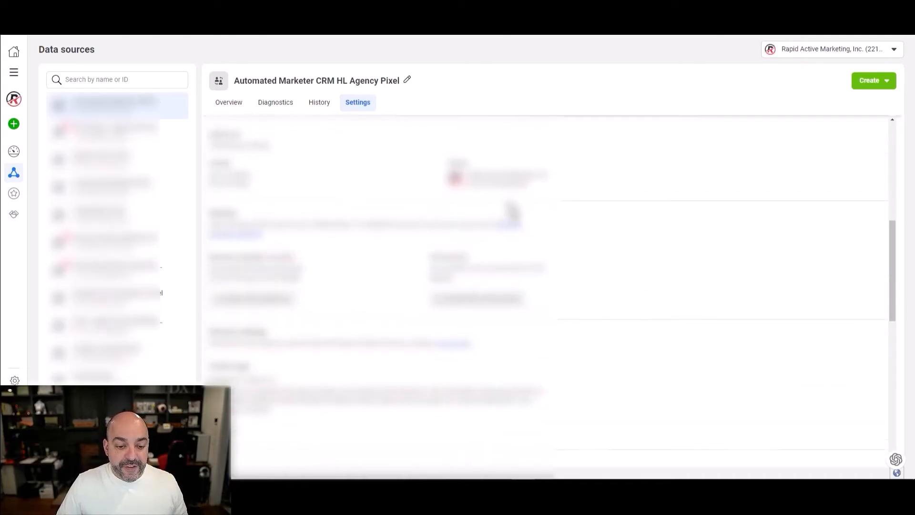
{"action": "scroll", "coordinate": [511, 209], "scroll_direction": "down", "scroll_amount": 10}
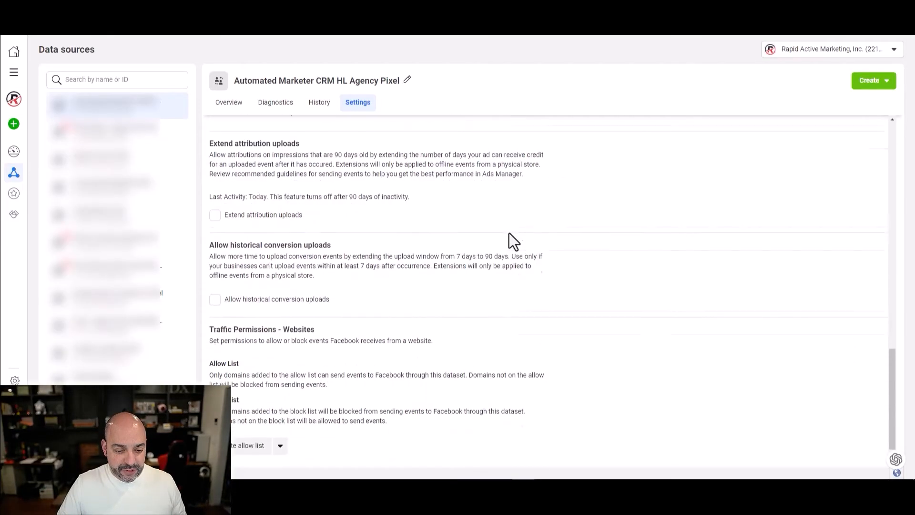
{"action": "scroll", "coordinate": [496, 232], "scroll_direction": "up", "scroll_amount": 15}
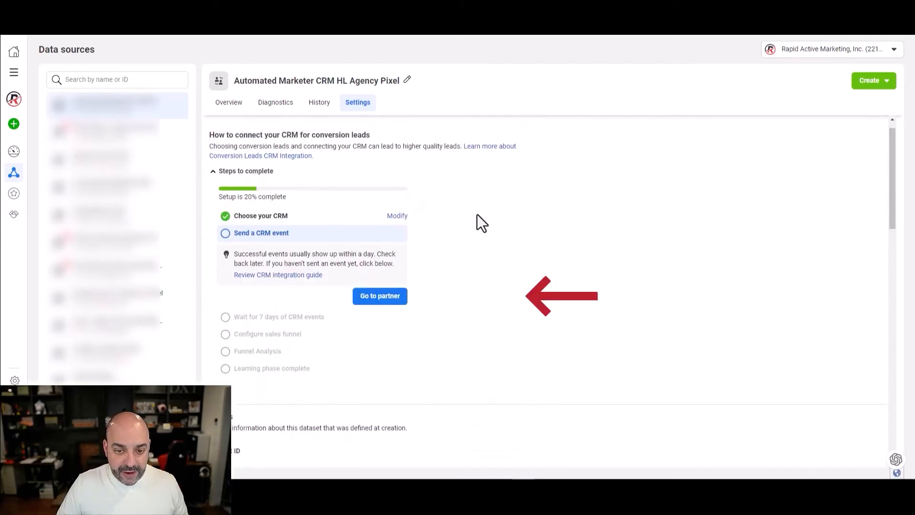
{"action": "left_click", "coordinate": [394, 302]}
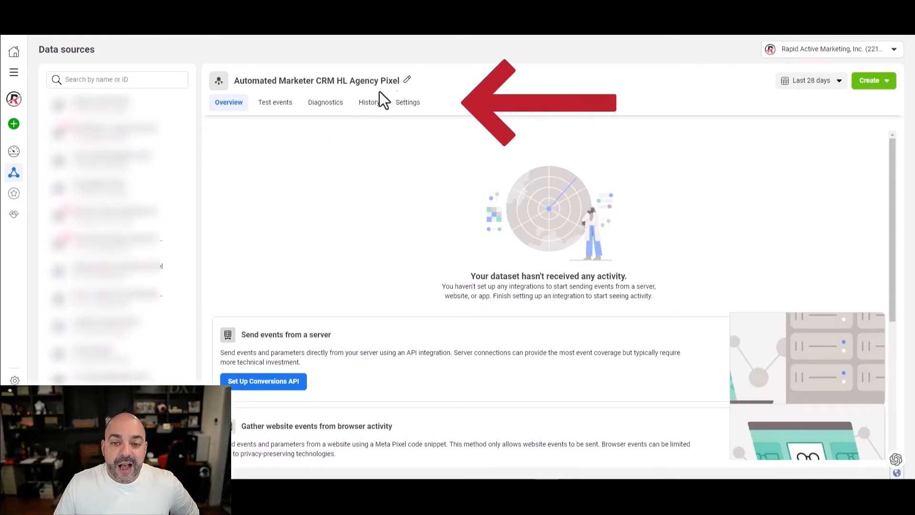
{"action": "left_click", "coordinate": [408, 105]}
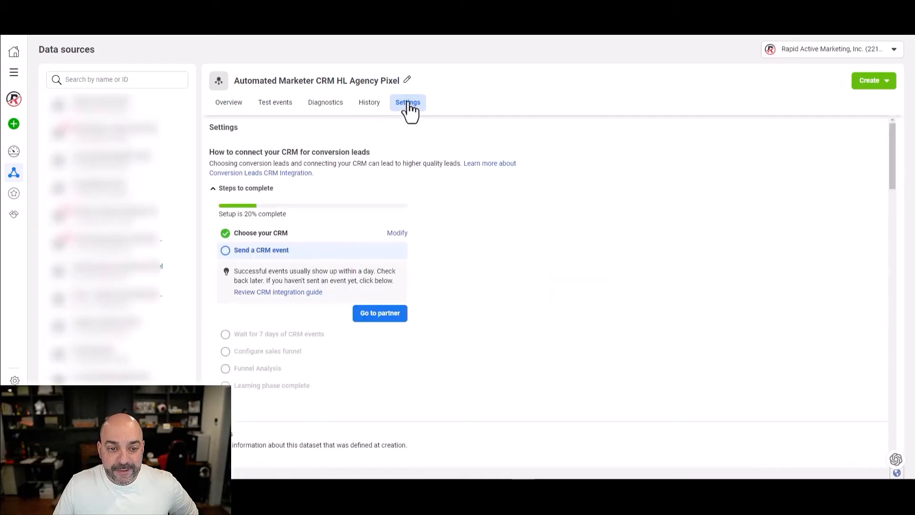
{"action": "scroll", "coordinate": [371, 170], "scroll_direction": "down", "scroll_amount": 10}
{"action": "scroll", "coordinate": [370, 172], "scroll_direction": "down", "scroll_amount": 10}
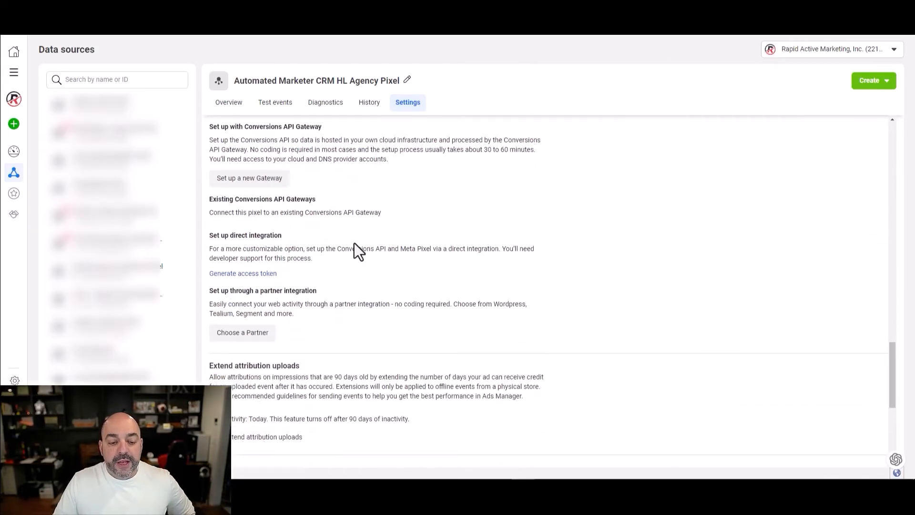
{"action": "left_click", "coordinate": [236, 273]}
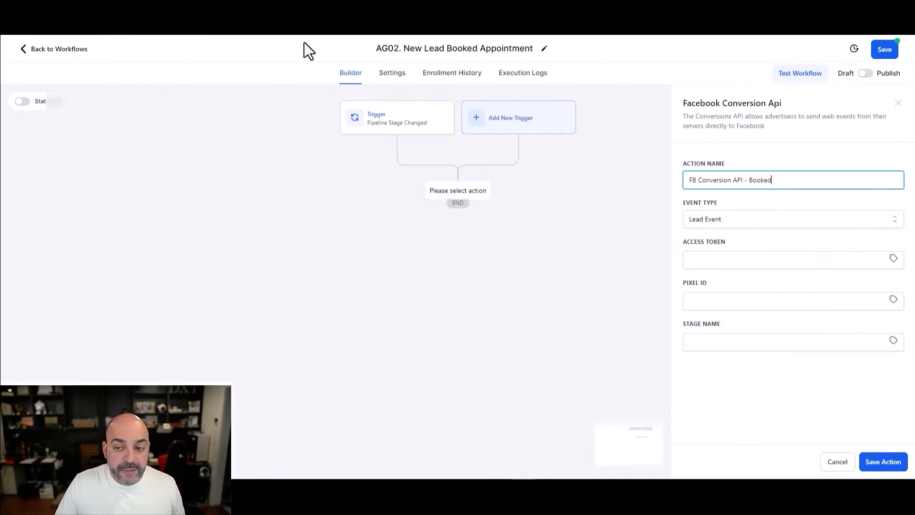
- Paste the generated access token and fill in the dataset's pixel ID in the action
{"action": "left_click", "coordinate": [719, 258]}
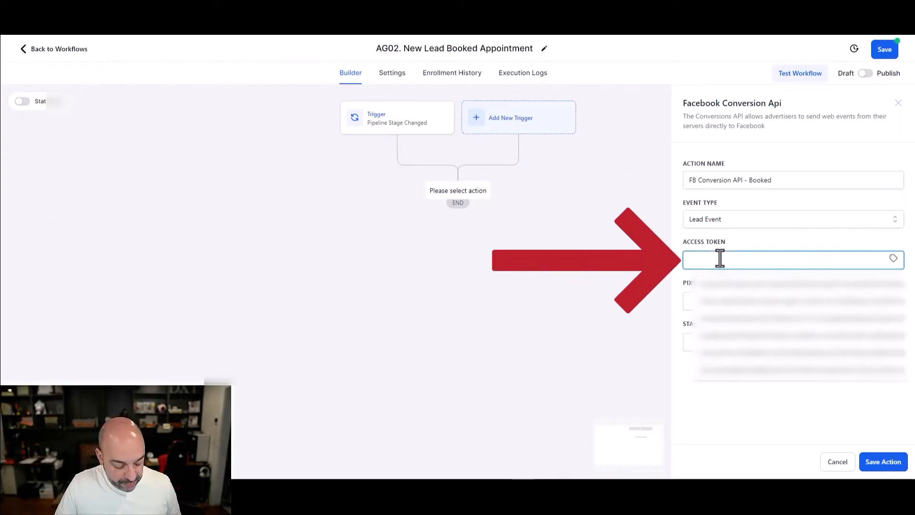
{"action": "key", "text": "ctrl+v"}
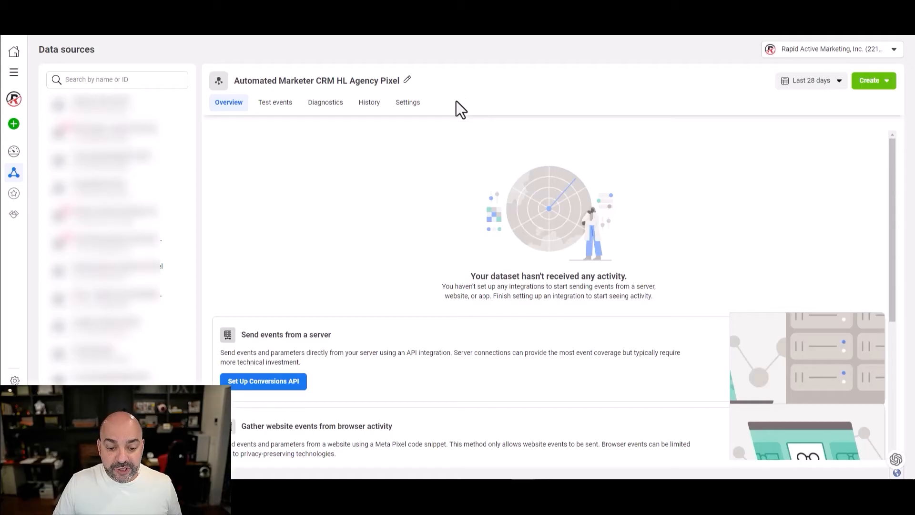
{"action": "left_click", "coordinate": [408, 106]}
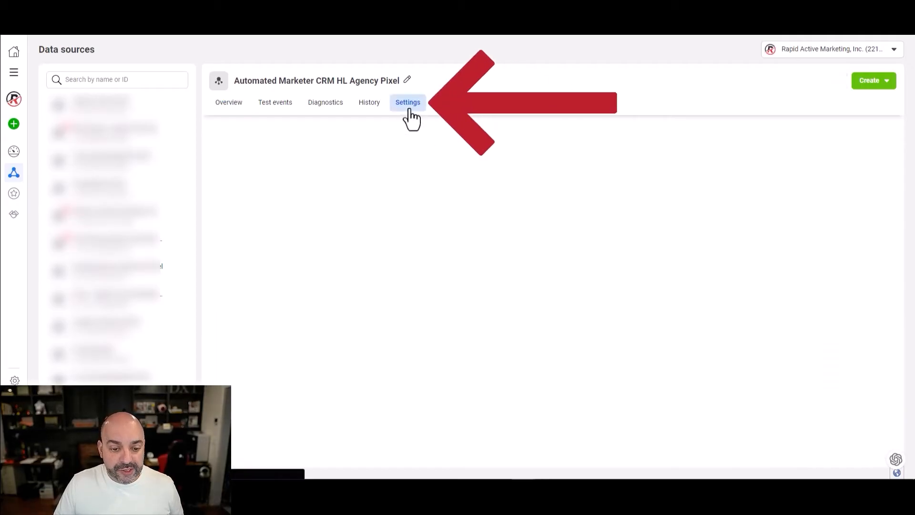
{"action": "scroll", "coordinate": [390, 159], "scroll_direction": "down", "scroll_amount": 6}
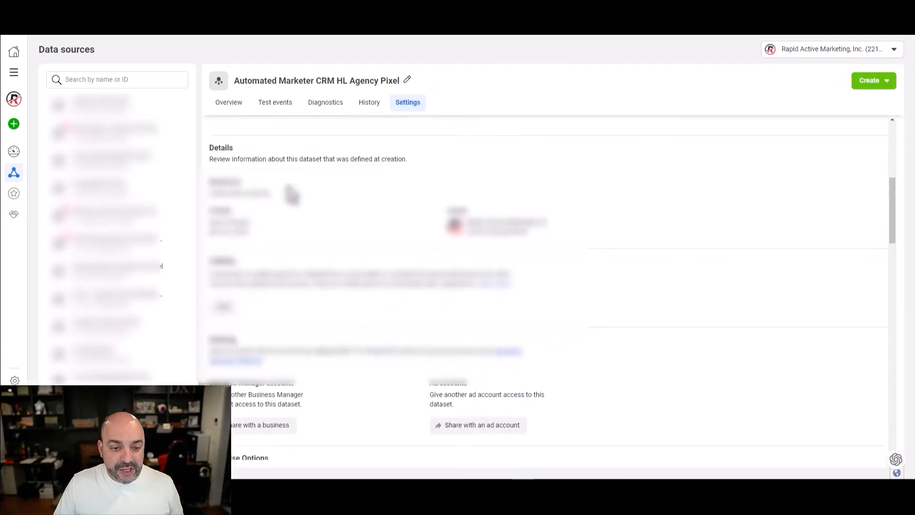
{"action": "left_click_drag", "start_coordinate": [279, 197], "coordinate": [208, 199]}
{"action": "right_click", "coordinate": [241, 193]}
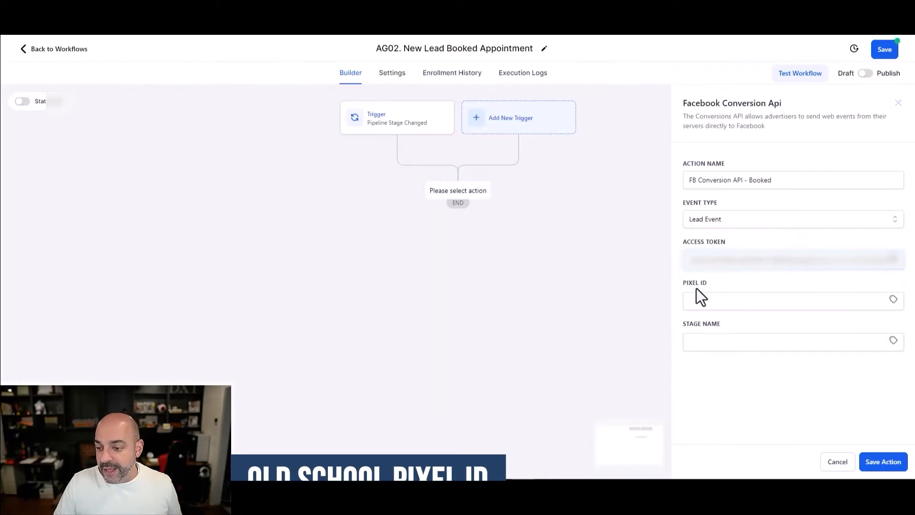
{"action": "left_click", "coordinate": [696, 299]}
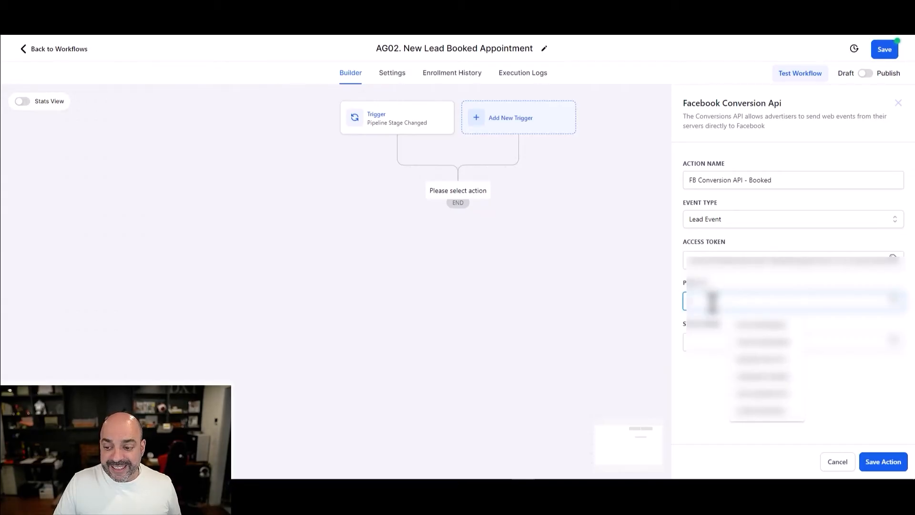
{"action": "left_click", "coordinate": [746, 394]}
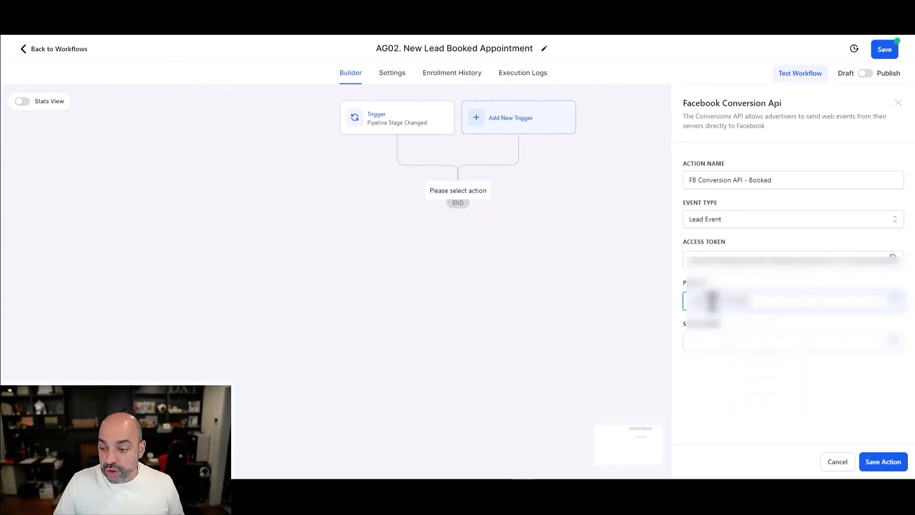
- Set Stage Name to {{opportunity.stage_name}} and save the Conversion API action
{"action": "left_click", "coordinate": [892, 343]}
{"action": "scroll", "coordinate": [849, 420], "scroll_direction": "down", "scroll_amount": 3}
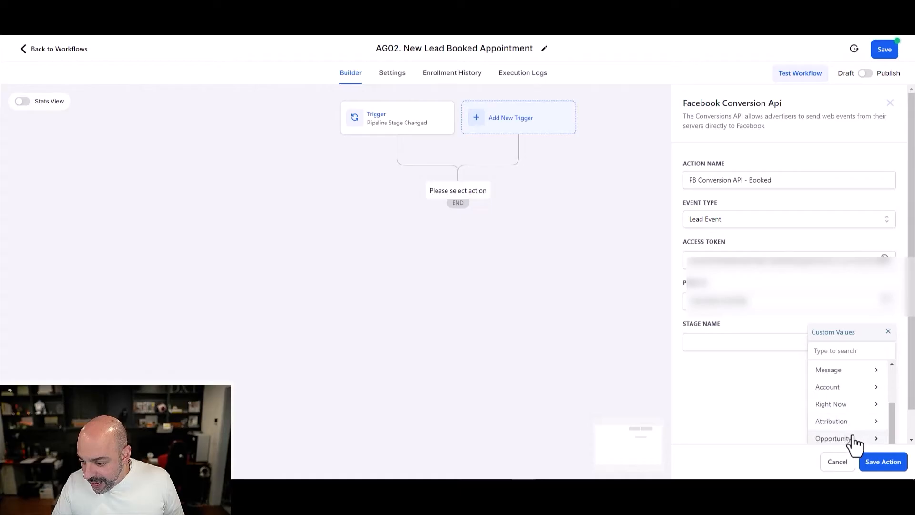
{"action": "left_click", "coordinate": [857, 438]}
{"action": "left_click", "coordinate": [846, 432]}
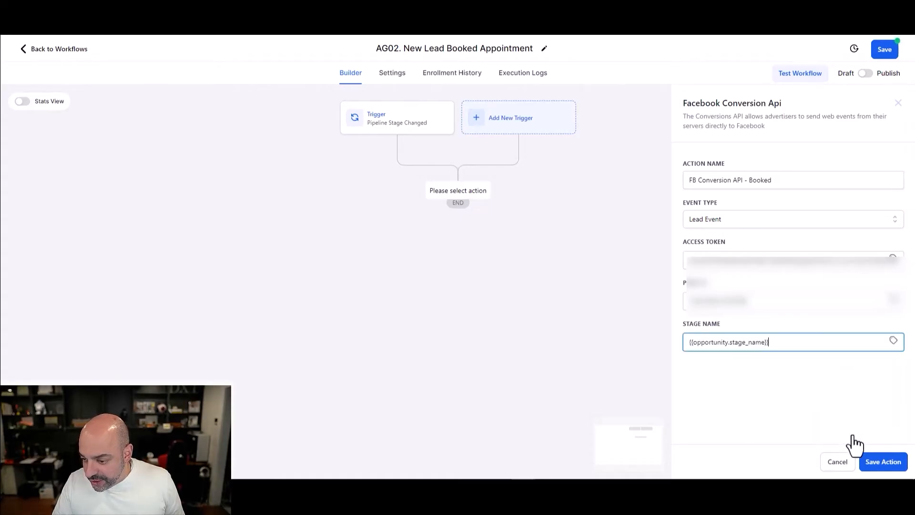
{"action": "left_click", "coordinate": [883, 460]}
- Publish and save the AG02 workflow, then return to the workflow list
{"action": "left_click", "coordinate": [866, 72]}
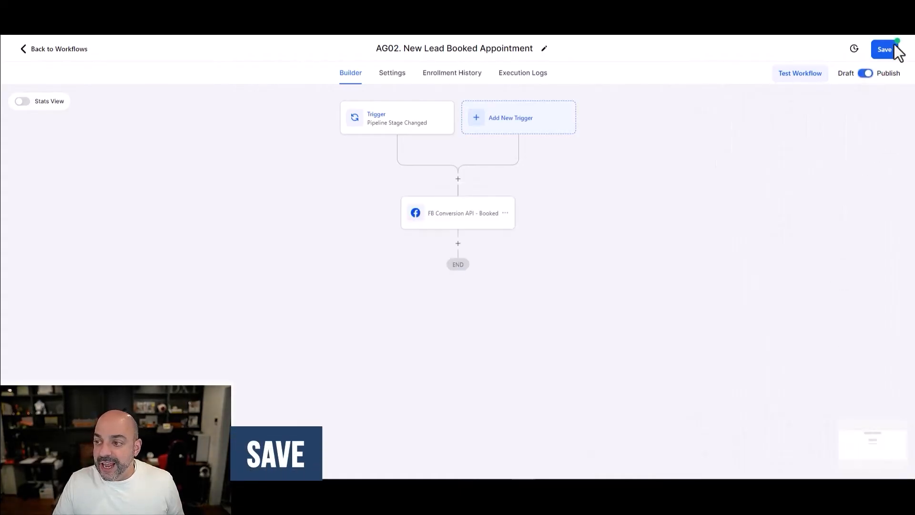
{"action": "left_click", "coordinate": [887, 56]}
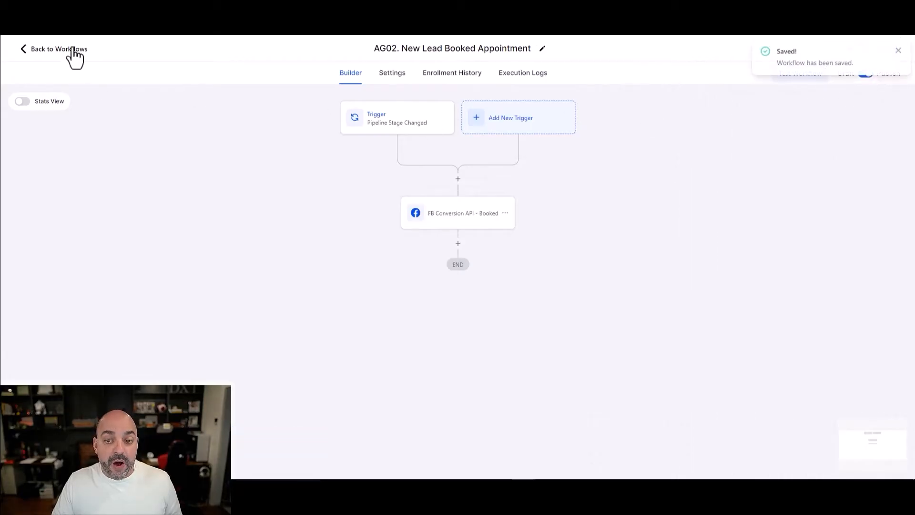
{"action": "left_click", "coordinate": [73, 50]}
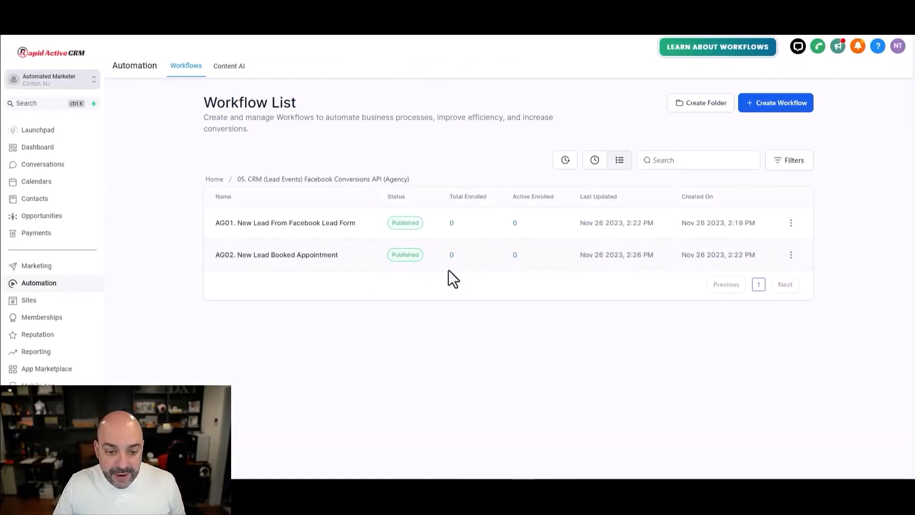
- Duplicate the AG02 workflow as 'AG03. Customer Won'
{"action": "left_click", "coordinate": [791, 256]}
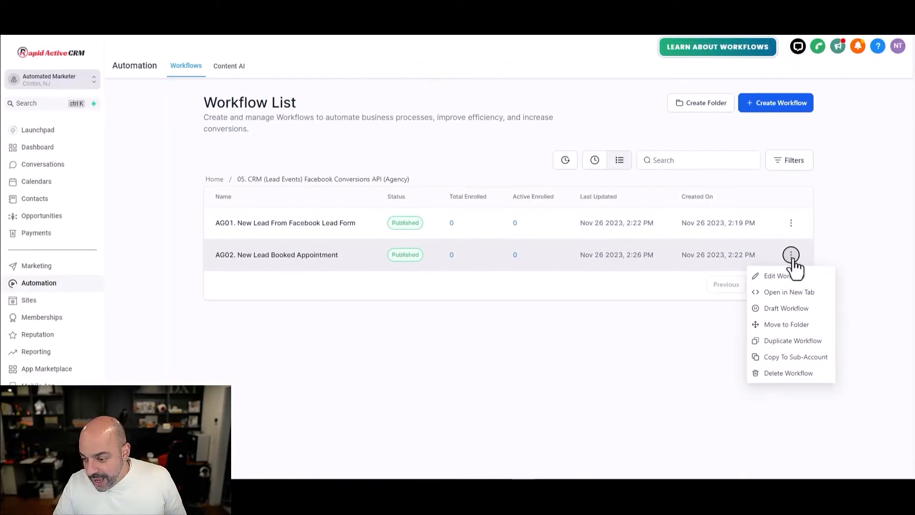
{"action": "left_click", "coordinate": [753, 342]}
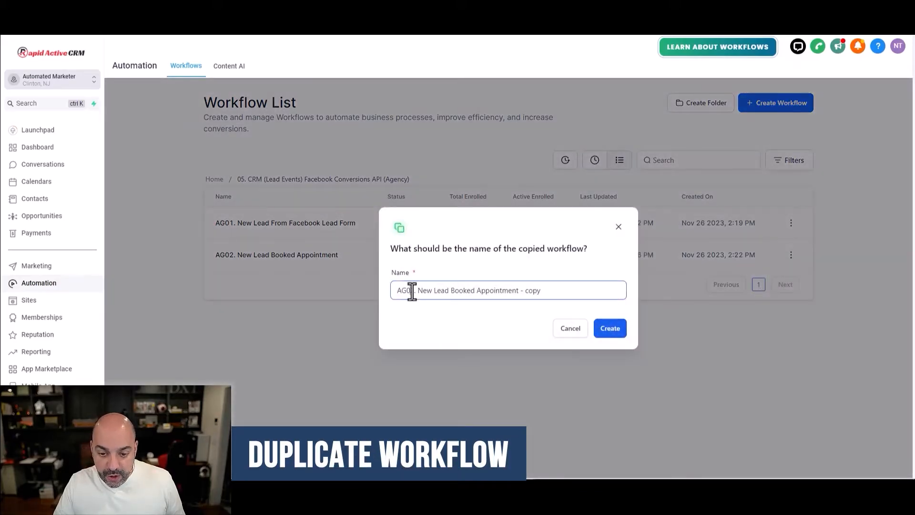
{"action": "key", "text": "BackSpace"}
{"action": "type", "text": "3"}
{"action": "left_click_drag", "start_coordinate": [556, 290], "coordinate": [402, 285]}
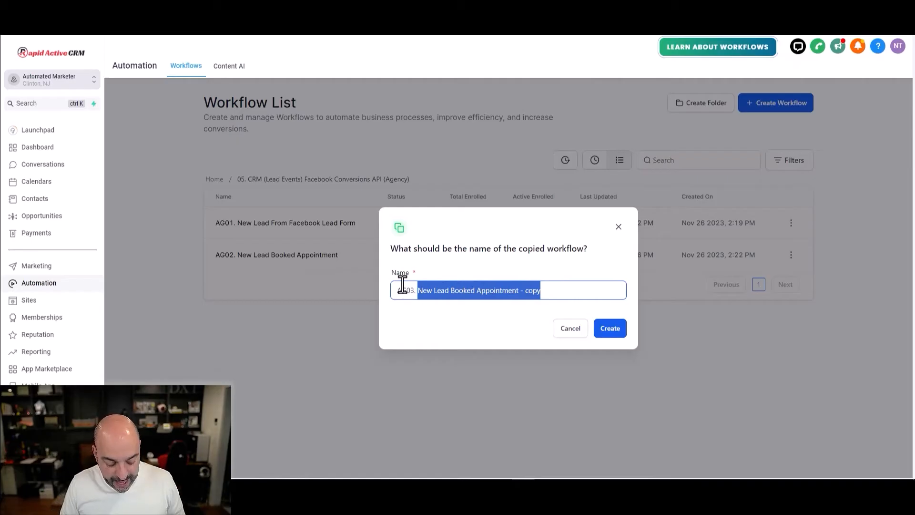
{"action": "type", "text": "Customer Won"}
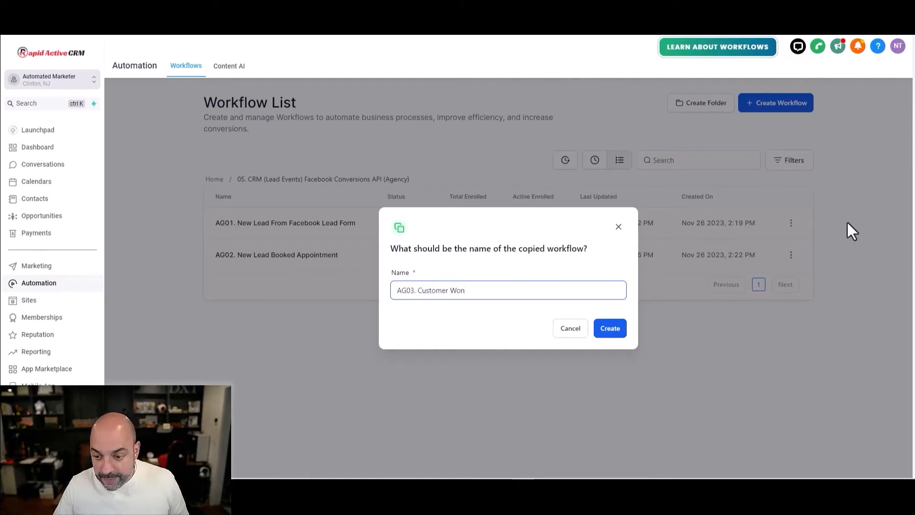
{"action": "left_click", "coordinate": [610, 328]}
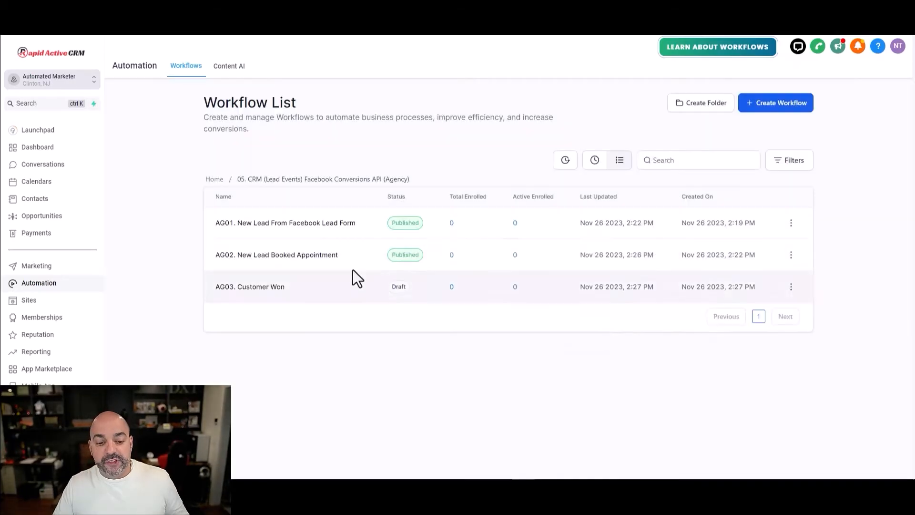
- Set AG03's trigger stage to Won, keep the Facebook conversion action, then publish and save
{"action": "left_click", "coordinate": [249, 287]}
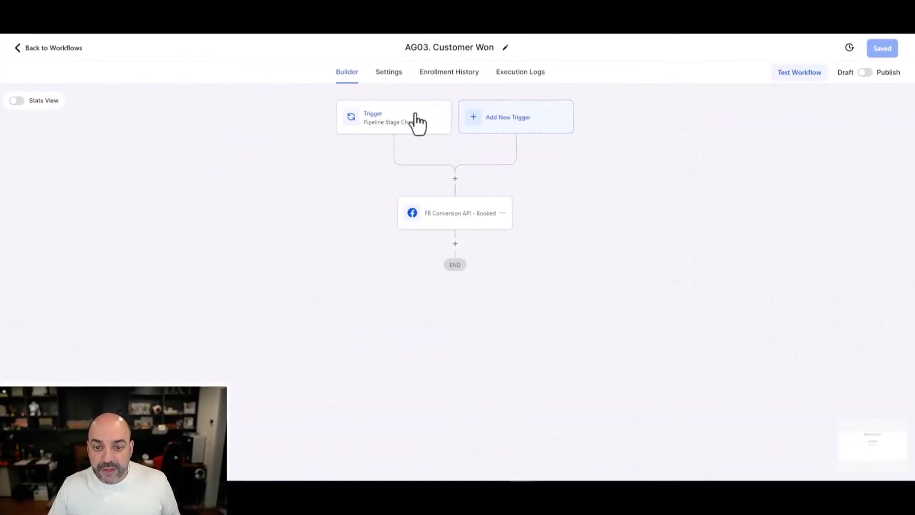
{"action": "left_click", "coordinate": [415, 123]}
{"action": "left_click", "coordinate": [787, 288]}
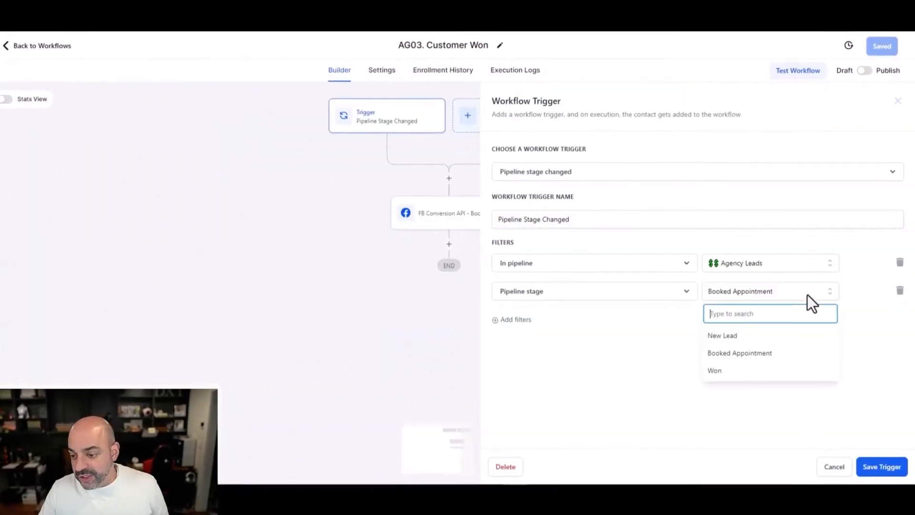
{"action": "left_click", "coordinate": [768, 374]}
{"action": "left_click", "coordinate": [871, 474]}
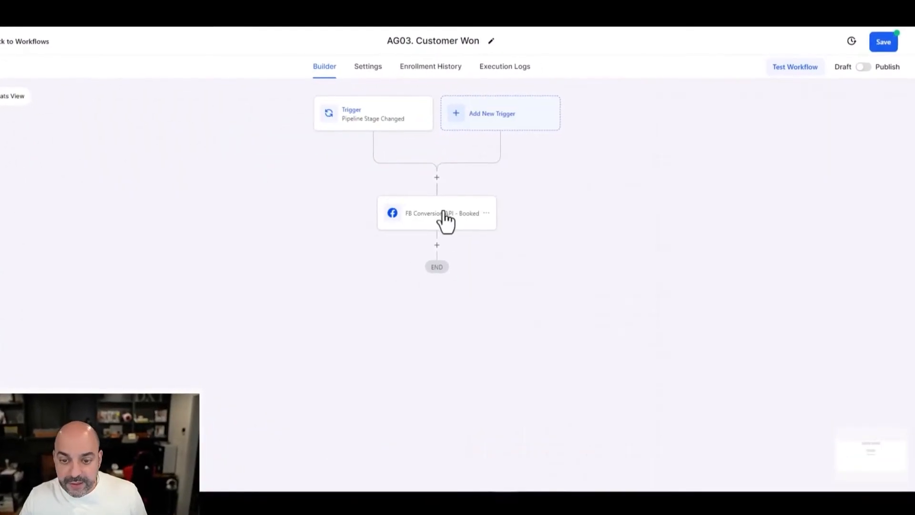
{"action": "left_click", "coordinate": [443, 219]}
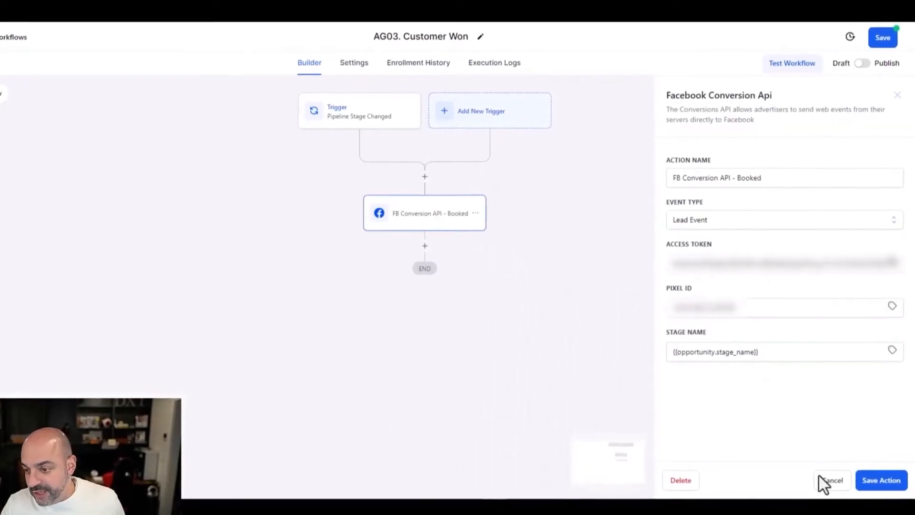
{"action": "left_click", "coordinate": [881, 485]}
{"action": "left_click", "coordinate": [862, 60]}
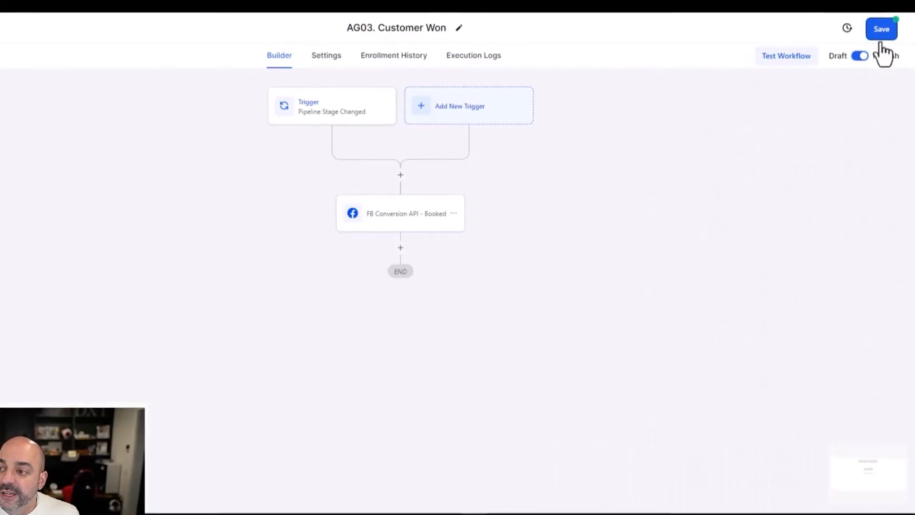
{"action": "left_click", "coordinate": [882, 31]}
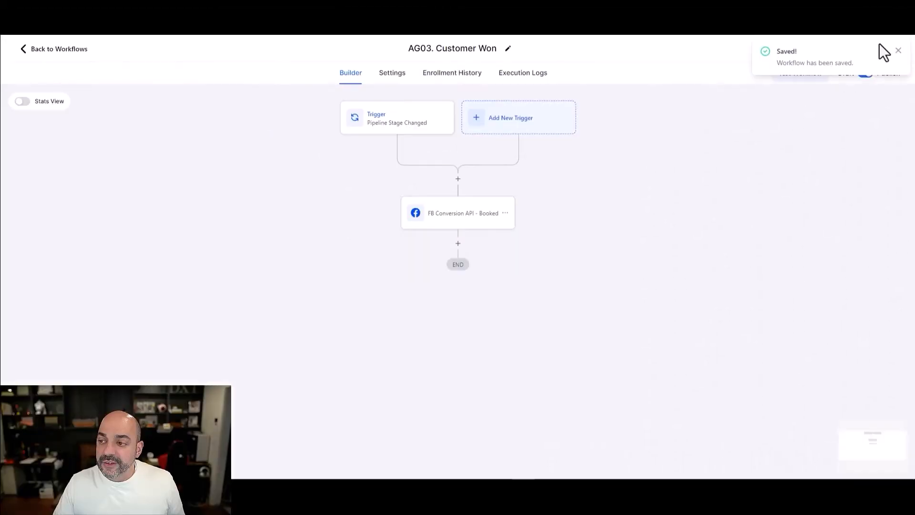
{"action": "left_click", "coordinate": [899, 51]}
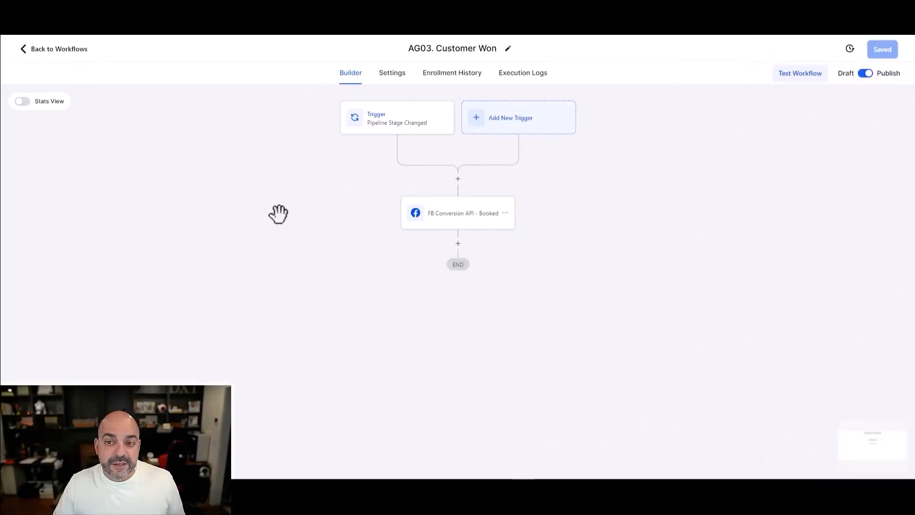
- Open the C1.4 Appoint Booked Agency - Stage Change workflow in the C1. Appointment Reminders folder
{"action": "left_click", "coordinate": [77, 52]}
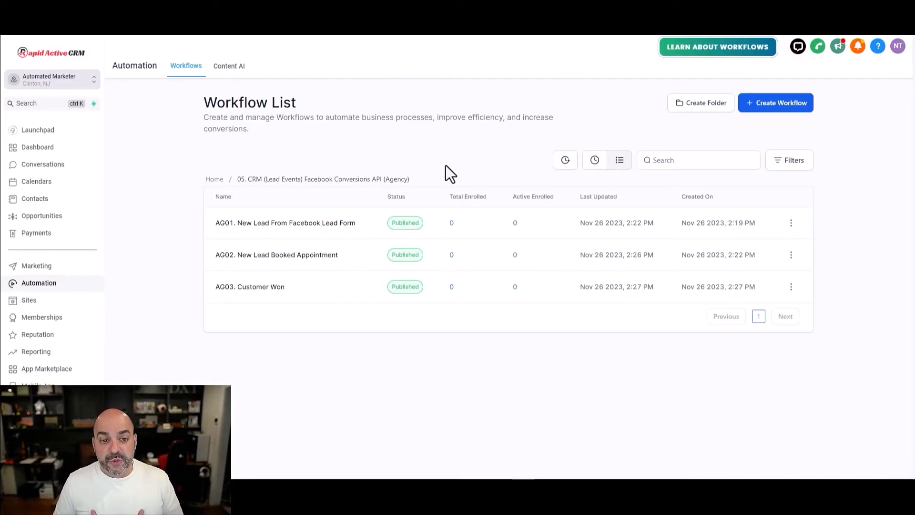
{"action": "left_click", "coordinate": [211, 181]}
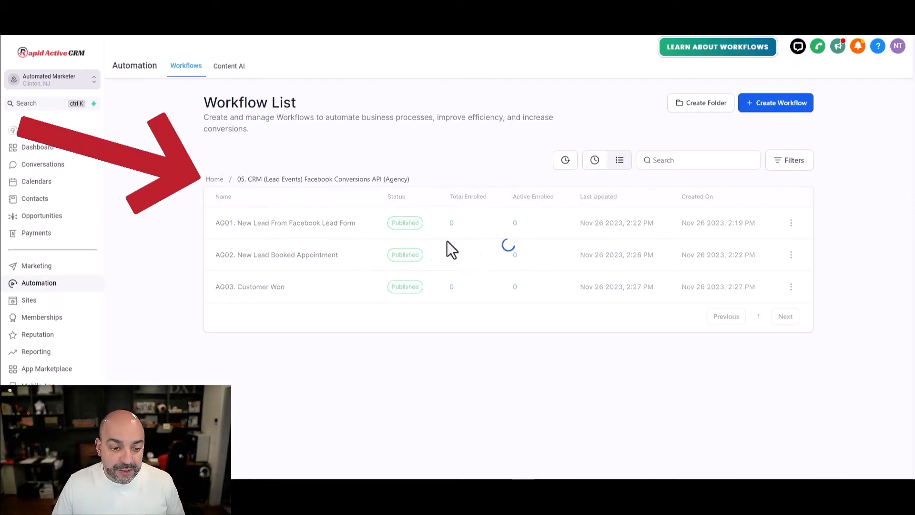
{"action": "scroll", "coordinate": [311, 281], "scroll_direction": "down", "scroll_amount": 3}
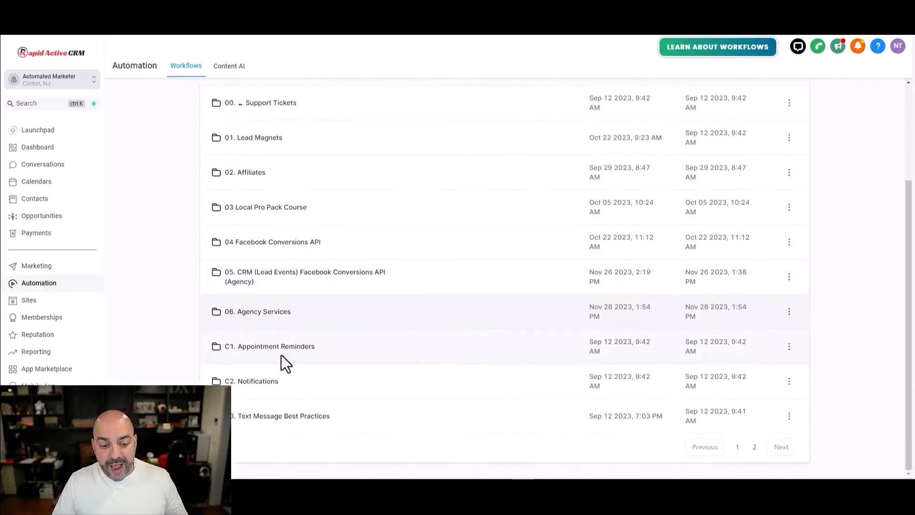
{"action": "left_click", "coordinate": [291, 355]}
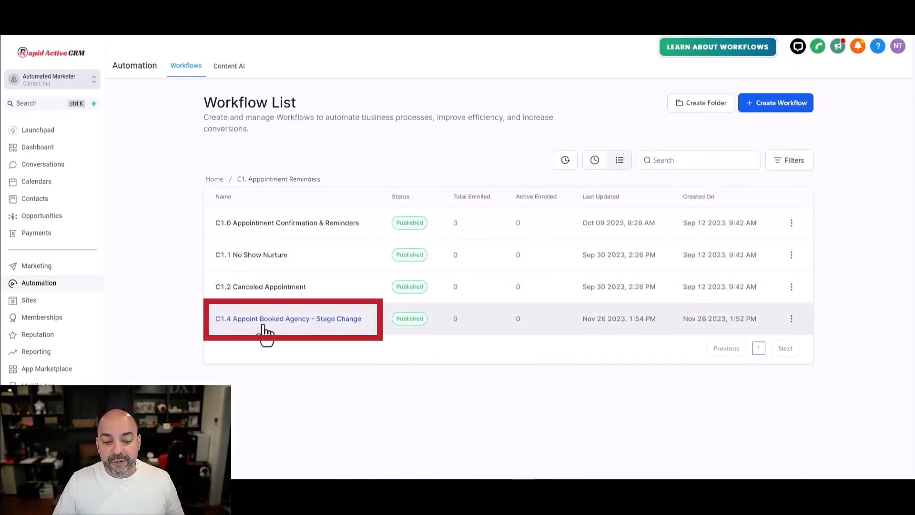
{"action": "left_click", "coordinate": [295, 320]}
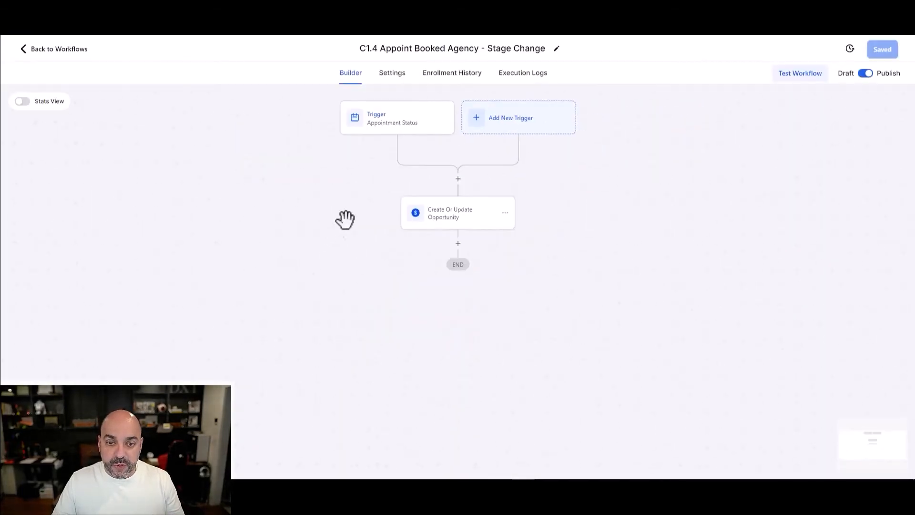
- Fix the workflow title to read 'C1.4 Appointment Booked Agency - Stage Change'
{"action": "left_click_drag", "start_coordinate": [410, 50], "coordinate": [415, 49]}
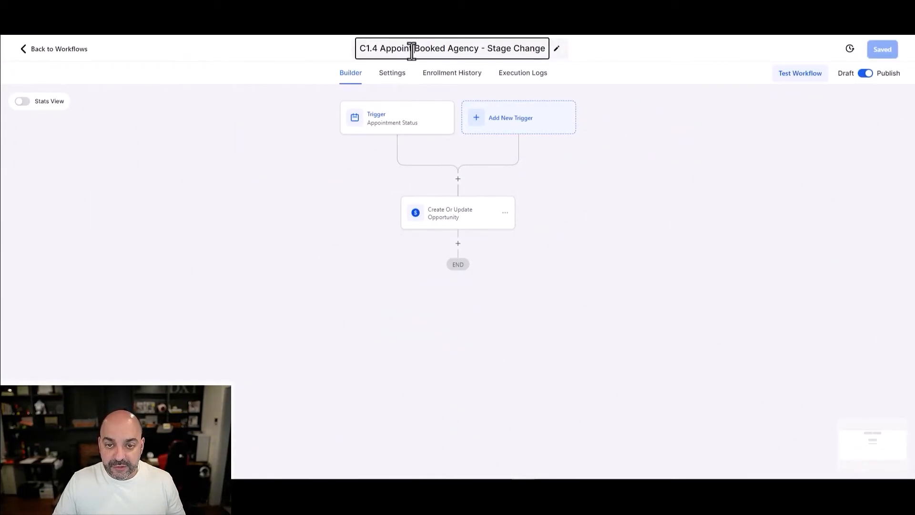
{"action": "type", "text": "ment"}
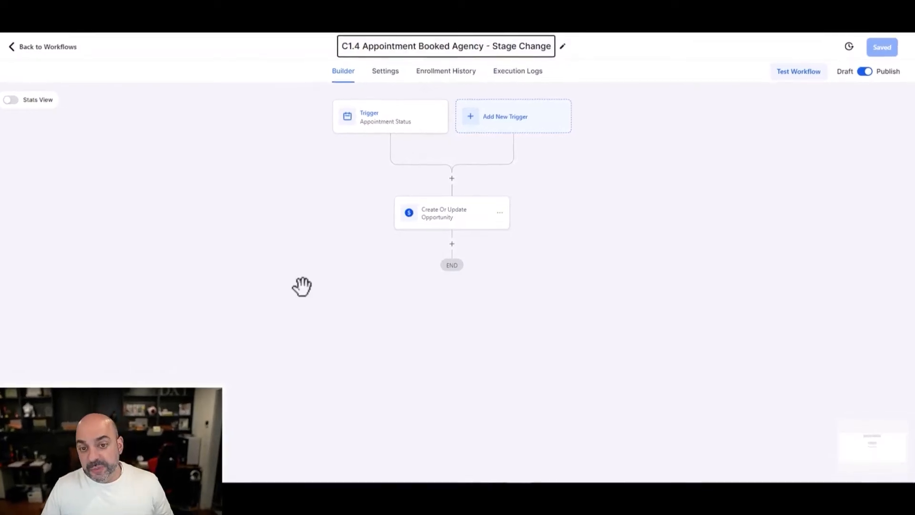
{"action": "left_click", "coordinate": [309, 285]}
- Review the trigger filters and the Create Or Update Opportunity action, then save the workflow
{"action": "left_click", "coordinate": [354, 116]}
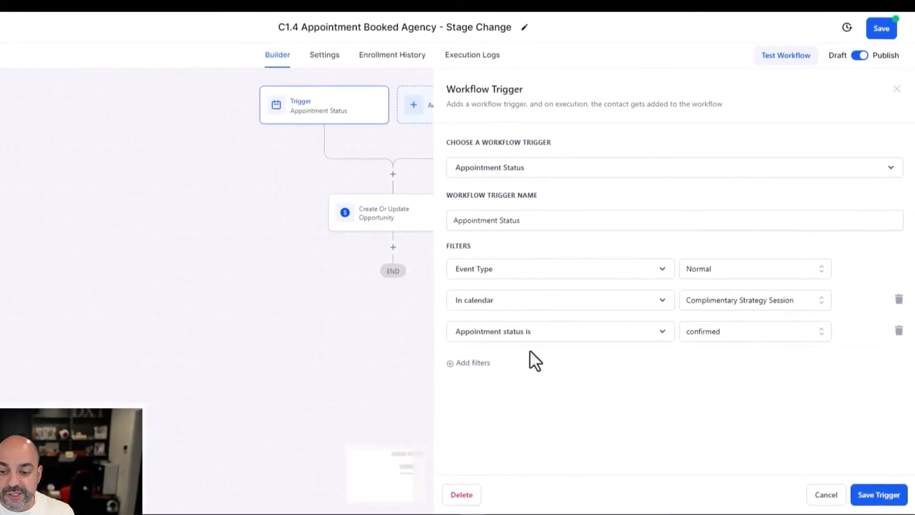
{"action": "left_click", "coordinate": [877, 497]}
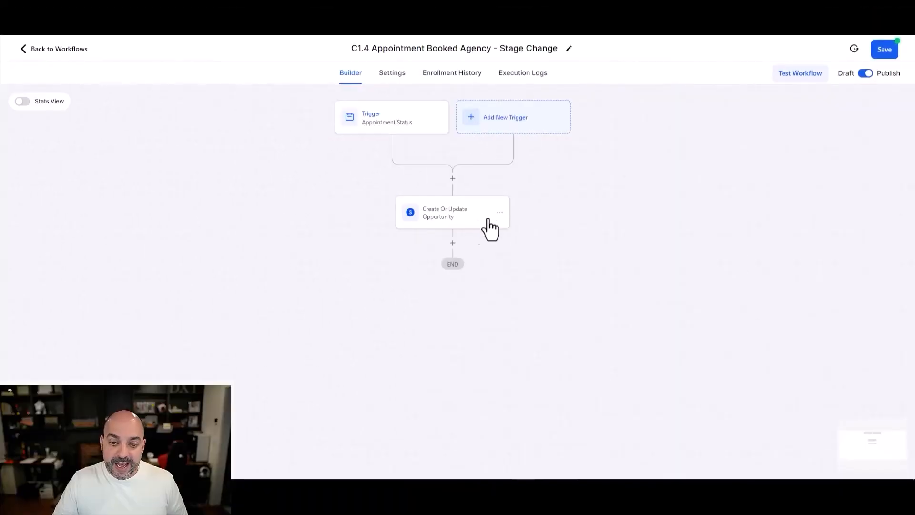
{"action": "left_click", "coordinate": [454, 220]}
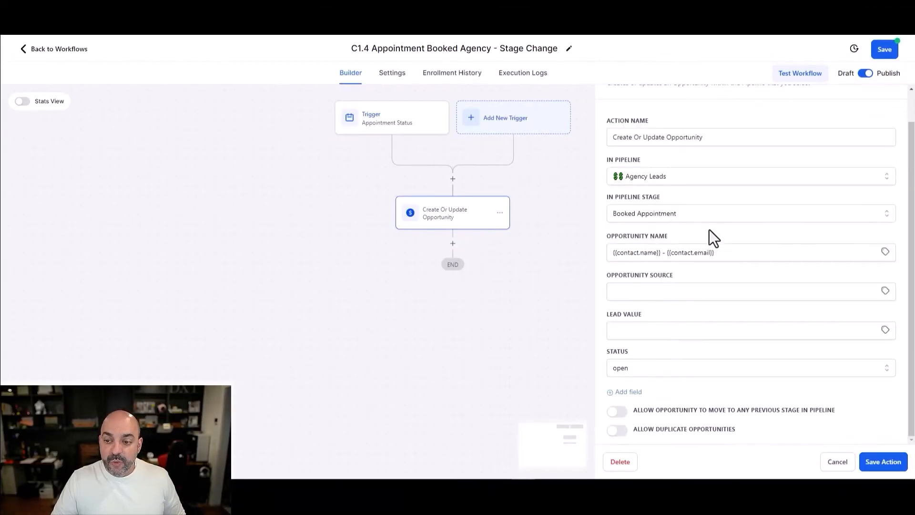
{"action": "scroll", "coordinate": [709, 230], "scroll_direction": "down", "scroll_amount": 1}
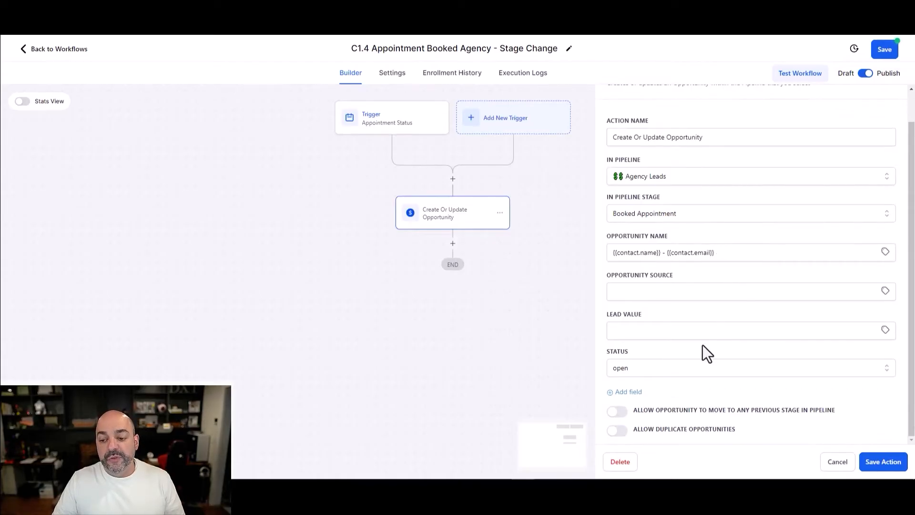
{"action": "left_click", "coordinate": [882, 464]}
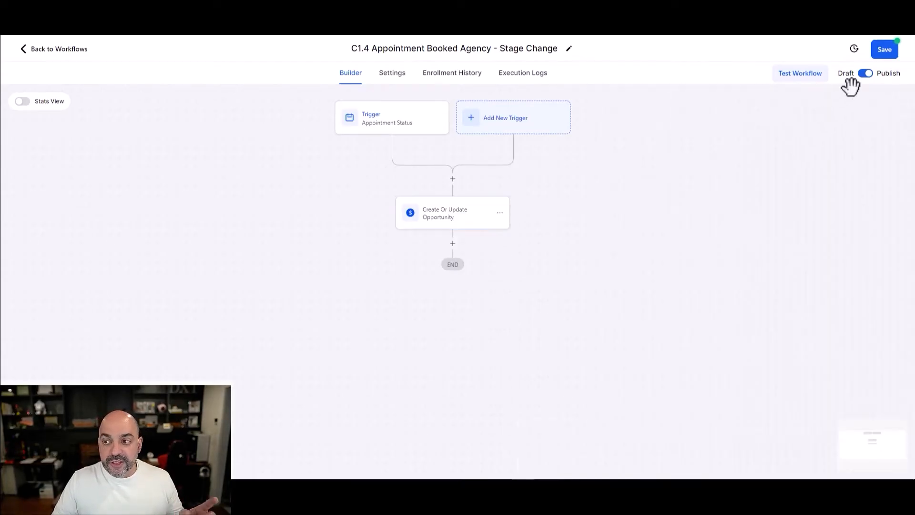
{"action": "left_click", "coordinate": [886, 49]}
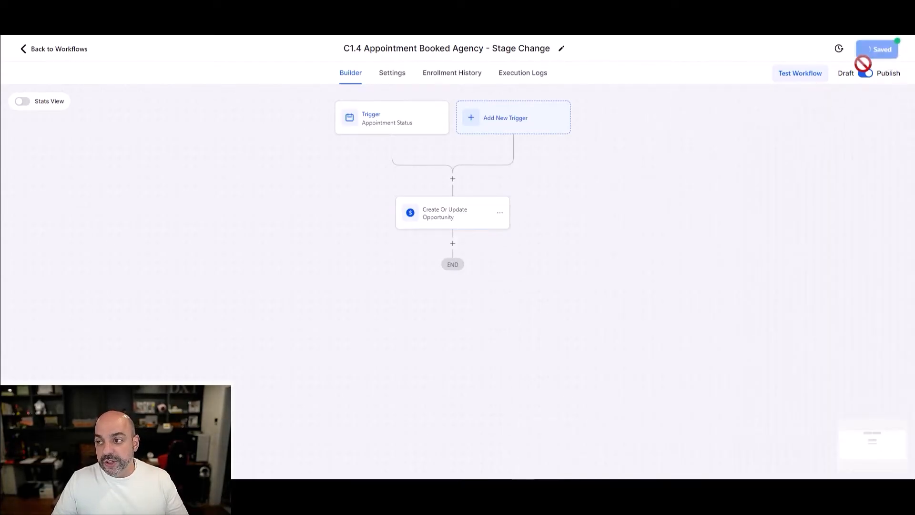
{"action": "left_click", "coordinate": [78, 53]}
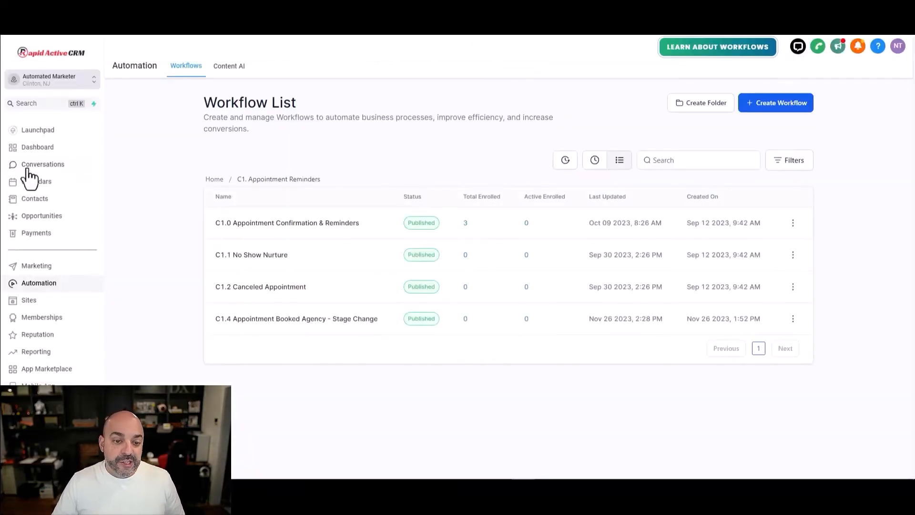
- Open the A01. Invoice Paid - Oppurtunity change workflow in the 06. Agency Services folder
{"action": "left_click", "coordinate": [214, 179]}
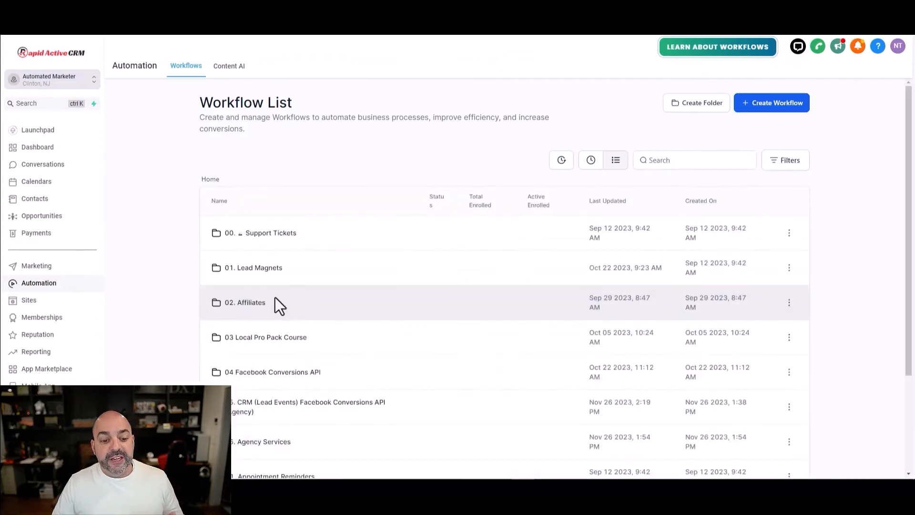
{"action": "scroll", "coordinate": [286, 301], "scroll_direction": "down", "scroll_amount": 3}
{"action": "left_click", "coordinate": [279, 304]}
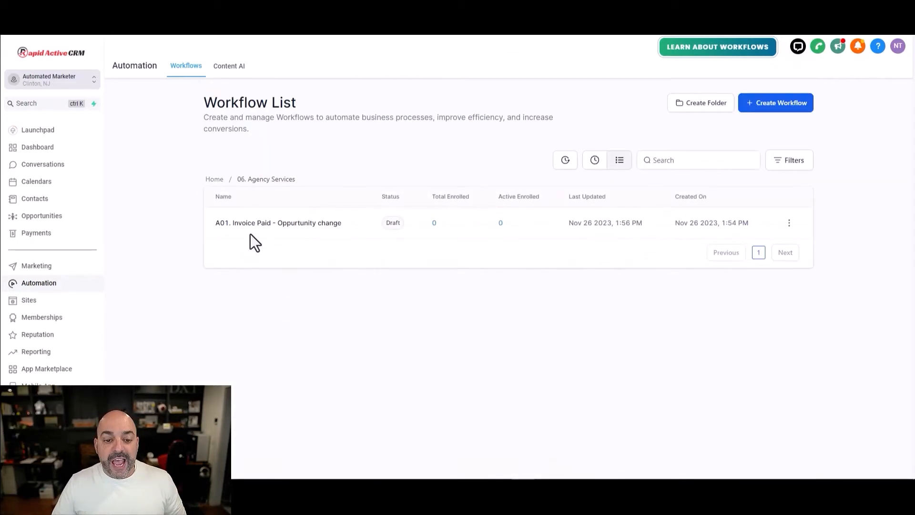
{"action": "left_click", "coordinate": [270, 224]}
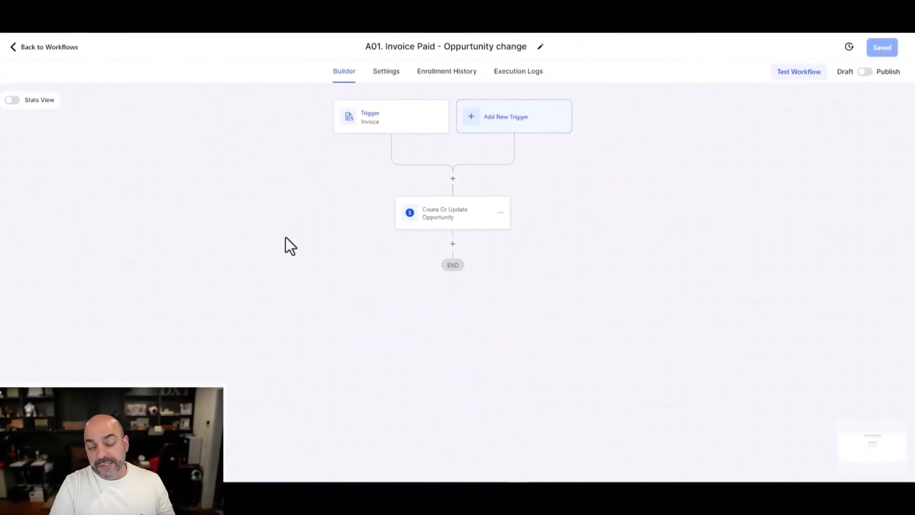
- Re-save the invoice trigger and the opportunity action, then save the whole workflow
{"action": "left_click", "coordinate": [365, 125]}
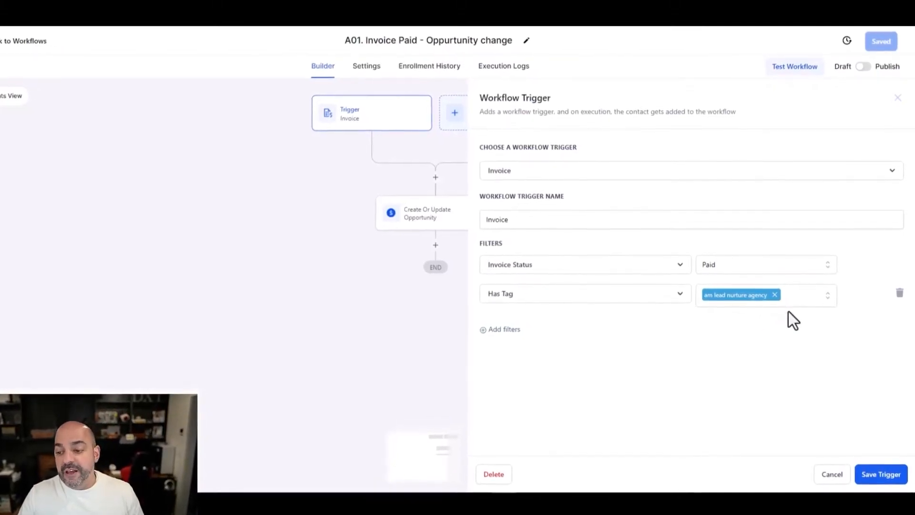
{"action": "left_click", "coordinate": [882, 473]}
{"action": "left_click", "coordinate": [411, 212]}
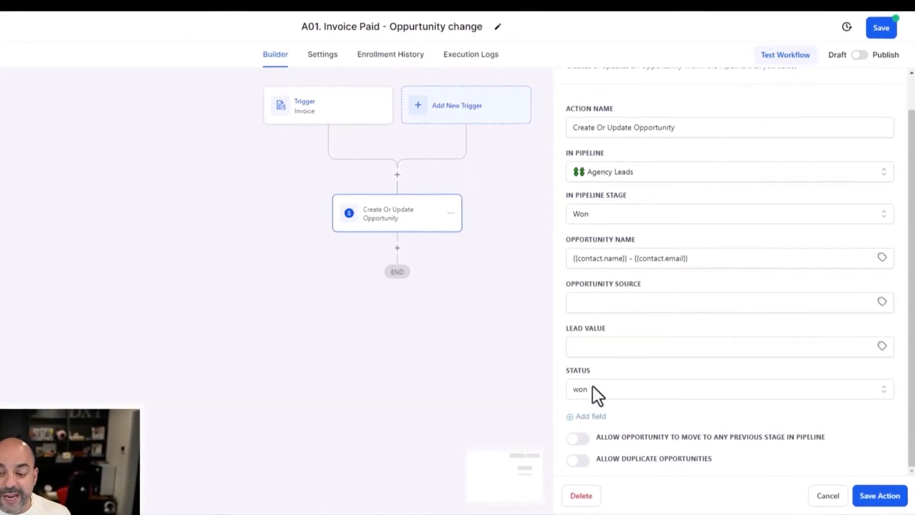
{"action": "left_click", "coordinate": [881, 493]}
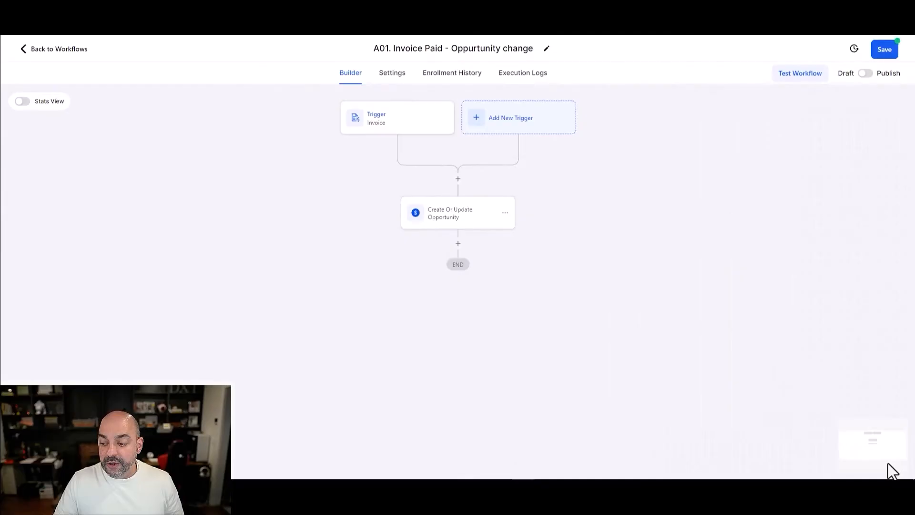
{"action": "left_click", "coordinate": [882, 27]}
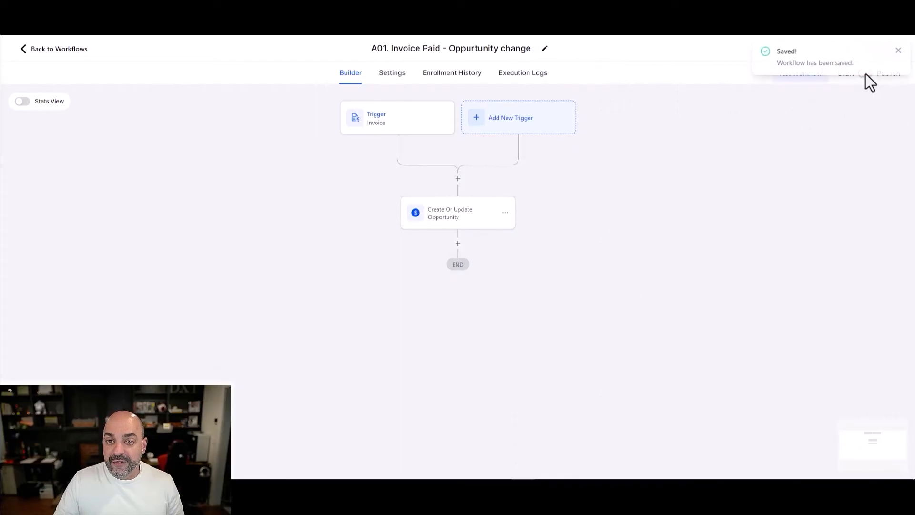
{"action": "left_click", "coordinate": [53, 49]}
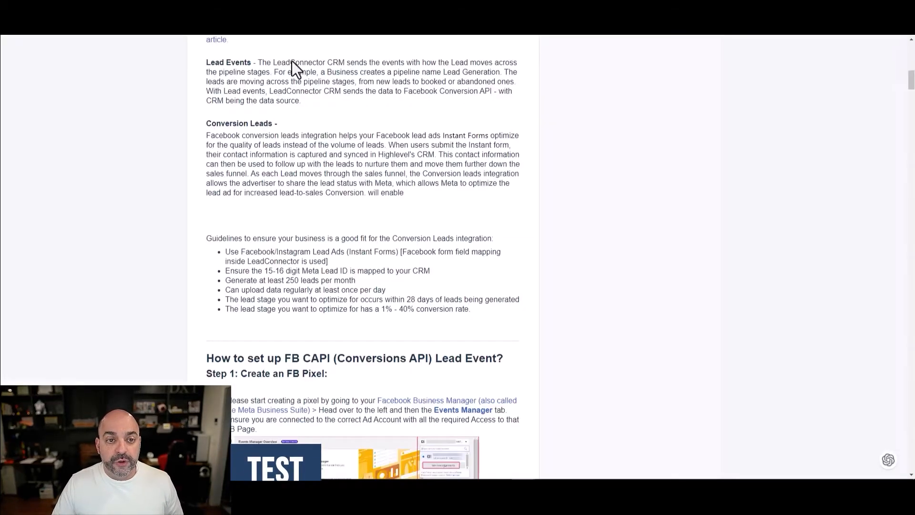
- Follow the Lead Ads Test Tool link in step 10 of the help article
{"action": "scroll", "coordinate": [378, 204], "scroll_direction": "up", "scroll_amount": 10}
{"action": "scroll", "coordinate": [384, 229], "scroll_direction": "down", "scroll_amount": 4}
{"action": "scroll", "coordinate": [385, 248], "scroll_direction": "down", "scroll_amount": 4}
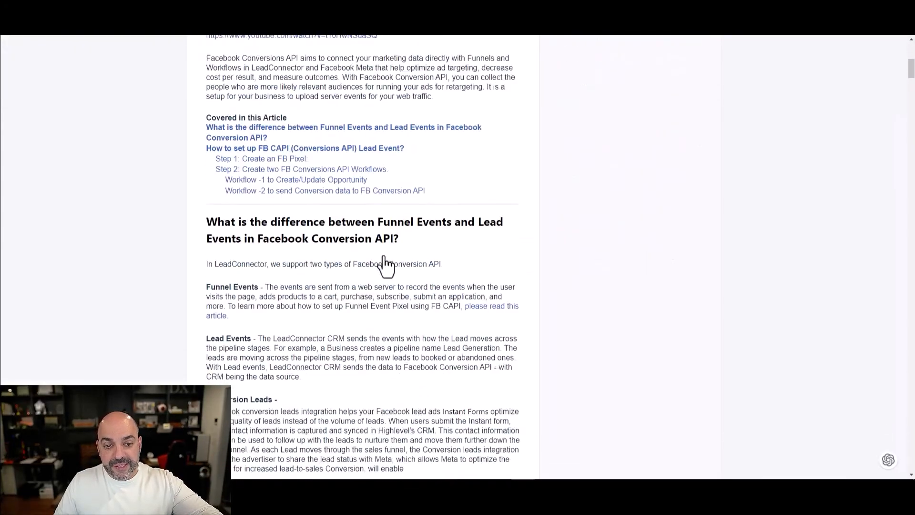
{"action": "scroll", "coordinate": [410, 243], "scroll_direction": "up", "scroll_amount": 7}
{"action": "scroll", "coordinate": [419, 258], "scroll_direction": "down", "scroll_amount": 2}
{"action": "scroll", "coordinate": [429, 260], "scroll_direction": "down", "scroll_amount": 20}
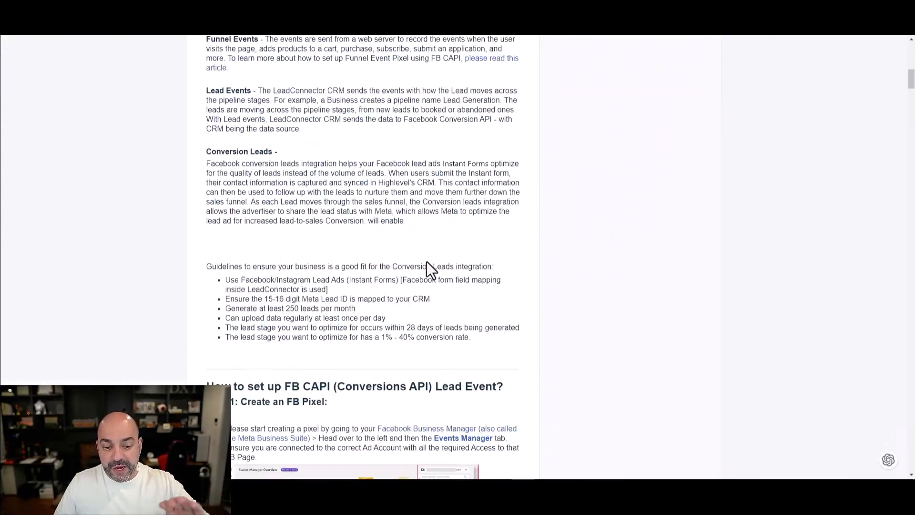
{"action": "scroll", "coordinate": [443, 267], "scroll_direction": "down", "scroll_amount": 20}
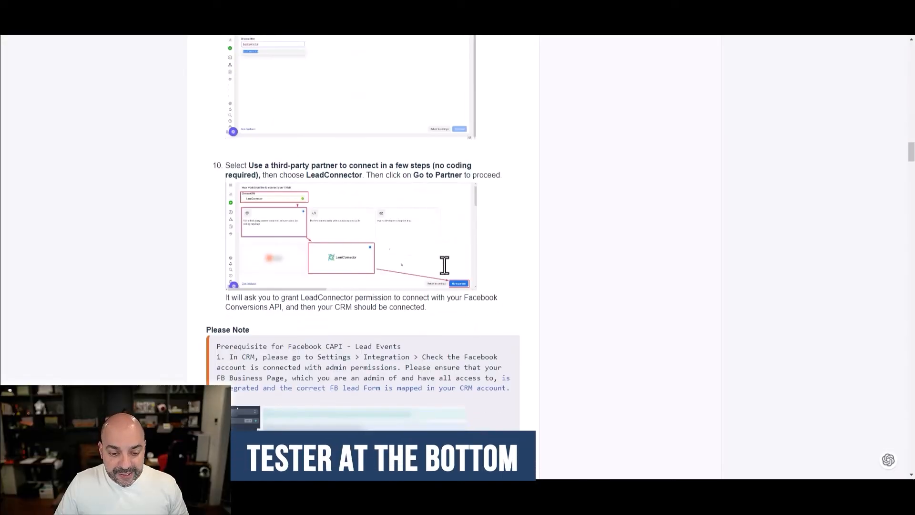
{"action": "scroll", "coordinate": [453, 286], "scroll_direction": "down", "scroll_amount": 15}
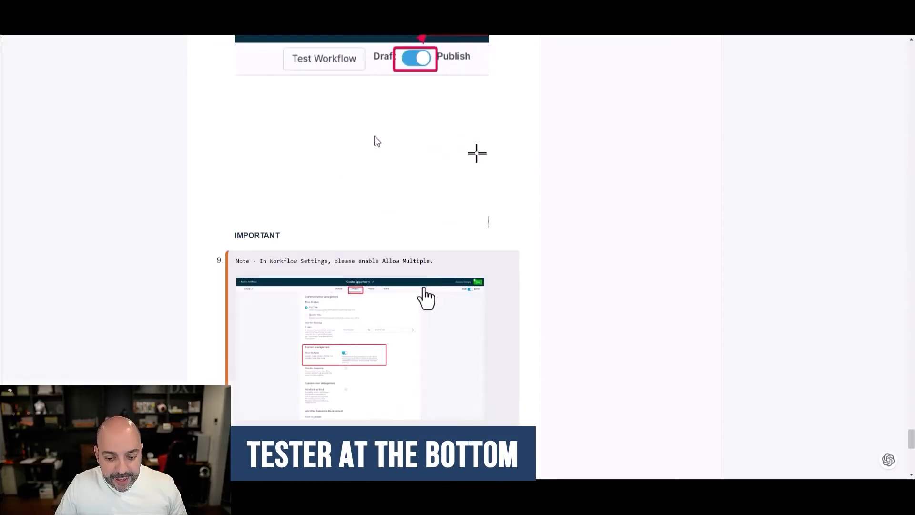
{"action": "left_click", "coordinate": [376, 290]}
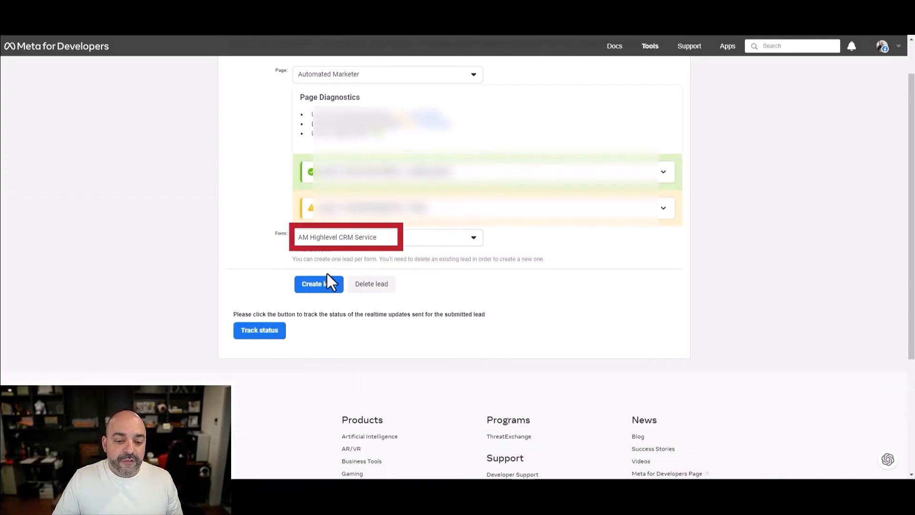
- Track the realtime status of the test lead for the AM Highlevel CRM Service form
{"action": "left_click", "coordinate": [262, 333]}
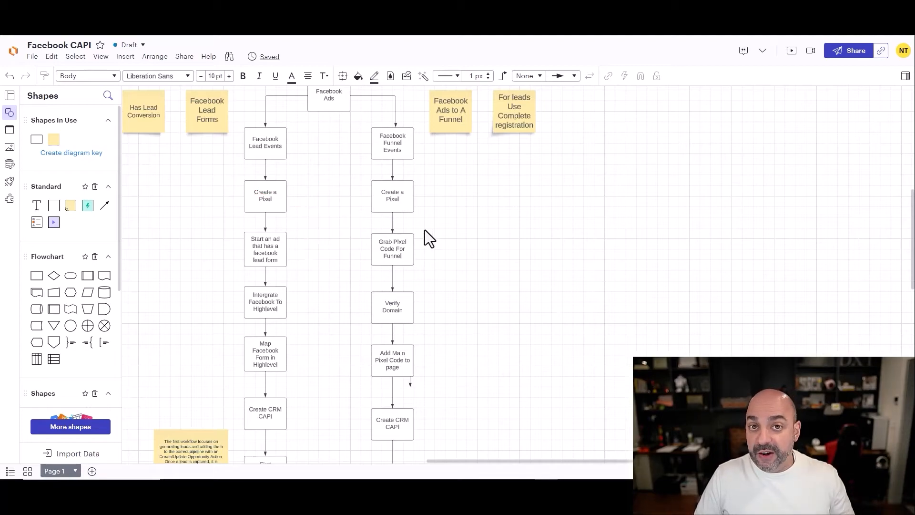
{"action": "scroll", "coordinate": [428, 228], "scroll_direction": "down", "scroll_amount": 3}
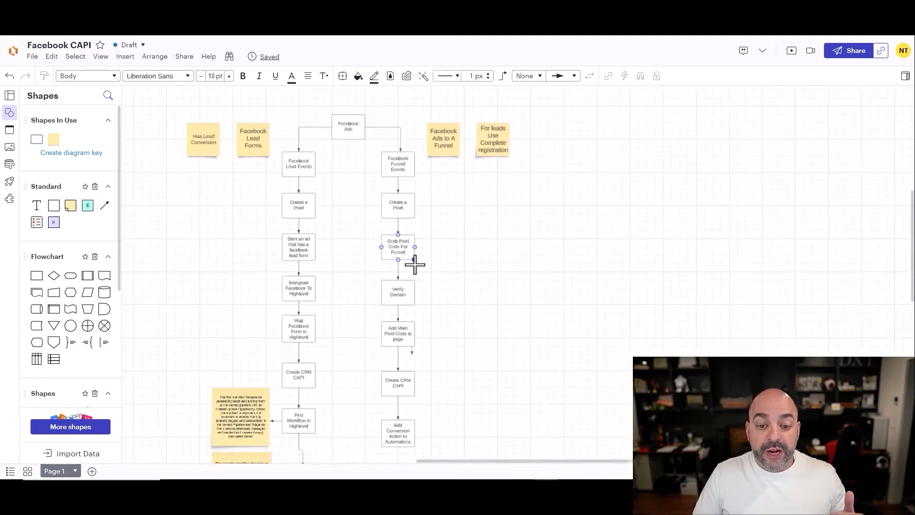
{"action": "scroll", "coordinate": [408, 293], "scroll_direction": "up", "scroll_amount": 3}
{"action": "scroll", "coordinate": [408, 293], "scroll_direction": "up", "scroll_amount": 2}
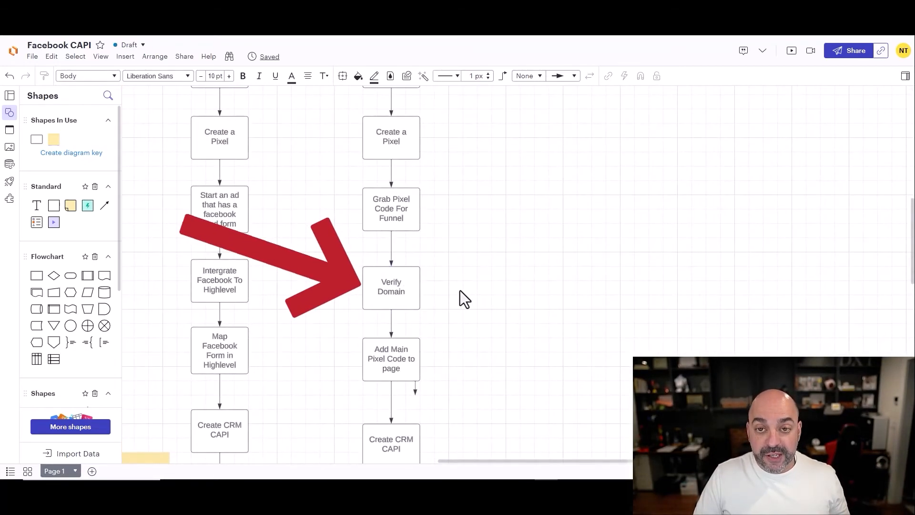
{"action": "left_click_drag", "start_coordinate": [474, 313], "coordinate": [498, 150]}
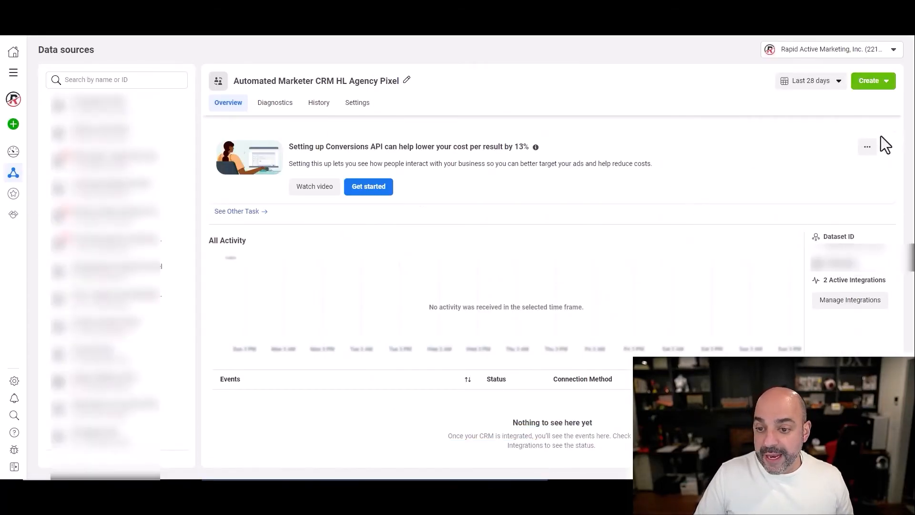
- Choose to add the browser pixel to another website by installing its code manually
{"action": "left_click", "coordinate": [862, 303]}
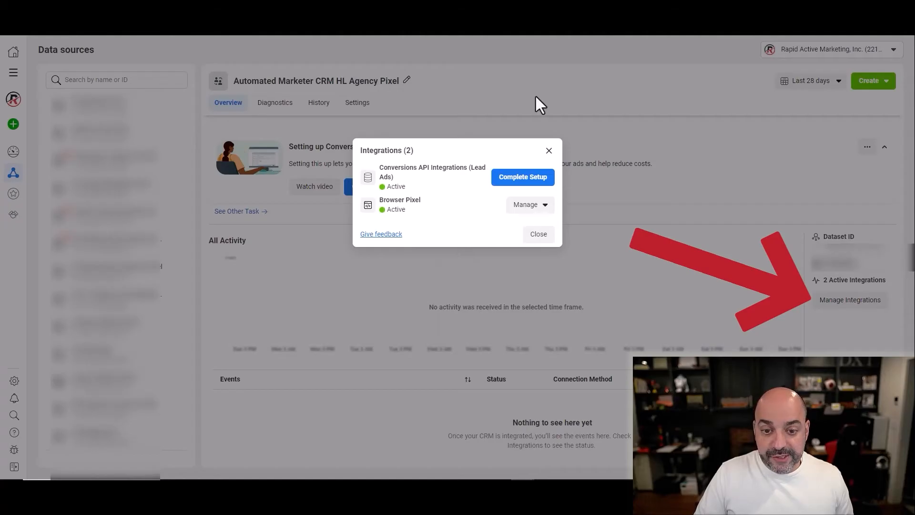
{"action": "left_click", "coordinate": [528, 205]}
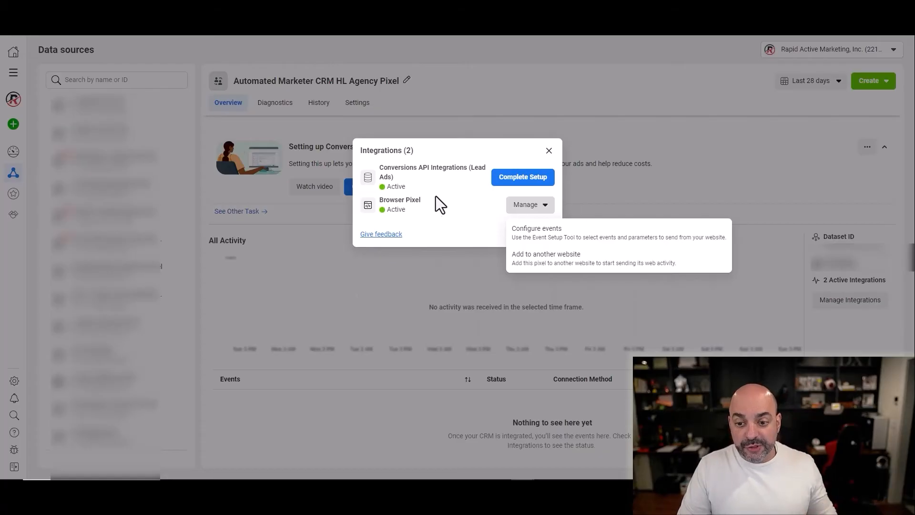
{"action": "left_click", "coordinate": [593, 259]}
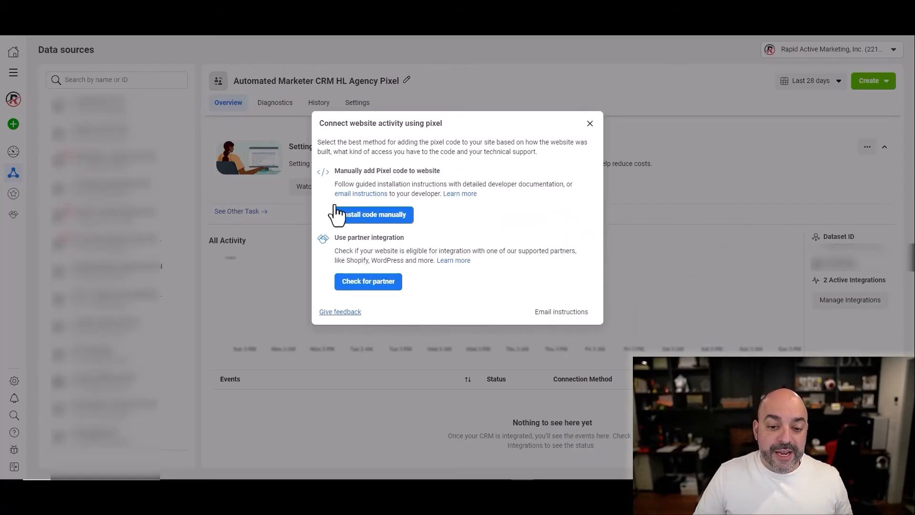
{"action": "left_click", "coordinate": [387, 219]}
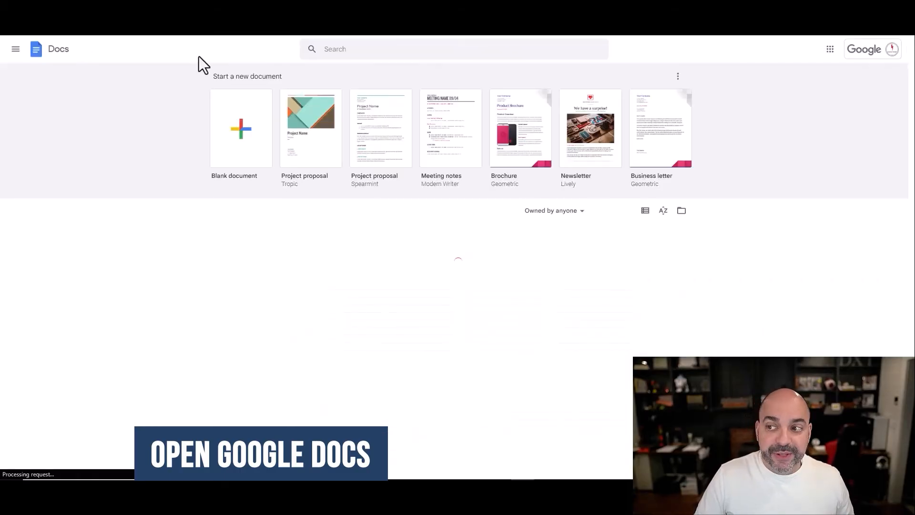
- Create a blank Google Doc titled 'facebook pixel and covnersion action' containing the pasted Meta Pixel code
{"action": "left_click", "coordinate": [239, 138]}
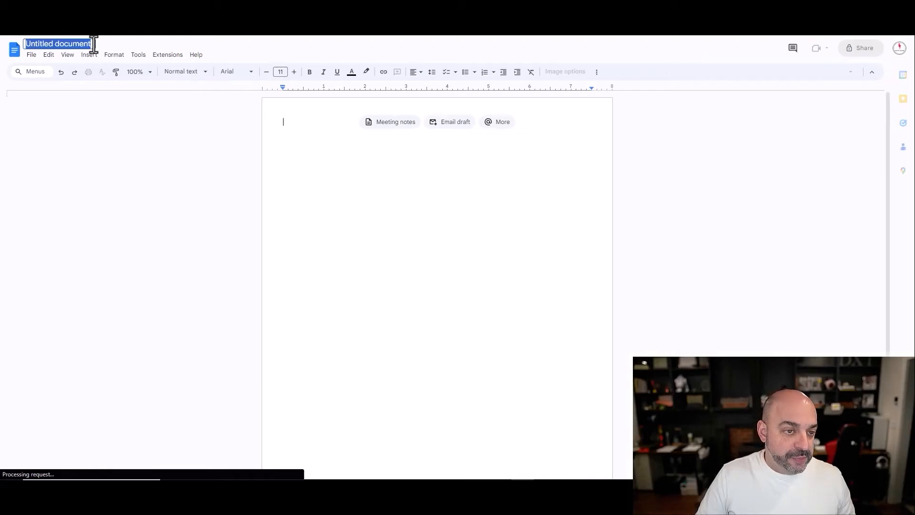
{"action": "type", "text": "facebook pixel and covnersion action"}
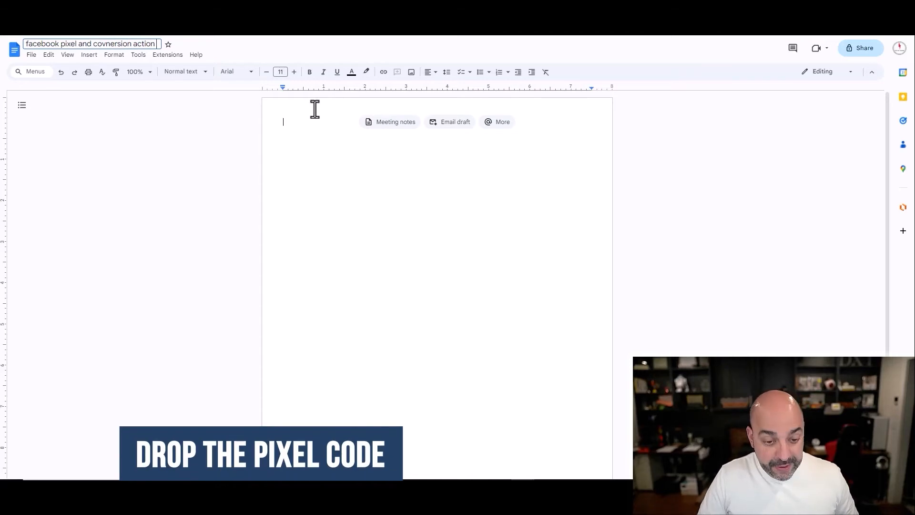
{"action": "key", "text": "ctrl+v"}
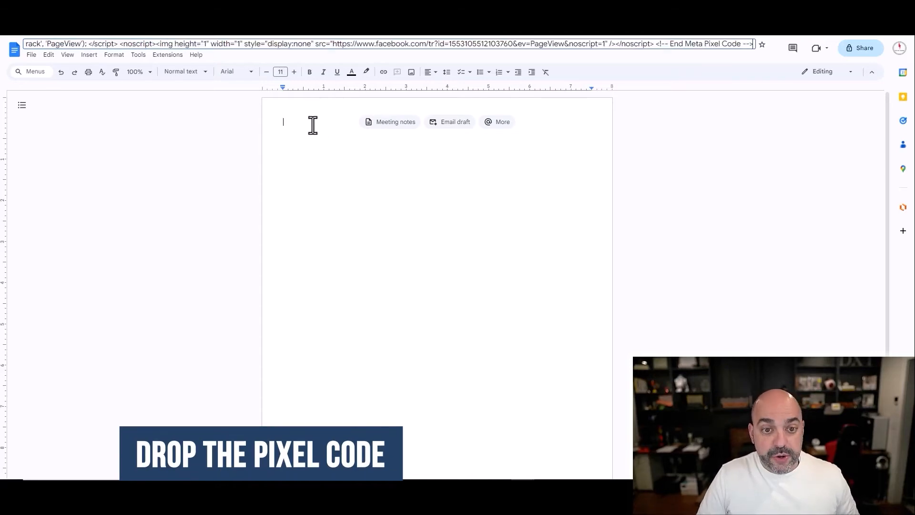
{"action": "key", "text": "ctrl+z"}
{"action": "double_click", "coordinate": [292, 123]}
{"action": "key", "text": "ctrl+v"}
{"action": "left_click_drag", "start_coordinate": [366, 259], "coordinate": [274, 122]}
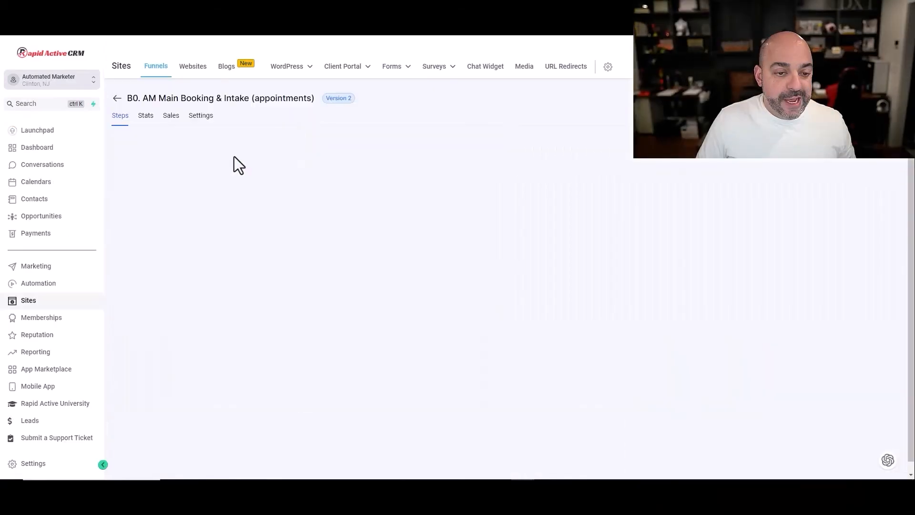
- Paste the Meta Pixel code into the B0. AM Main Booking & Intake funnel's head tracking code and save
{"action": "left_click", "coordinate": [200, 117]}
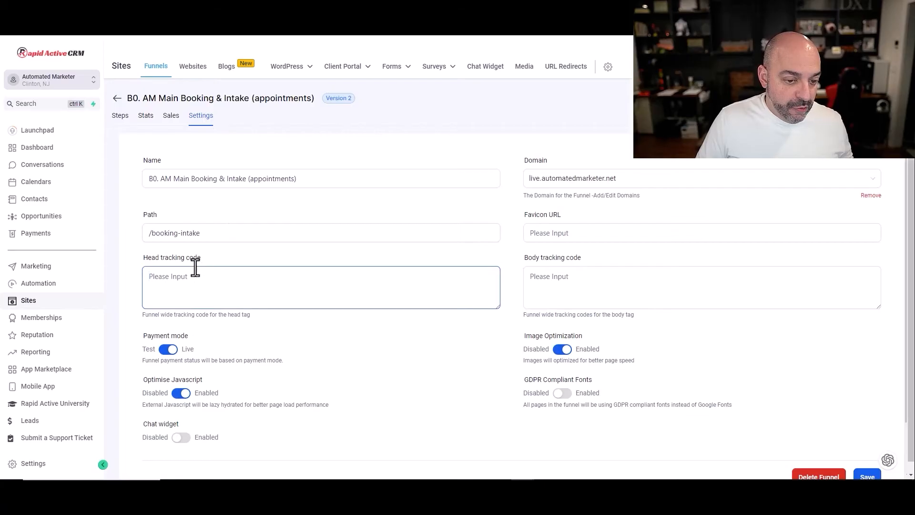
{"action": "left_click_drag", "start_coordinate": [497, 308], "coordinate": [482, 437]}
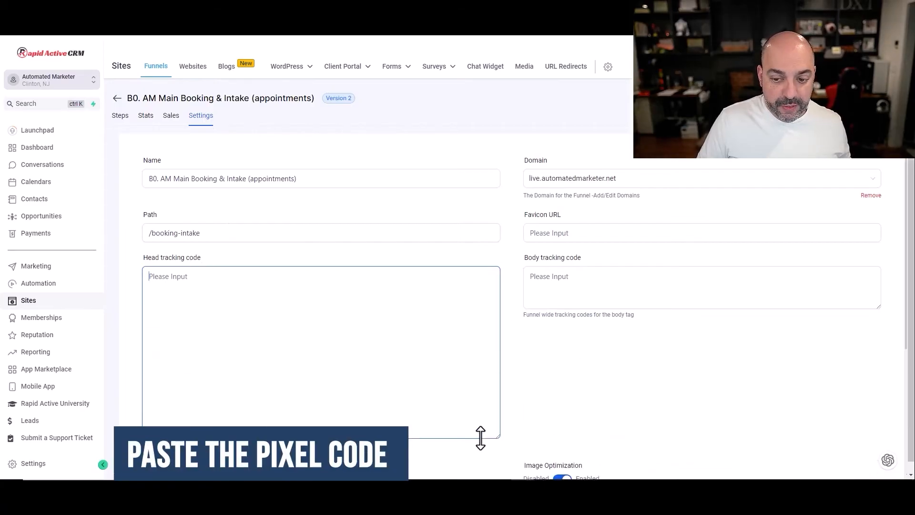
{"action": "key", "text": "ctrl+v"}
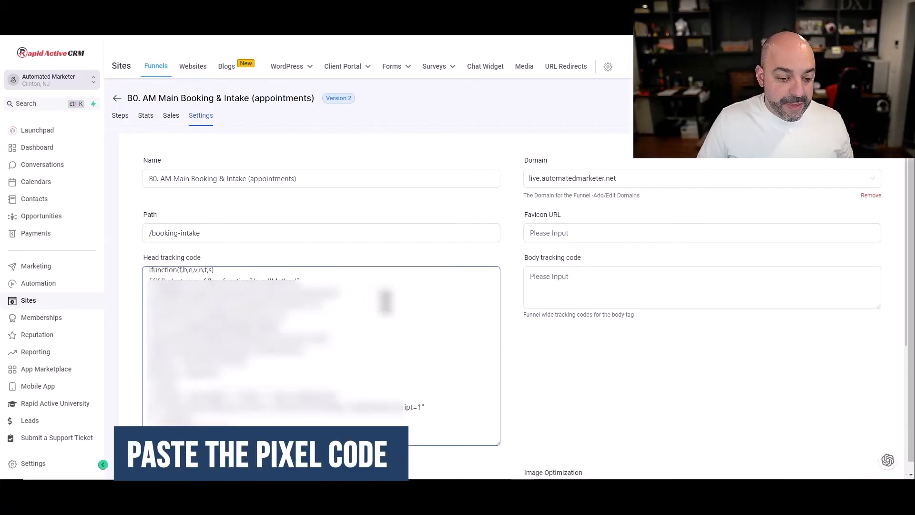
{"action": "scroll", "coordinate": [602, 376], "scroll_direction": "down", "scroll_amount": 4}
{"action": "left_click", "coordinate": [866, 420]}
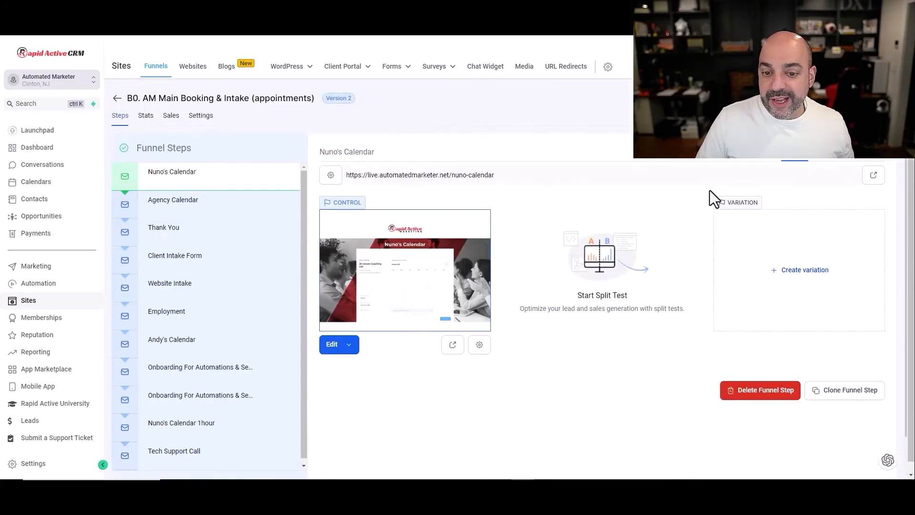
{"action": "left_click", "coordinate": [874, 175]}
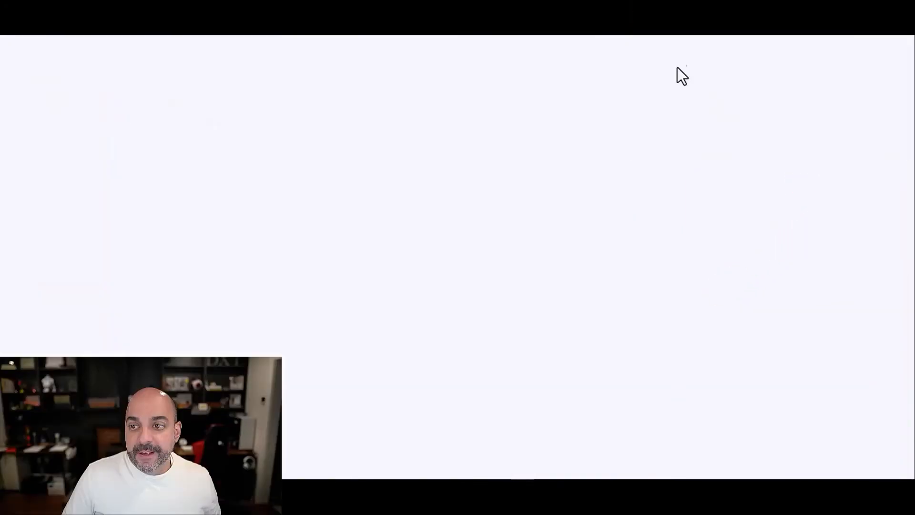
- Verify the pixel with Pixel Helper, confirm automatic advanced matching, and go to the pixel overview
{"action": "left_click", "coordinate": [752, 10]}
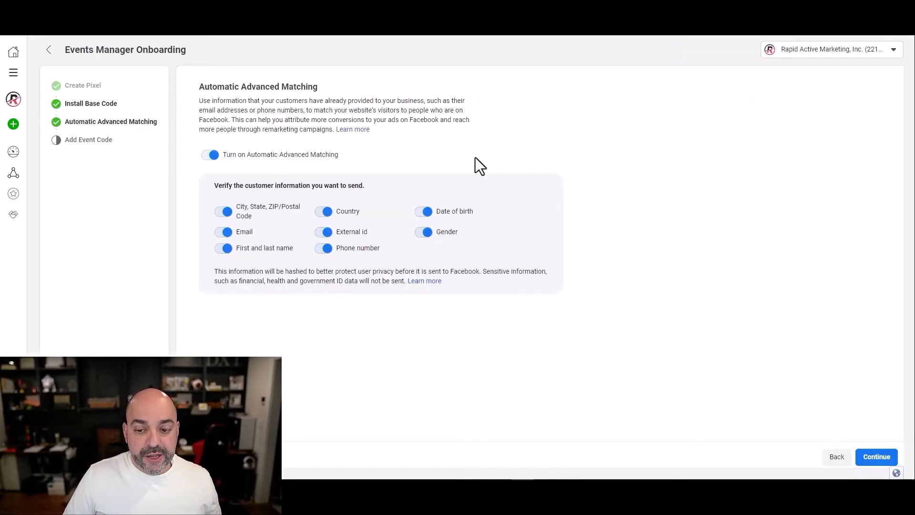
{"action": "left_click", "coordinate": [877, 457]}
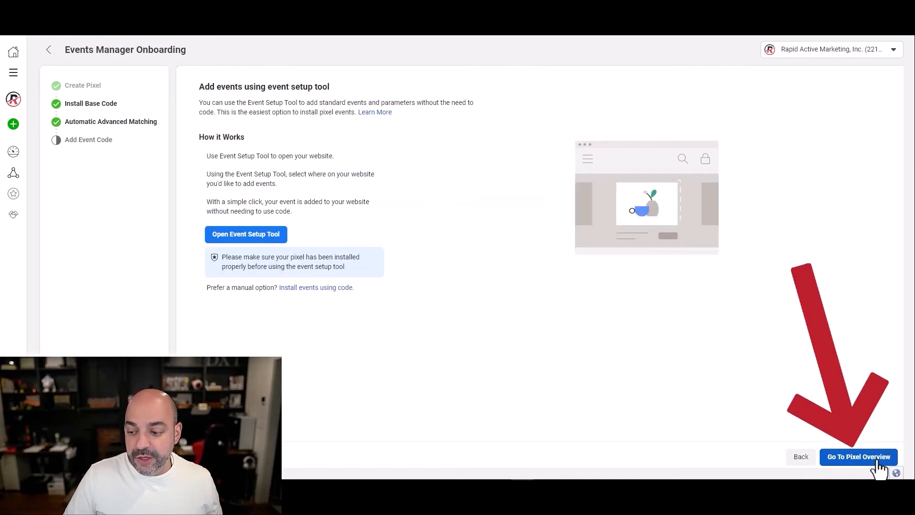
{"action": "left_click", "coordinate": [878, 458]}
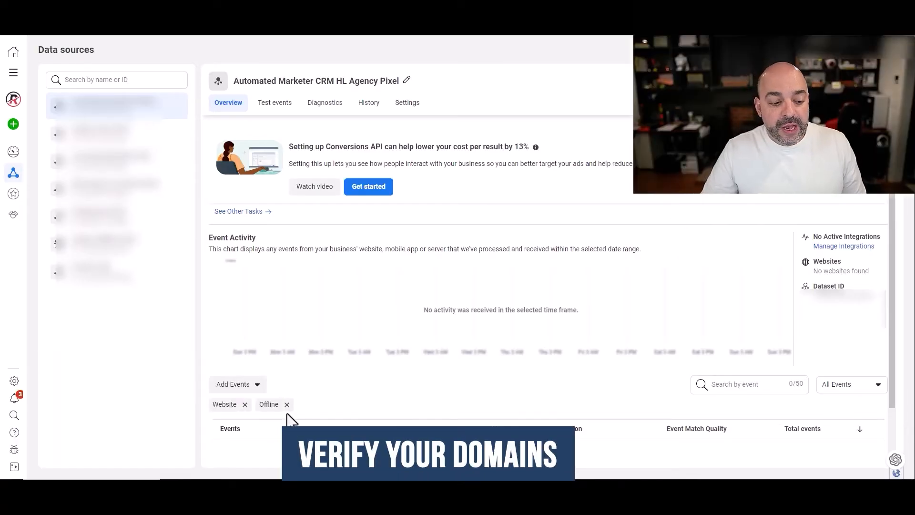
- Expand Data Sources in Business Settings to reveal the Pixels and Datasets entries
{"action": "mouse_move", "coordinate": [14, 388]}
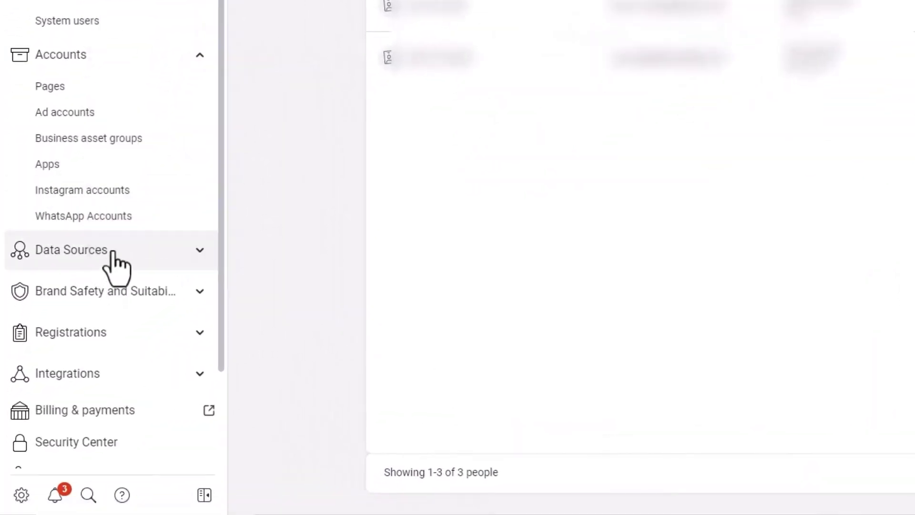
{"action": "left_click", "coordinate": [72, 315]}
{"action": "scroll", "coordinate": [114, 262], "scroll_direction": "down", "scroll_amount": 3}
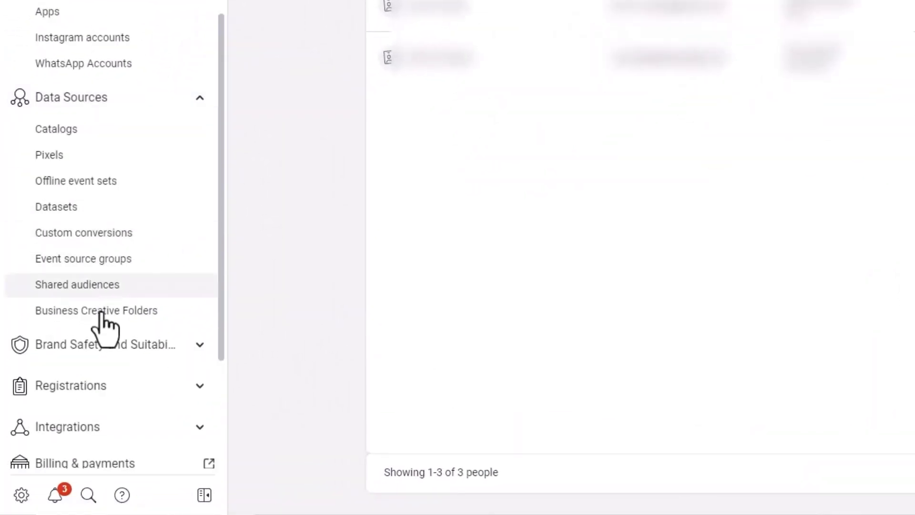
- Browse the business domains under Brand Safety and Suitability, then start and cancel adding a new domain
{"action": "left_click", "coordinate": [115, 342]}
{"action": "left_click", "coordinate": [91, 377]}
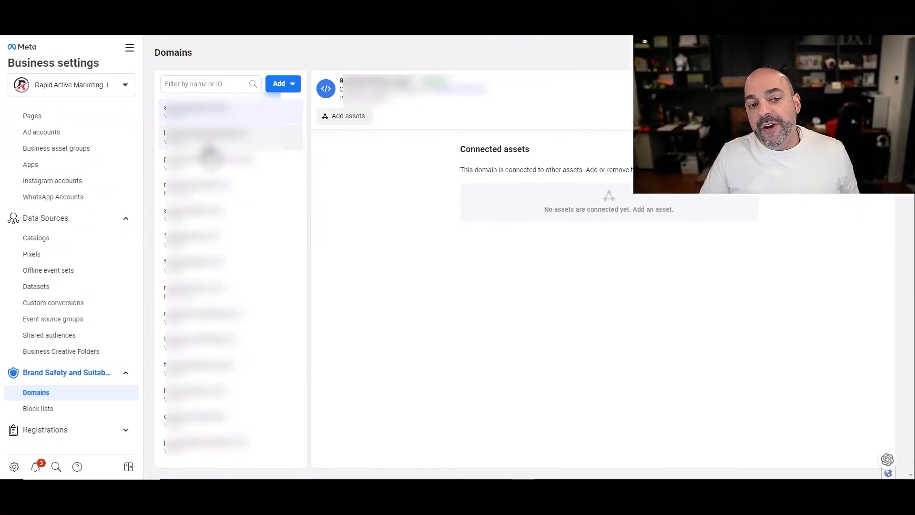
{"action": "left_click", "coordinate": [210, 140]}
{"action": "left_click", "coordinate": [277, 107]}
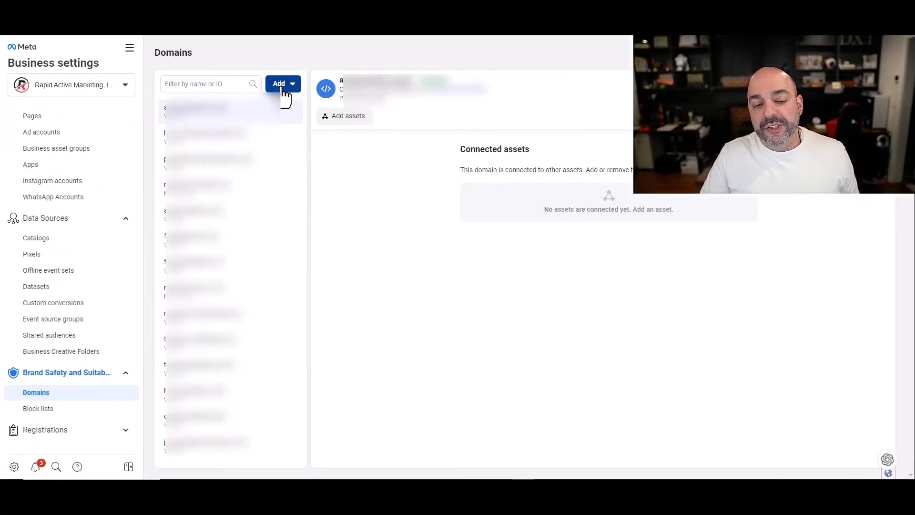
{"action": "left_click", "coordinate": [283, 89]}
{"action": "left_click", "coordinate": [321, 142]}
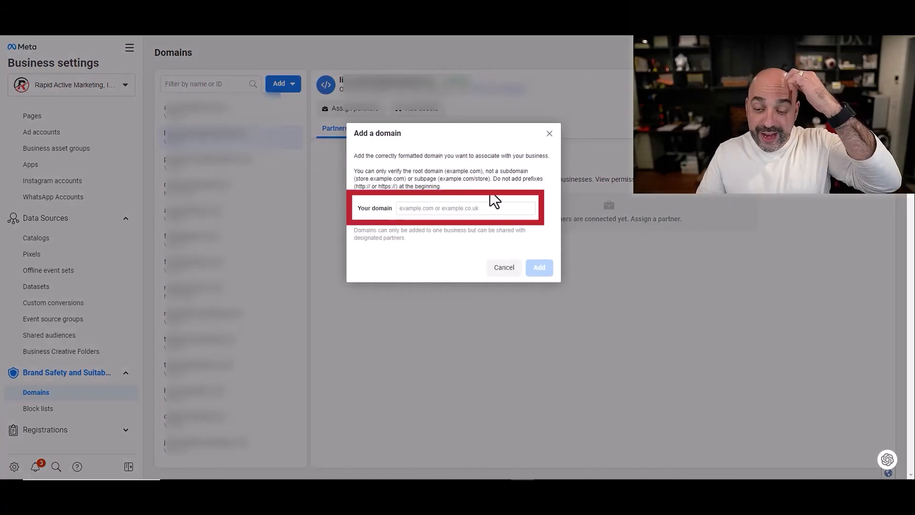
{"action": "left_click", "coordinate": [550, 134]}
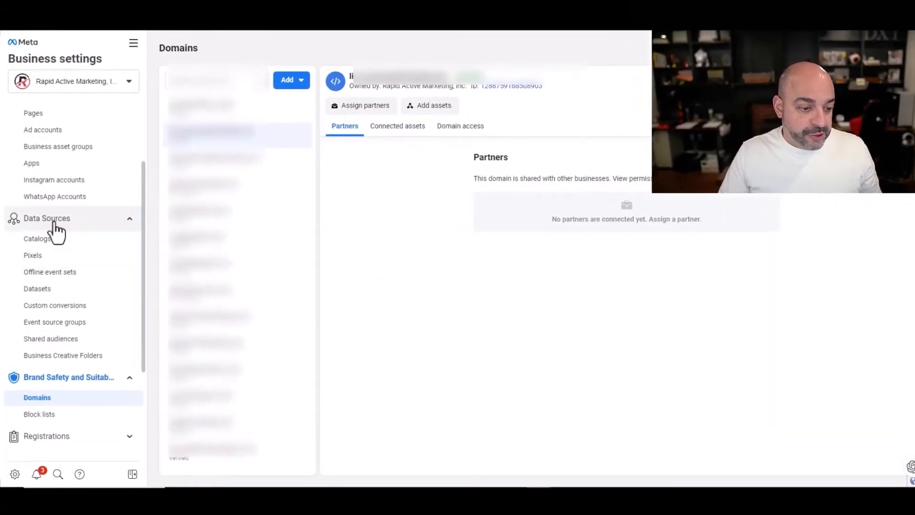
- Open the Automated Marketer CRM HL Agency Pixel dataset from Data Sources > Datasets
{"action": "left_click", "coordinate": [57, 256]}
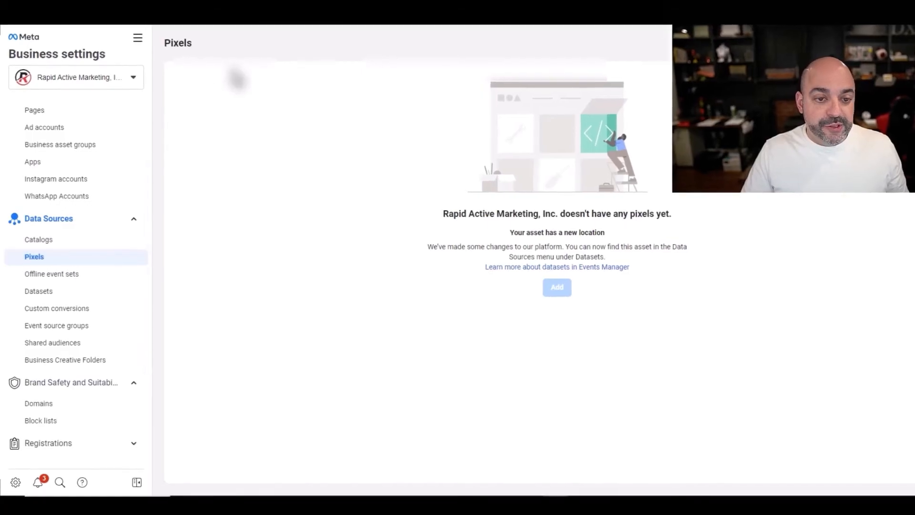
{"action": "left_click", "coordinate": [72, 291]}
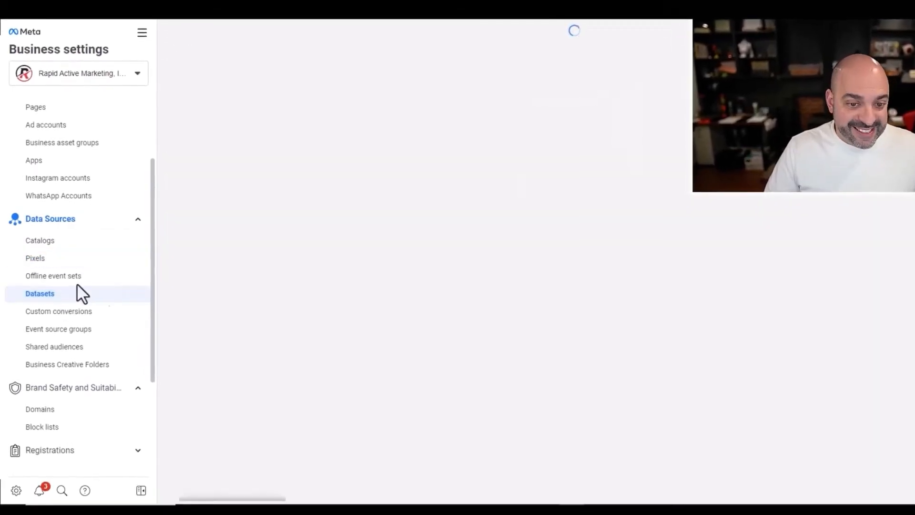
{"action": "left_click", "coordinate": [253, 182]}
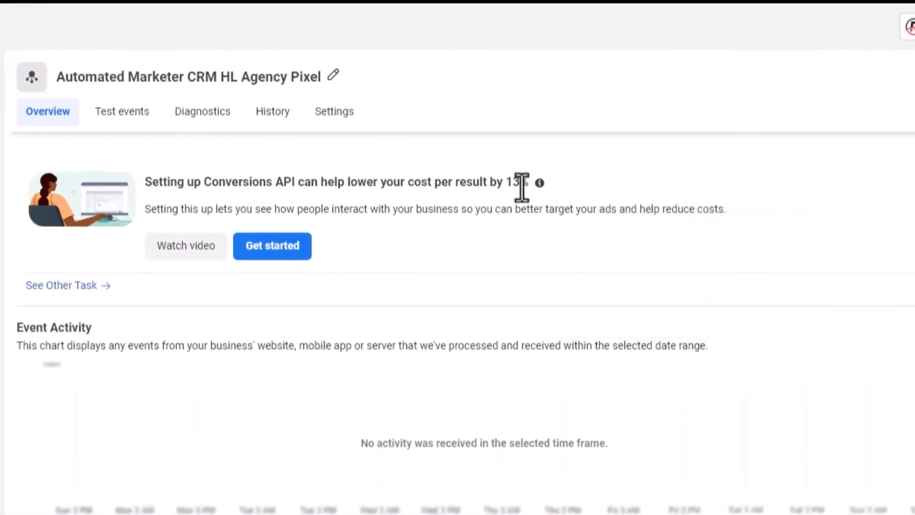
- Start a manual Conversions API setup and advance past the overview to event selection
{"action": "left_click", "coordinate": [271, 248]}
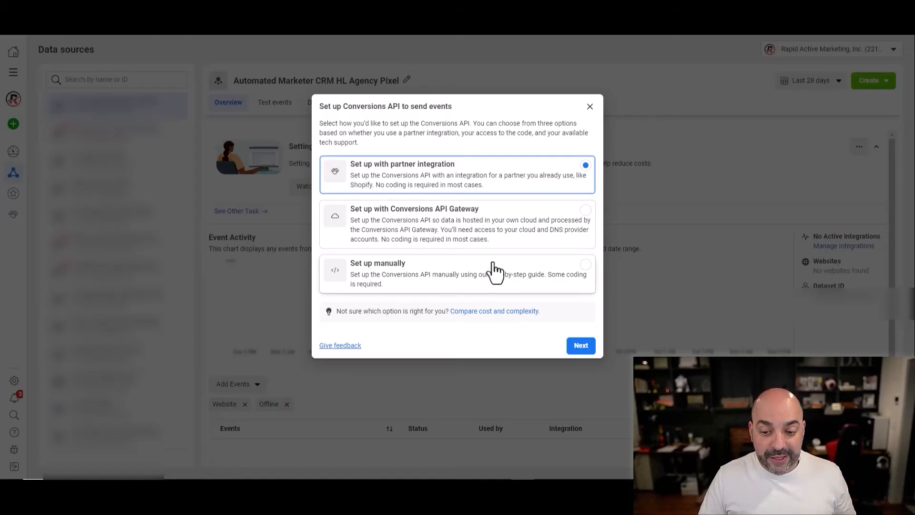
{"action": "left_click", "coordinate": [505, 274]}
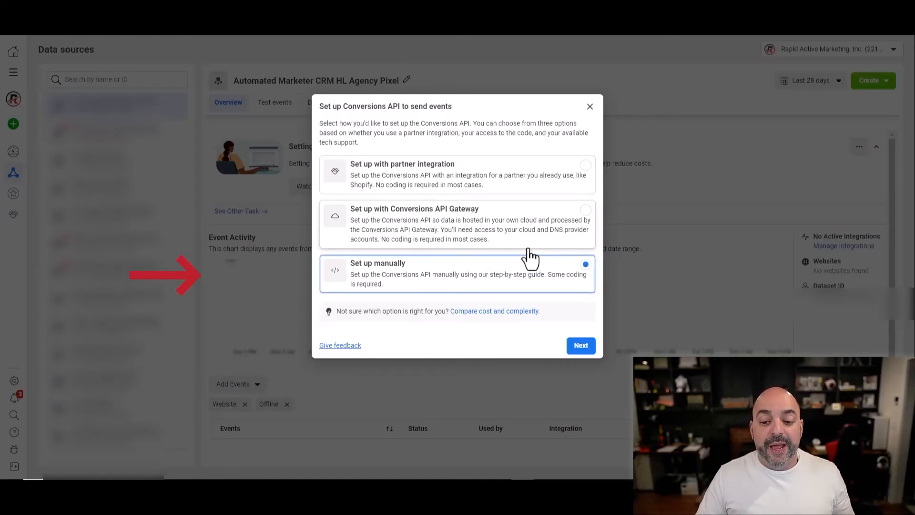
{"action": "left_click", "coordinate": [582, 347]}
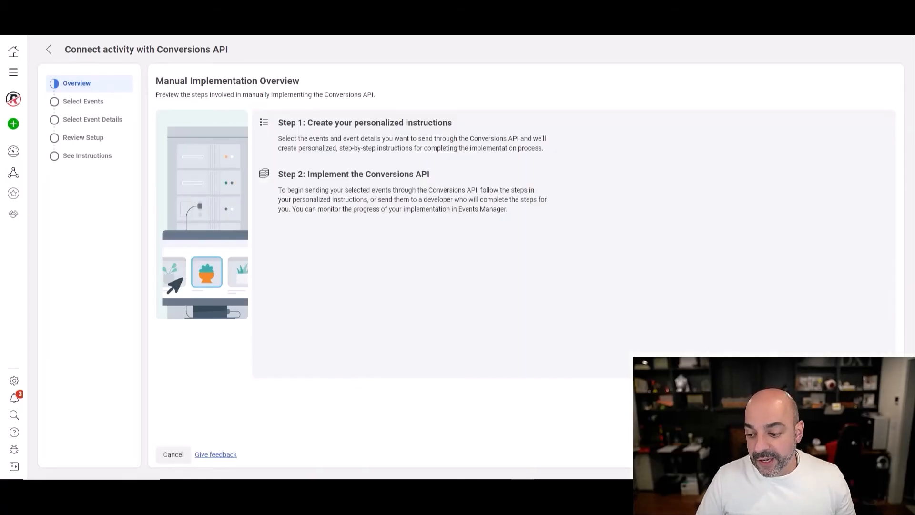
{"action": "left_click", "coordinate": [882, 454]}
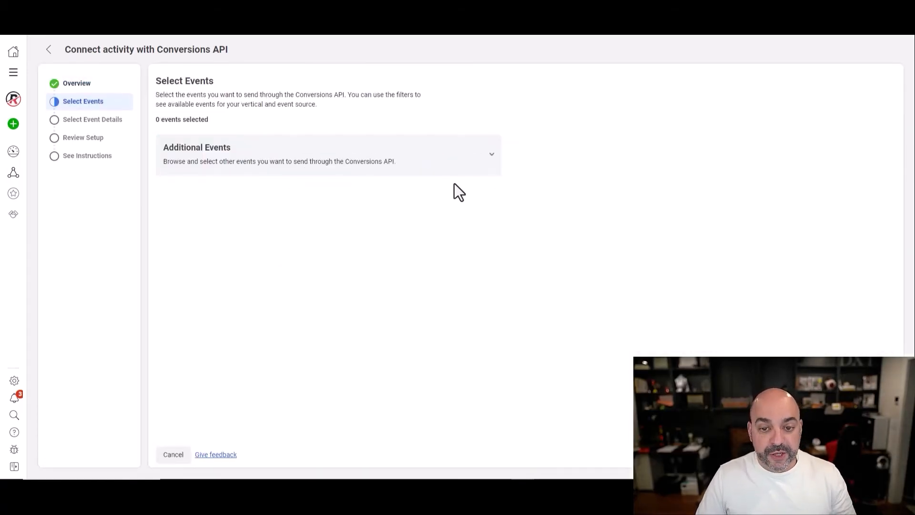
- Expand Additional Events and scroll through the available event list
{"action": "left_click", "coordinate": [459, 171]}
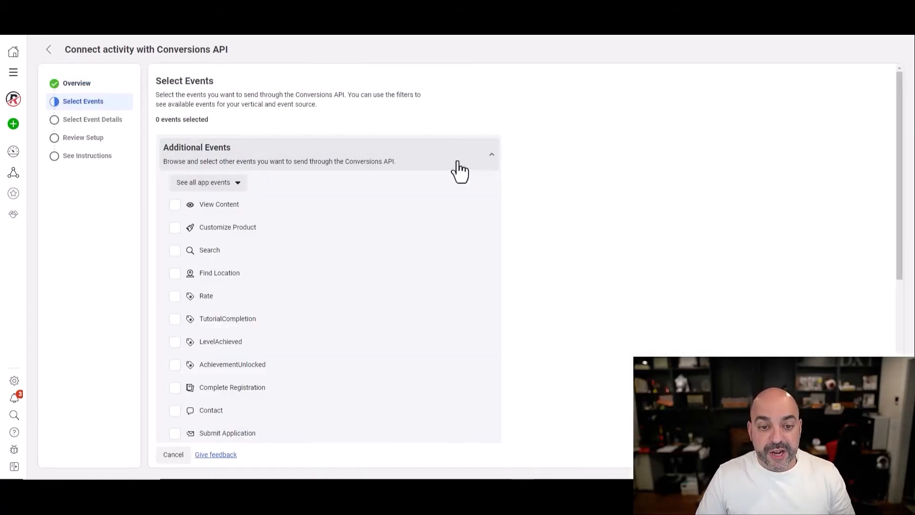
{"action": "left_click", "coordinate": [224, 186]}
{"action": "left_click", "coordinate": [662, 153]}
{"action": "scroll", "coordinate": [488, 180], "scroll_direction": "down", "scroll_amount": 2}
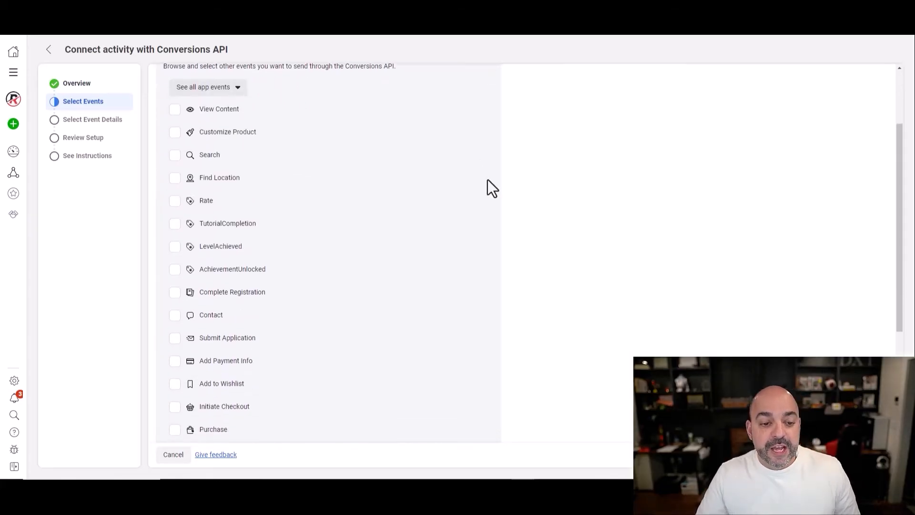
{"action": "scroll", "coordinate": [423, 215], "scroll_direction": "down", "scroll_amount": 2}
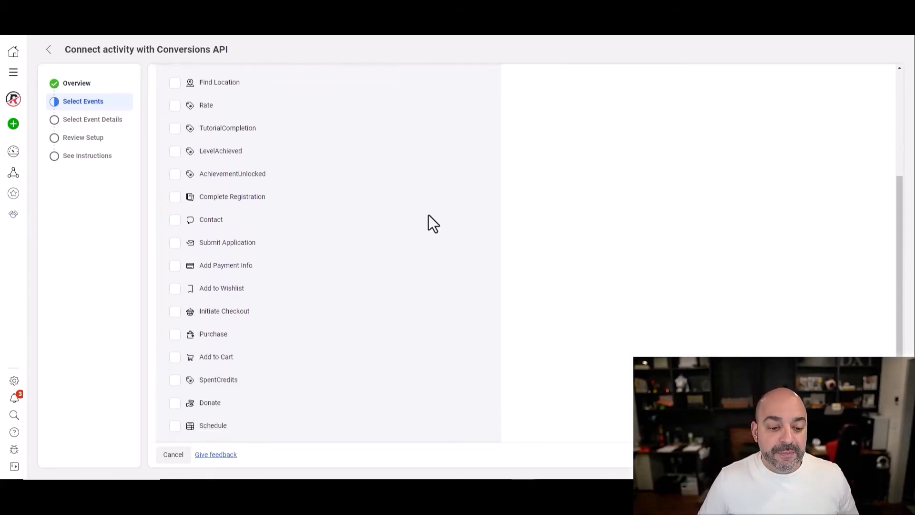
{"action": "scroll", "coordinate": [419, 209], "scroll_direction": "down", "scroll_amount": 2}
{"action": "scroll", "coordinate": [394, 198], "scroll_direction": "up", "scroll_amount": 5}
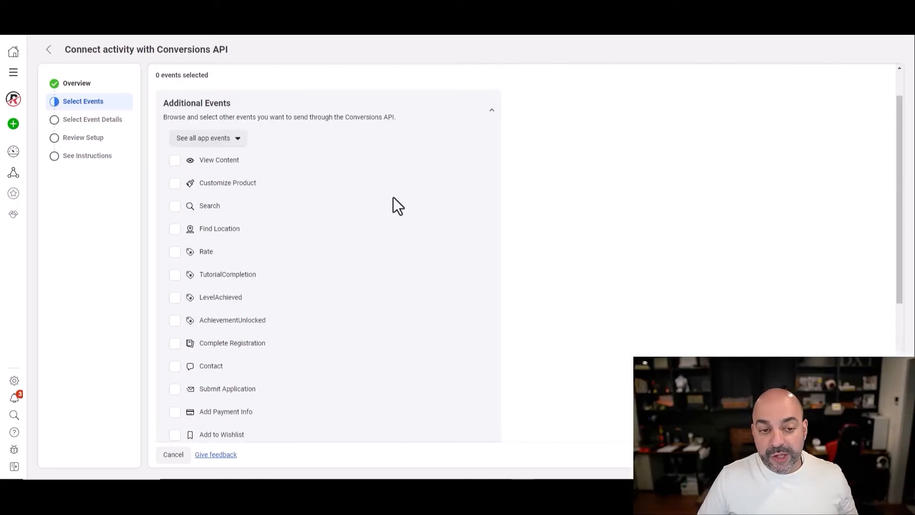
- Select the View Content, Submit Application and Initiate Checkout events
{"action": "left_click", "coordinate": [175, 162]}
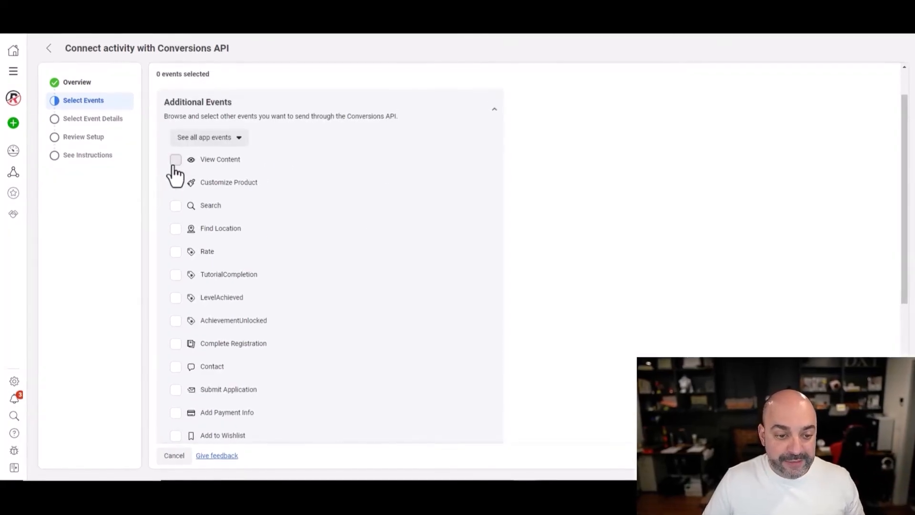
{"action": "scroll", "coordinate": [205, 236], "scroll_direction": "down", "scroll_amount": 2}
{"action": "scroll", "coordinate": [187, 231], "scroll_direction": "down", "scroll_amount": 1}
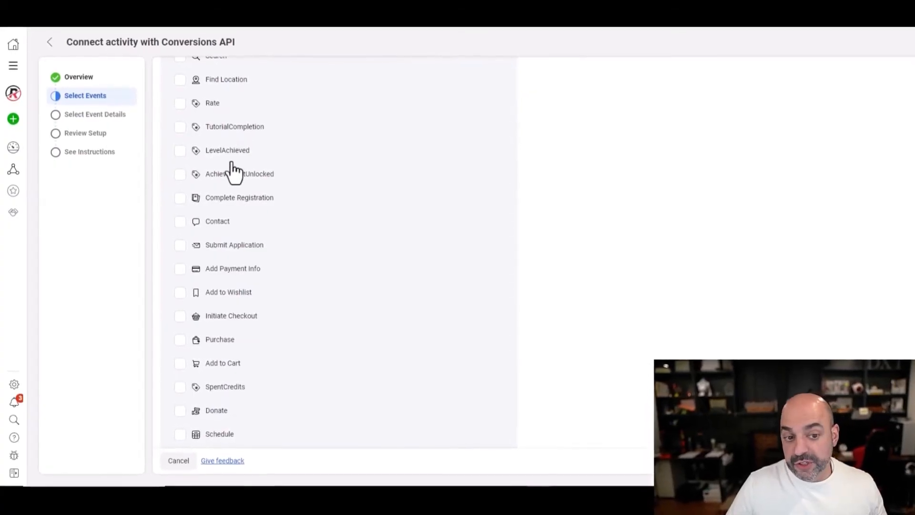
{"action": "left_click", "coordinate": [182, 240]}
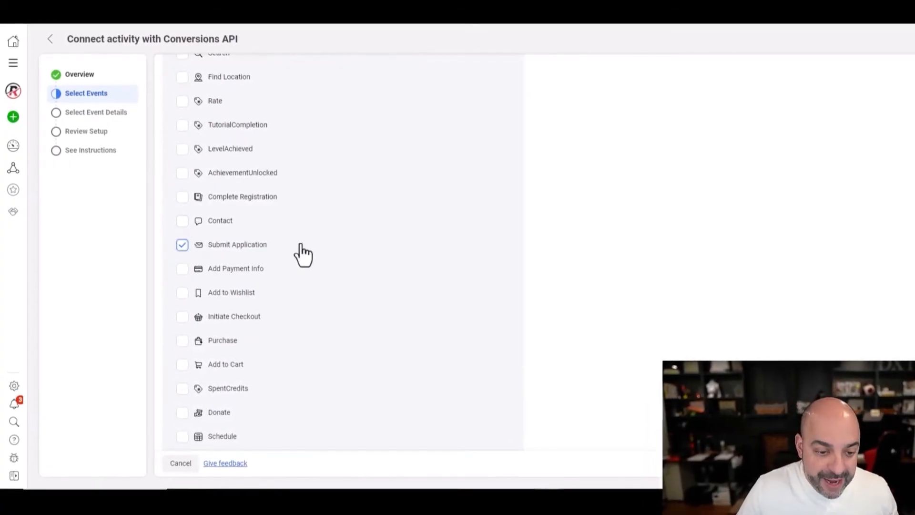
{"action": "scroll", "coordinate": [317, 255], "scroll_direction": "down", "scroll_amount": 2}
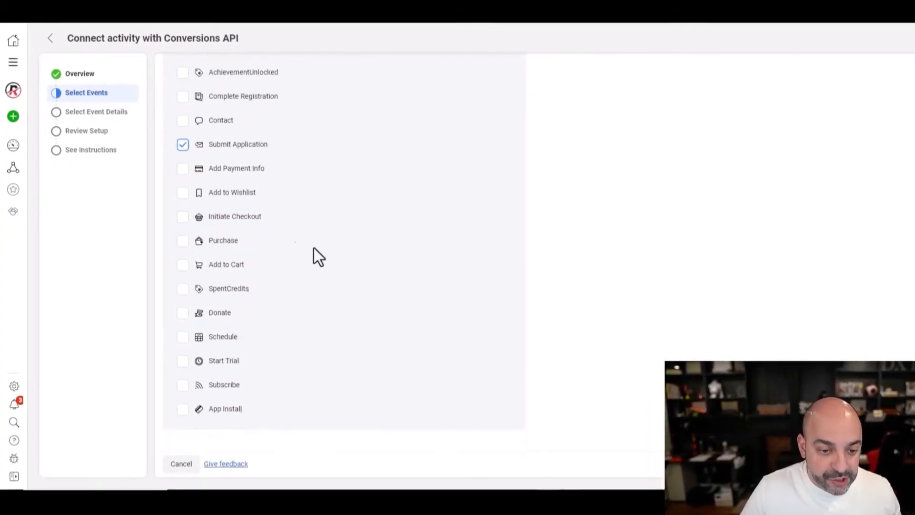
{"action": "left_click", "coordinate": [183, 216]}
- Select Add Payment Info, Purchase, Add to Cart, Schedule and Complete Registration events
{"action": "left_click", "coordinate": [185, 167]}
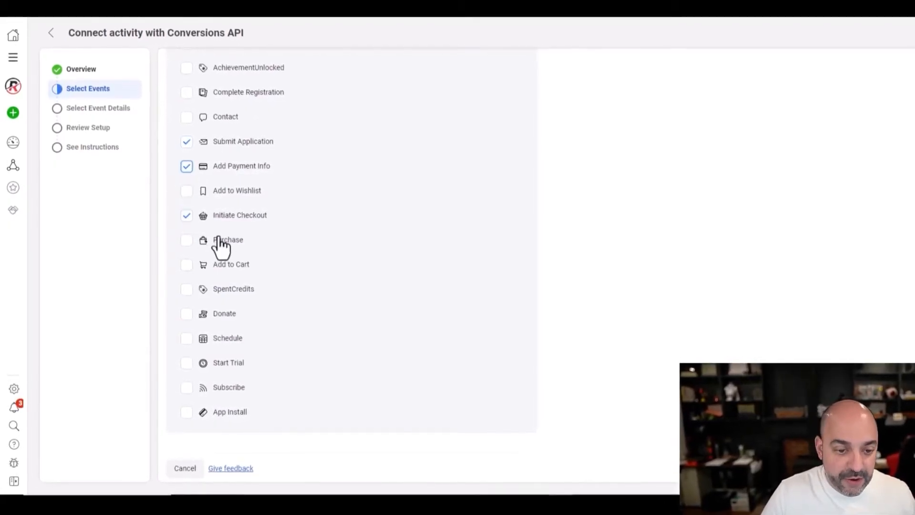
{"action": "left_click", "coordinate": [185, 240]}
{"action": "left_click", "coordinate": [189, 266]}
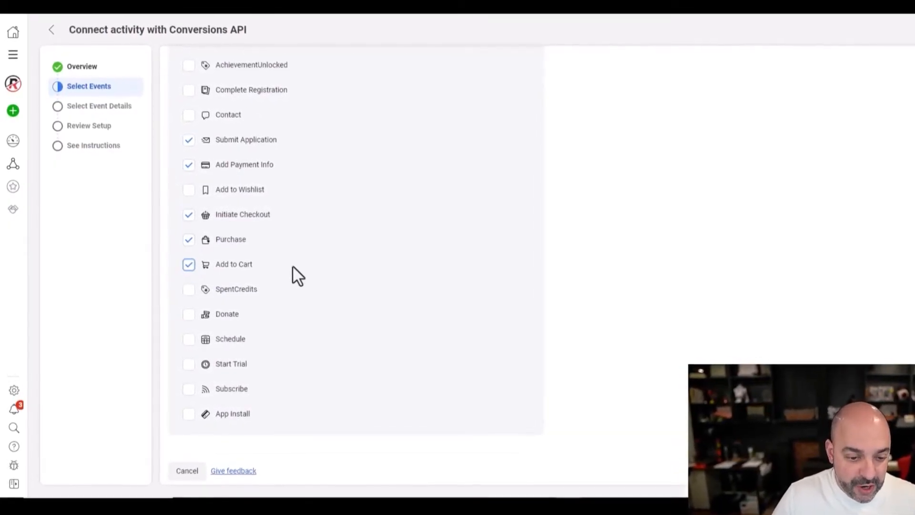
{"action": "left_click", "coordinate": [189, 340]}
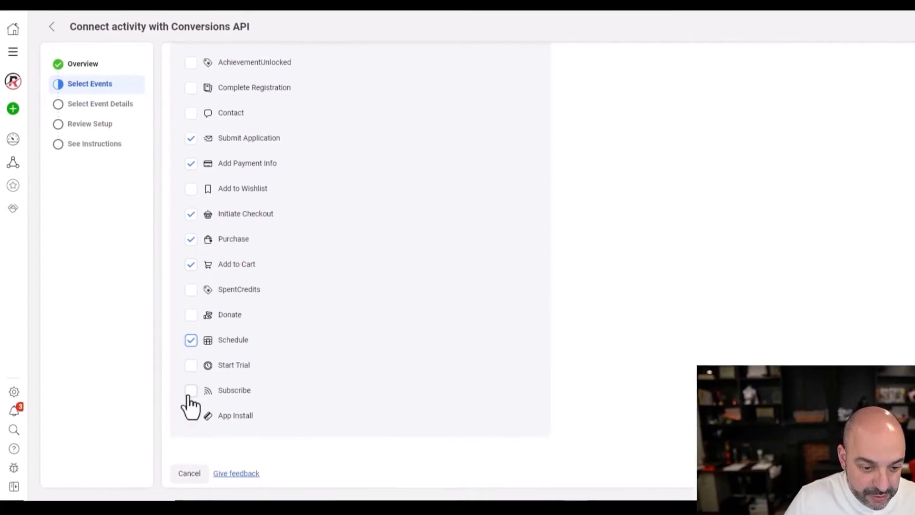
{"action": "scroll", "coordinate": [185, 402], "scroll_direction": "up", "scroll_amount": 3}
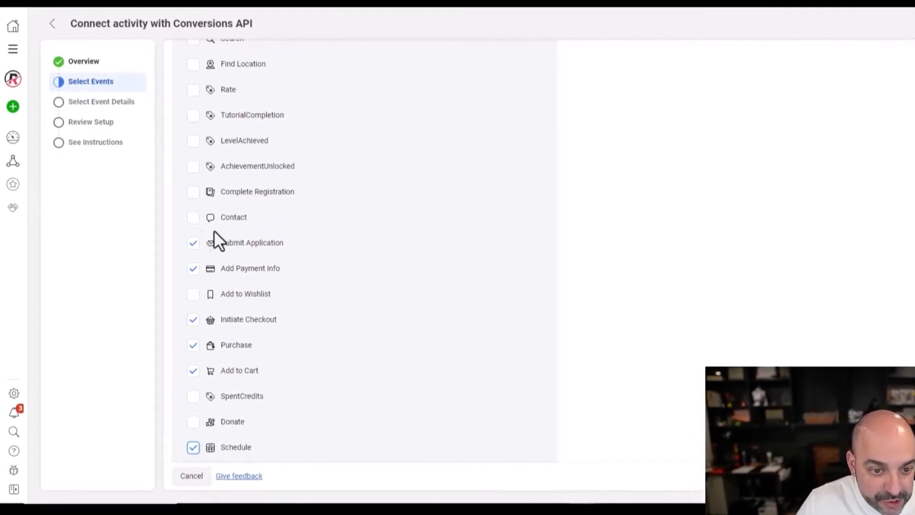
{"action": "left_click", "coordinate": [192, 193]}
{"action": "scroll", "coordinate": [364, 198], "scroll_direction": "up", "scroll_amount": 2}
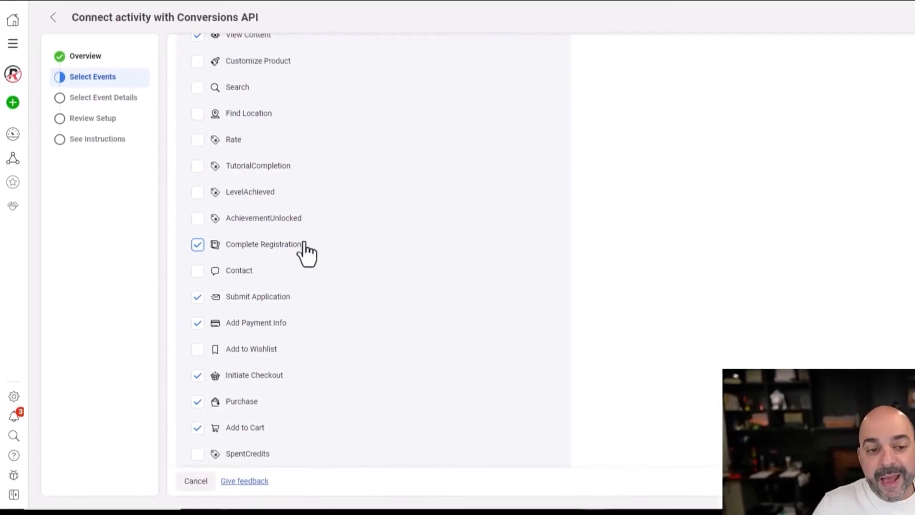
{"action": "scroll", "coordinate": [336, 174], "scroll_direction": "up", "scroll_amount": 2}
{"action": "scroll", "coordinate": [337, 172], "scroll_direction": "down", "scroll_amount": 5}
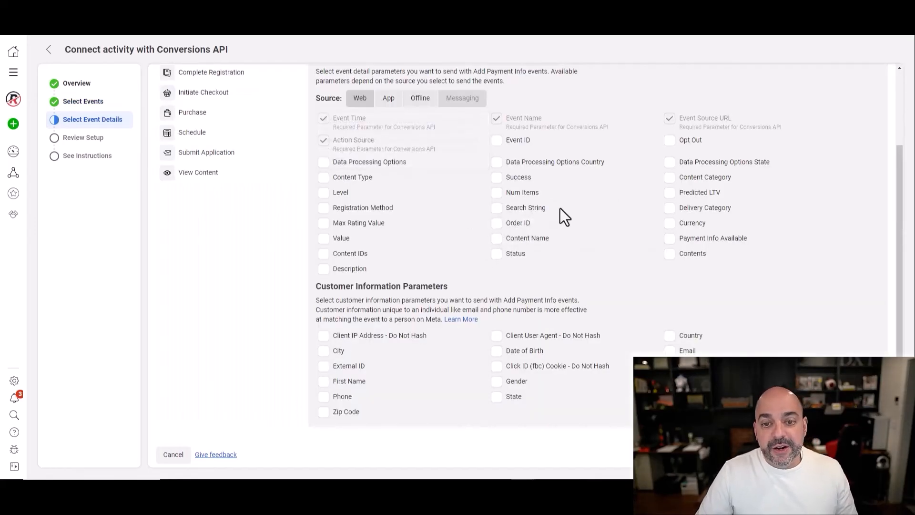
- Tick City, First Name, External ID, Client IP, User Agent, Zip Code and Phone for Add Payment Info
{"action": "scroll", "coordinate": [448, 124], "scroll_direction": "up", "scroll_amount": 3}
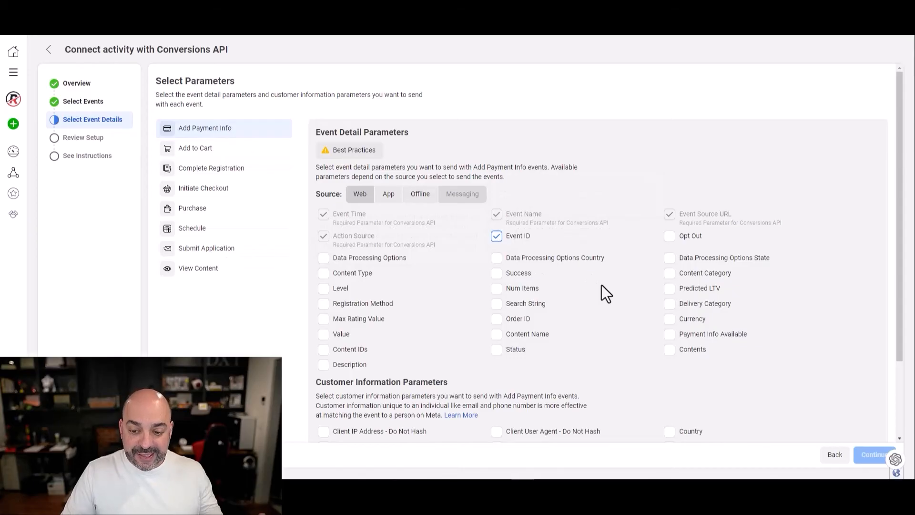
{"action": "scroll", "coordinate": [594, 288], "scroll_direction": "down", "scroll_amount": 3}
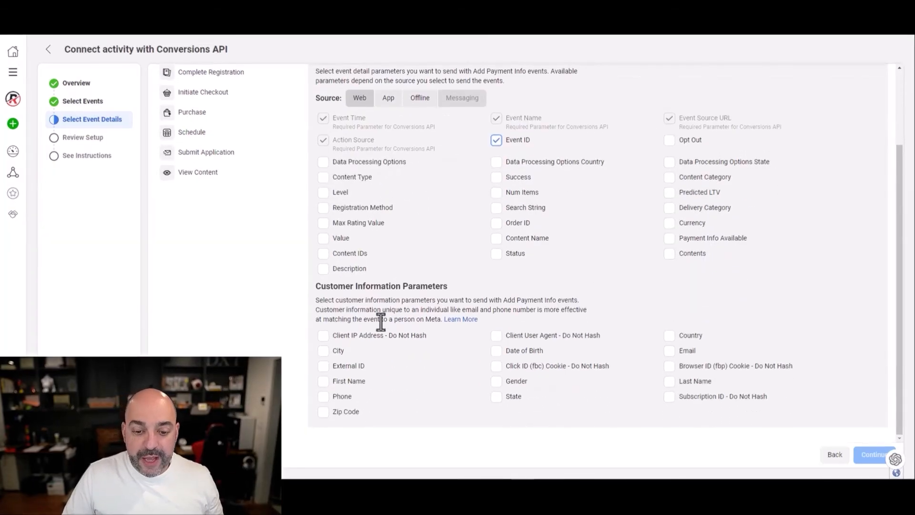
{"action": "left_click", "coordinate": [317, 349]}
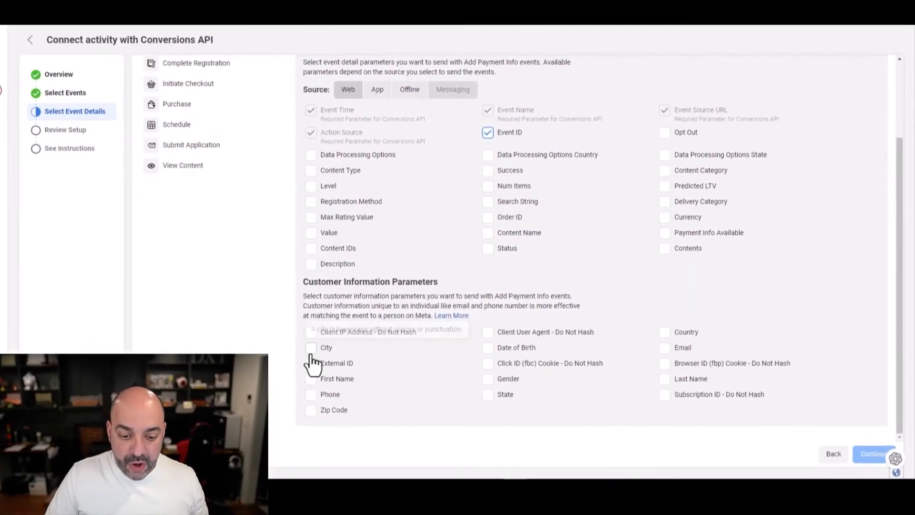
{"action": "left_click", "coordinate": [317, 380]}
{"action": "left_click", "coordinate": [304, 362]}
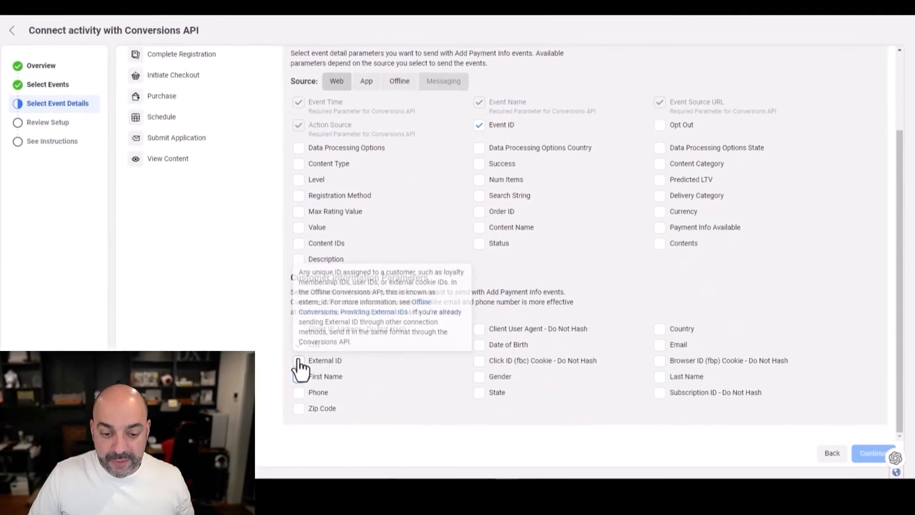
{"action": "left_click", "coordinate": [289, 326]}
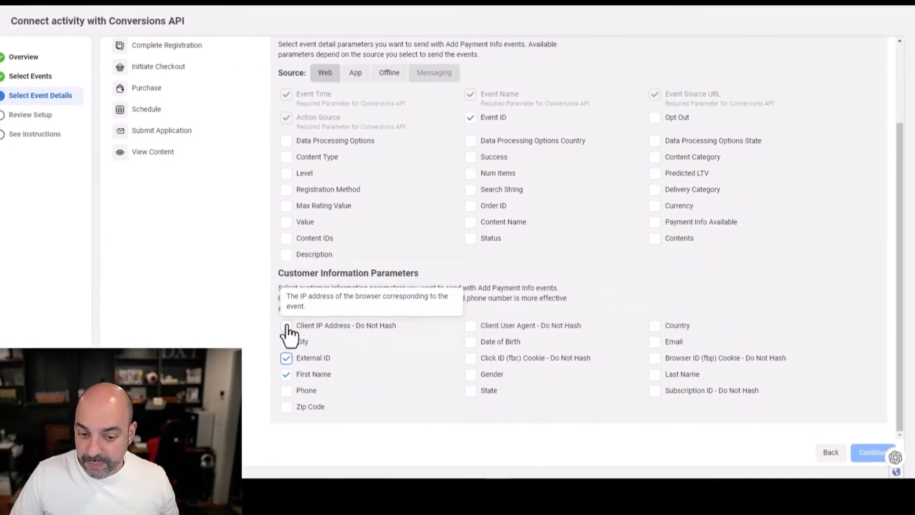
{"action": "left_click", "coordinate": [289, 343]}
{"action": "left_click", "coordinate": [289, 390]}
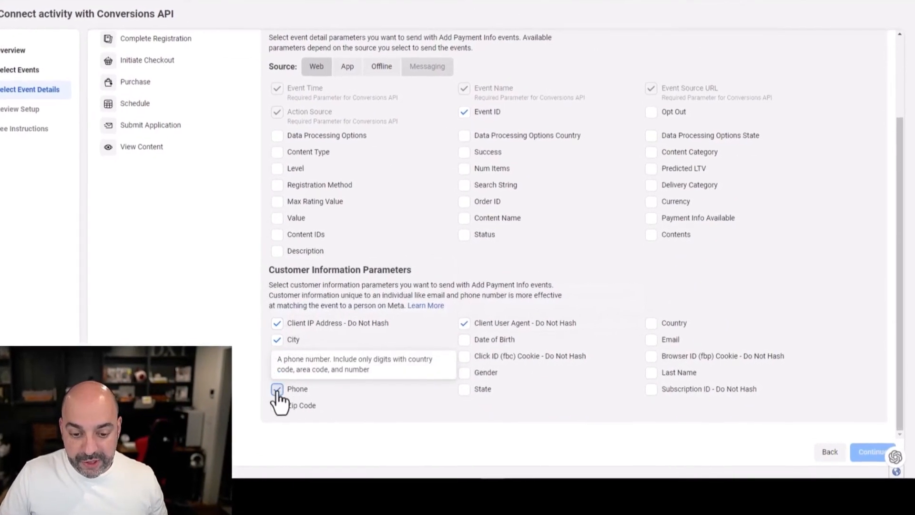
{"action": "left_click", "coordinate": [277, 392]}
{"action": "left_click", "coordinate": [278, 406]}
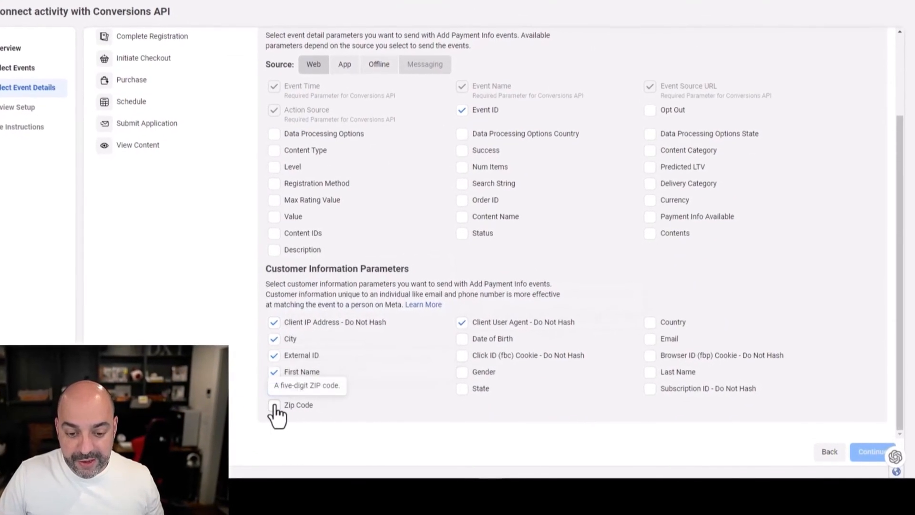
{"action": "left_click", "coordinate": [270, 388]}
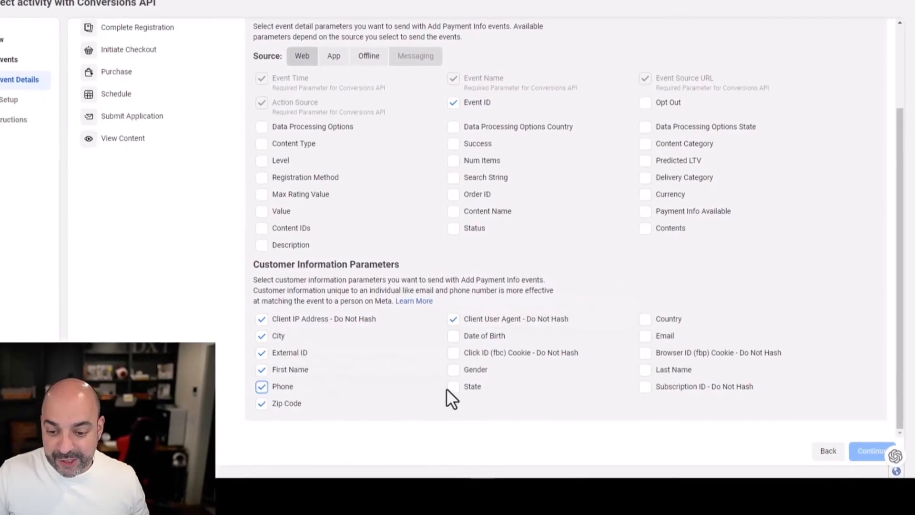
- Tick State, Click ID, Gender, Date of Birth, Subscription ID, Browser ID, Country, Last Name and Email
{"action": "left_click", "coordinate": [455, 387]}
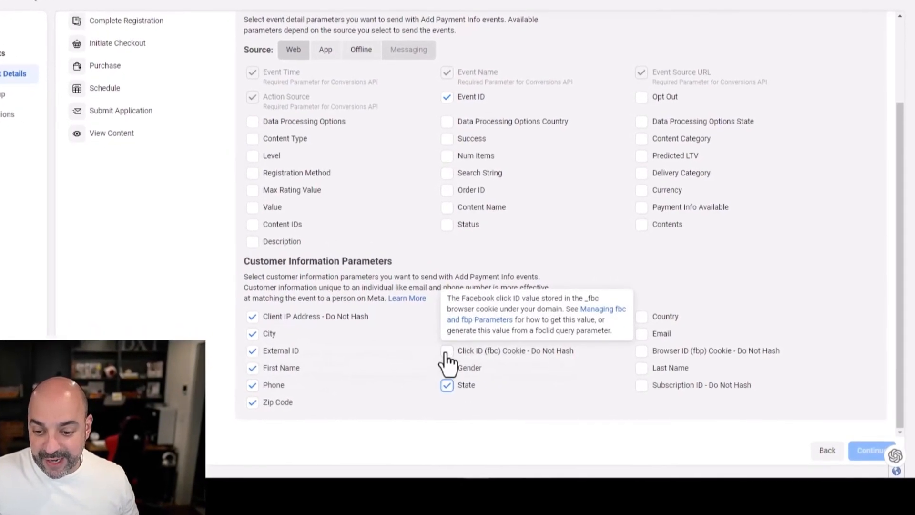
{"action": "left_click", "coordinate": [446, 352]}
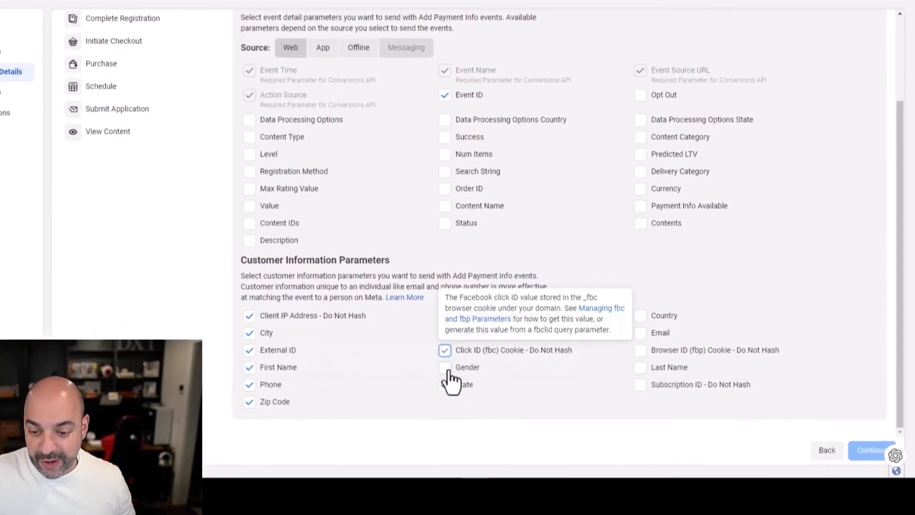
{"action": "left_click", "coordinate": [447, 368]}
{"action": "left_click", "coordinate": [447, 333]}
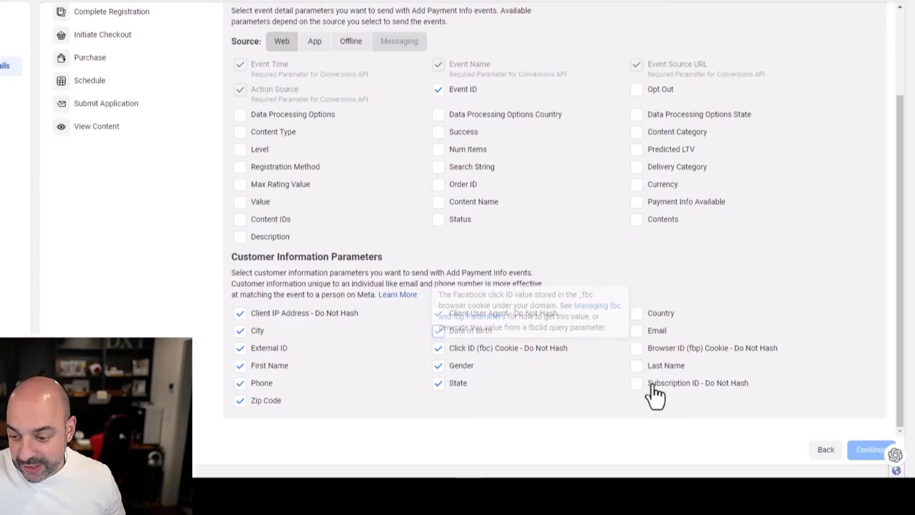
{"action": "left_click", "coordinate": [637, 384]}
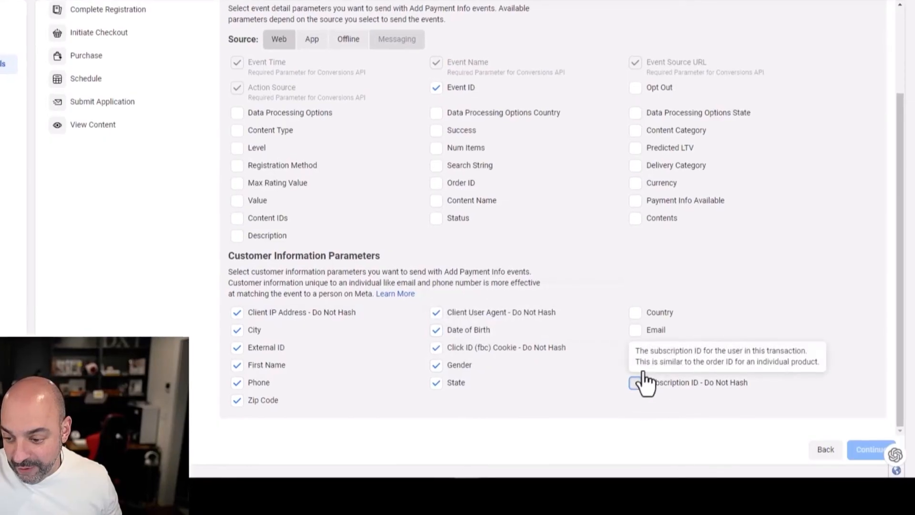
{"action": "left_click", "coordinate": [637, 314]}
{"action": "left_click", "coordinate": [637, 331]}
{"action": "left_click", "coordinate": [636, 349]}
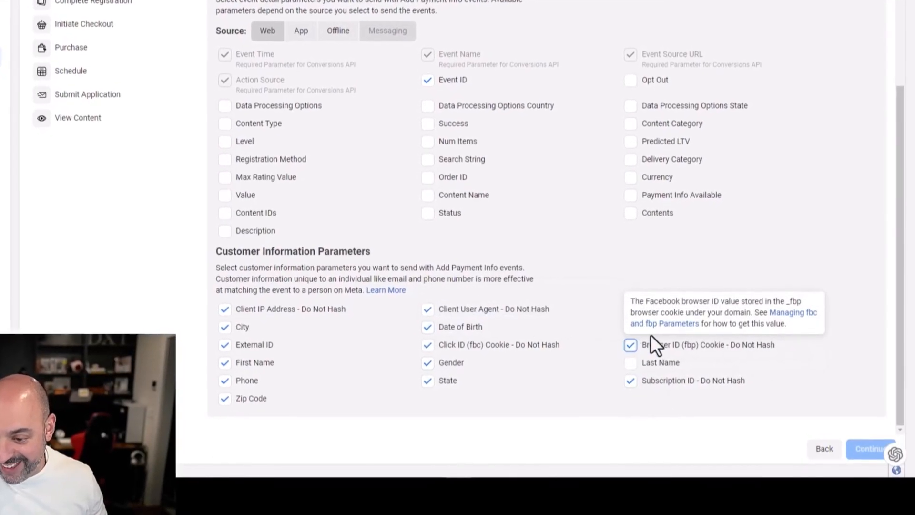
{"action": "left_click", "coordinate": [632, 366]}
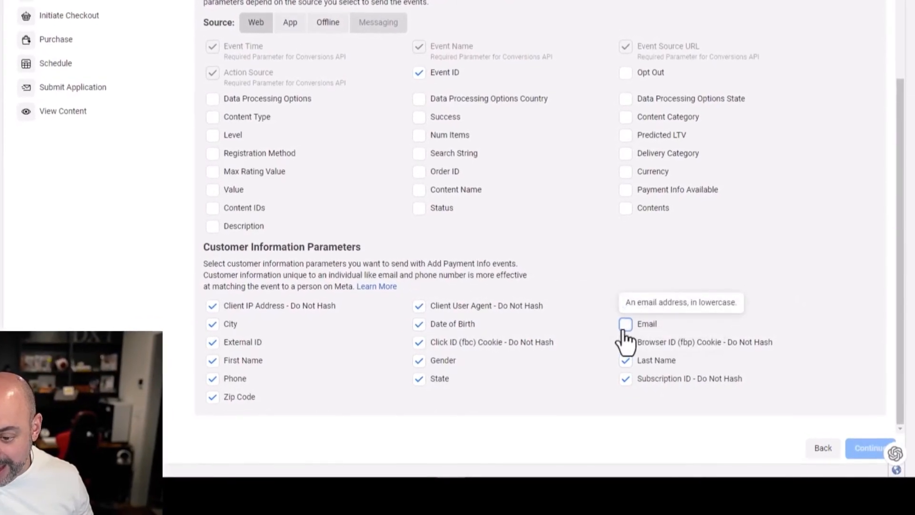
{"action": "left_click", "coordinate": [627, 325]}
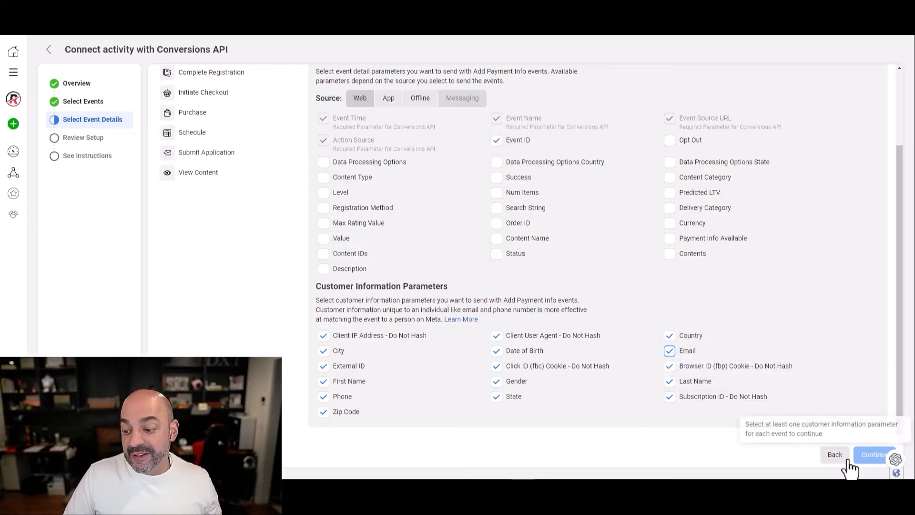
{"action": "scroll", "coordinate": [367, 211], "scroll_direction": "up", "scroll_amount": 3}
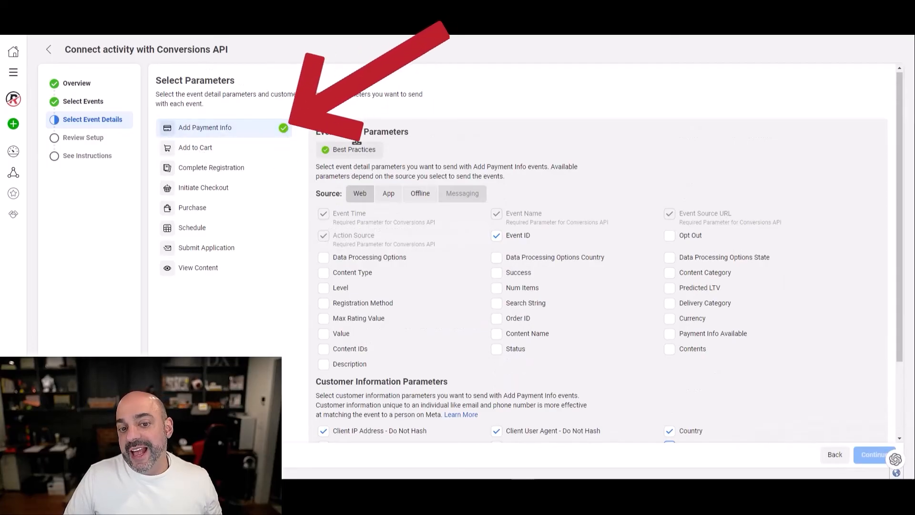
- Give Add to Cart Event ID, Client IP, City, Phone, Zip Code, Click ID and Gender parameters
{"action": "left_click", "coordinate": [240, 158]}
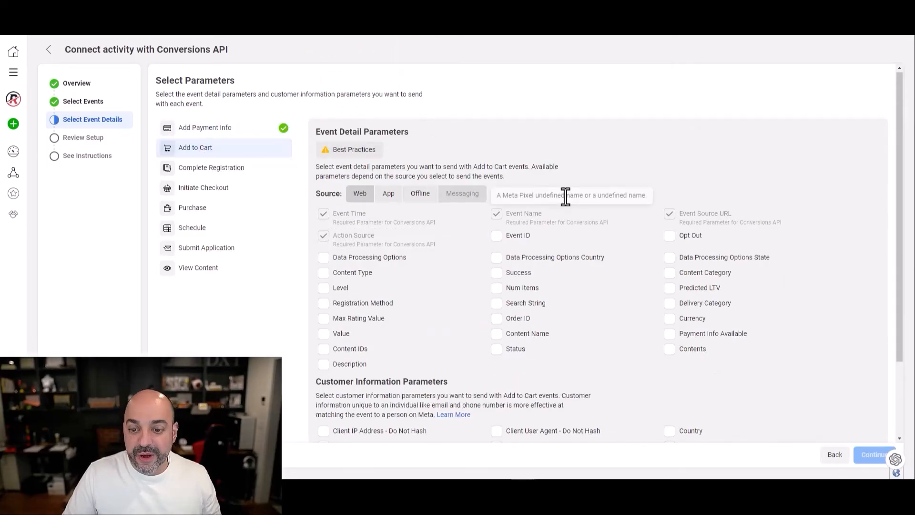
{"action": "scroll", "coordinate": [577, 273], "scroll_direction": "down", "scroll_amount": 1}
{"action": "left_click", "coordinate": [496, 188]}
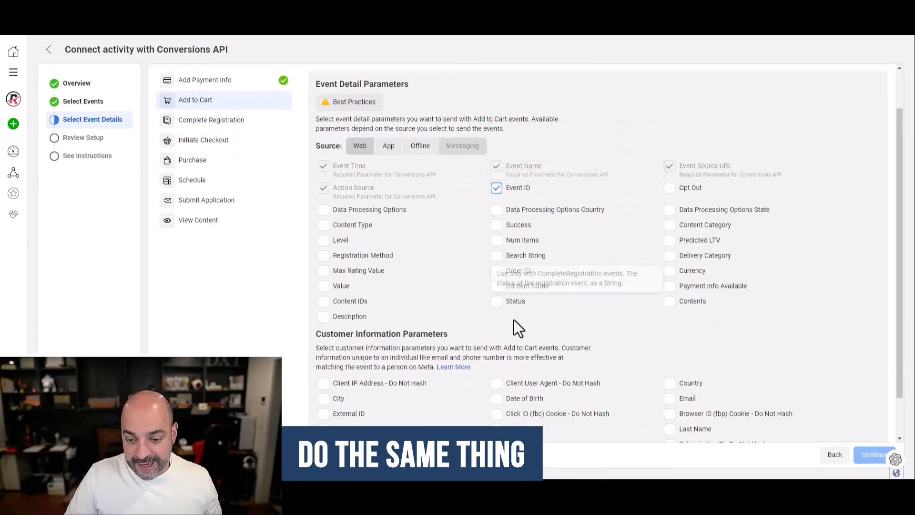
{"action": "scroll", "coordinate": [514, 319], "scroll_direction": "down", "scroll_amount": 1}
{"action": "left_click", "coordinate": [323, 336]}
{"action": "left_click", "coordinate": [324, 352]}
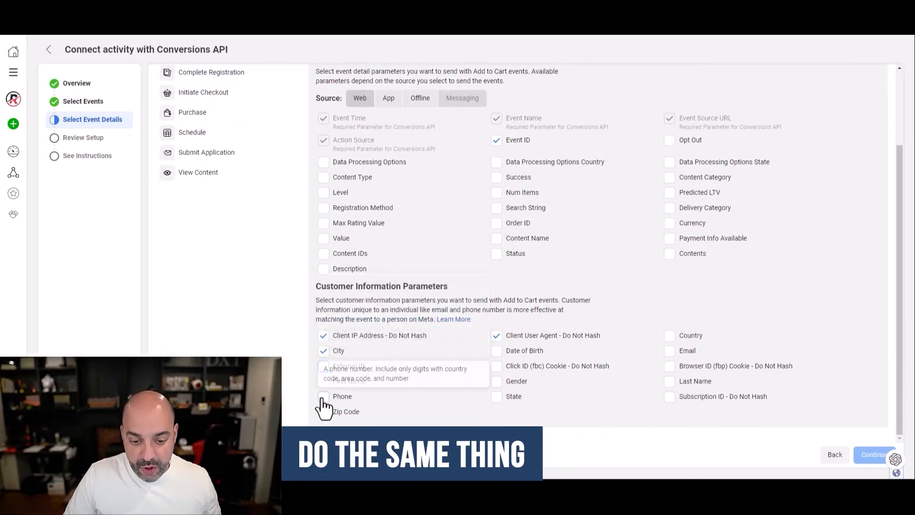
{"action": "left_click", "coordinate": [323, 396]}
{"action": "left_click", "coordinate": [324, 412]}
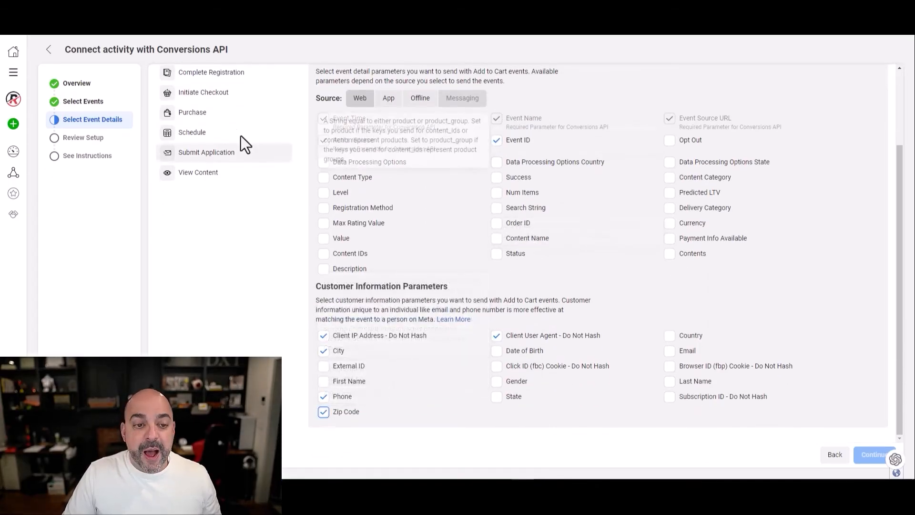
{"action": "scroll", "coordinate": [210, 191], "scroll_direction": "up", "scroll_amount": 2}
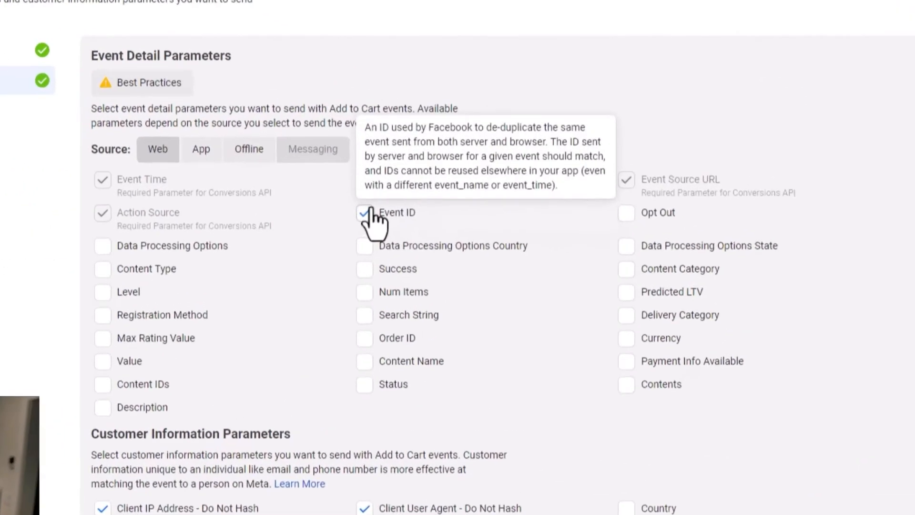
{"action": "left_click", "coordinate": [343, 418]}
{"action": "left_click", "coordinate": [343, 442]}
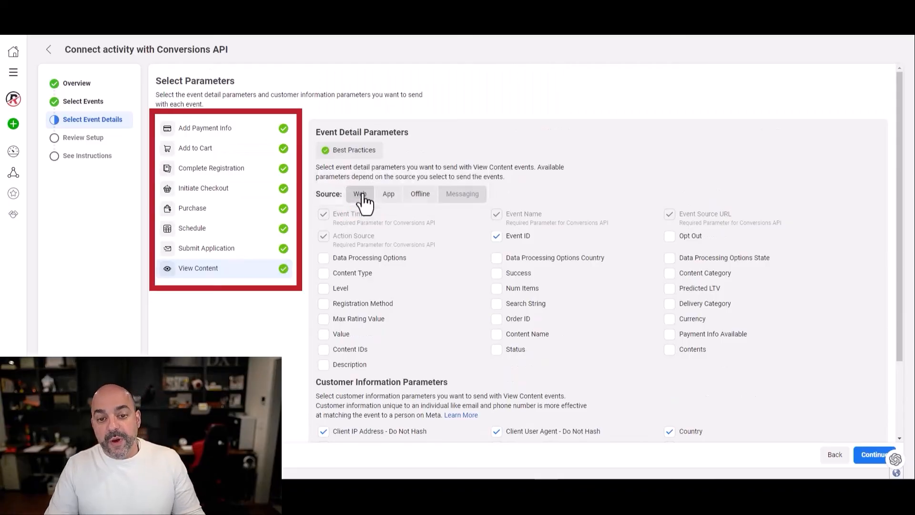
- Check the Purchase event's parameters and continue to Review Setup
{"action": "left_click", "coordinate": [235, 210]}
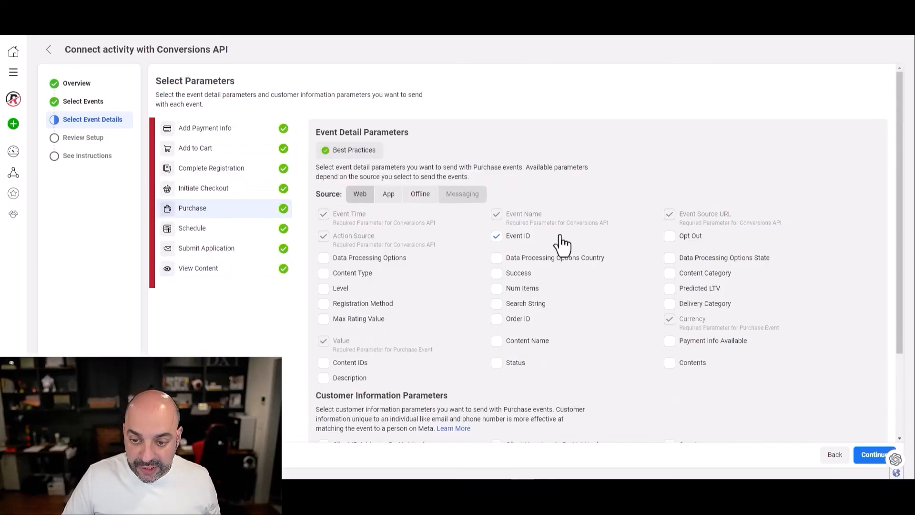
{"action": "scroll", "coordinate": [562, 245], "scroll_direction": "down", "scroll_amount": 2}
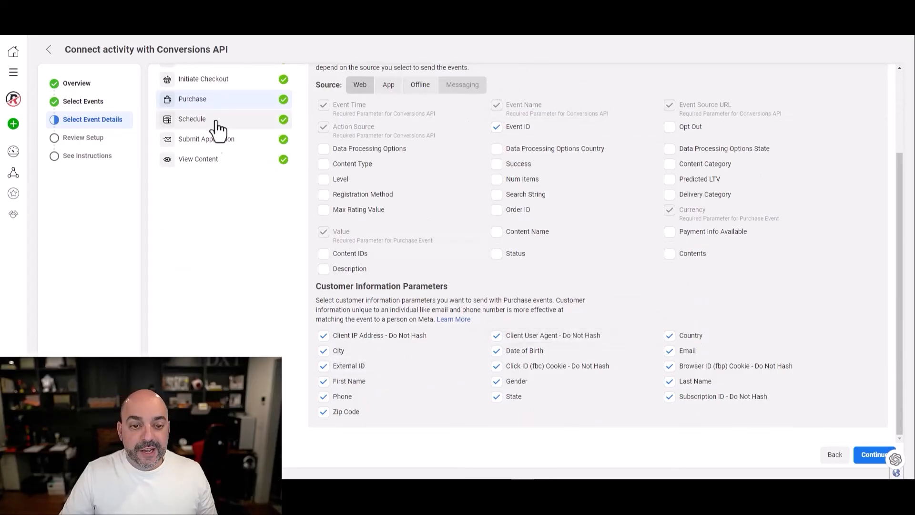
{"action": "scroll", "coordinate": [197, 189], "scroll_direction": "up", "scroll_amount": 3}
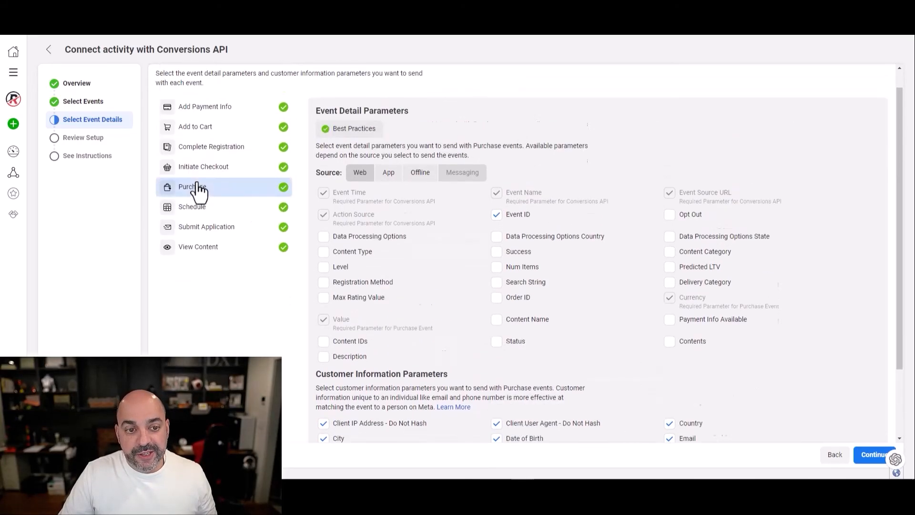
{"action": "scroll", "coordinate": [492, 287], "scroll_direction": "down", "scroll_amount": 3}
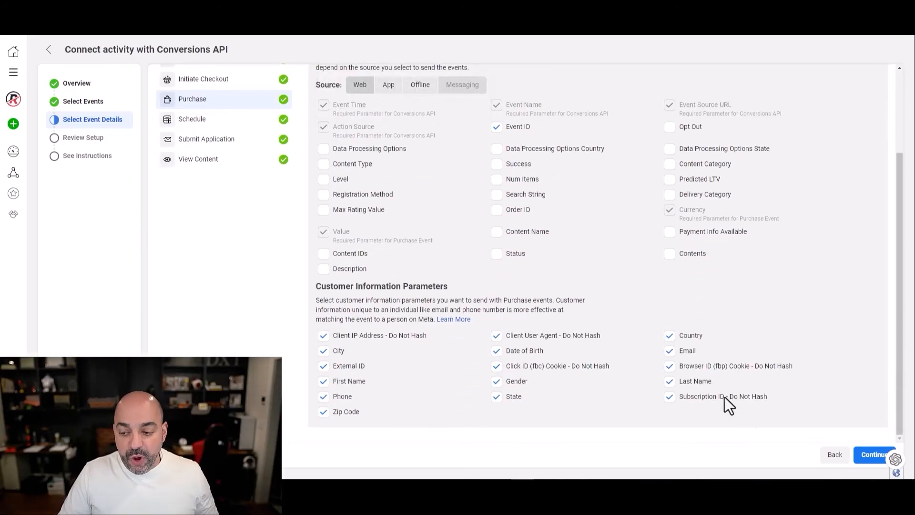
{"action": "left_click", "coordinate": [876, 463]}
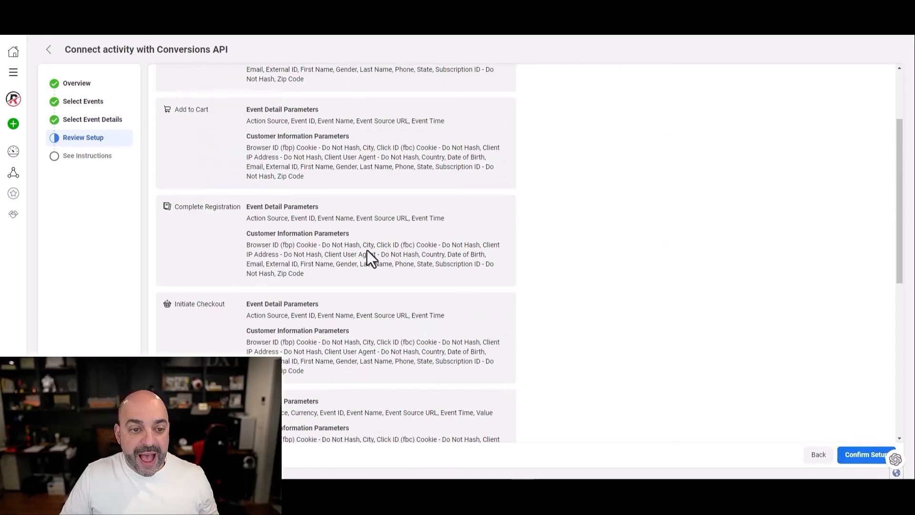
- Review the summary, confirm the Conversions API setup and finish the instructions page
{"action": "scroll", "coordinate": [348, 179], "scroll_direction": "up", "scroll_amount": 3}
{"action": "scroll", "coordinate": [339, 205], "scroll_direction": "down", "scroll_amount": 10}
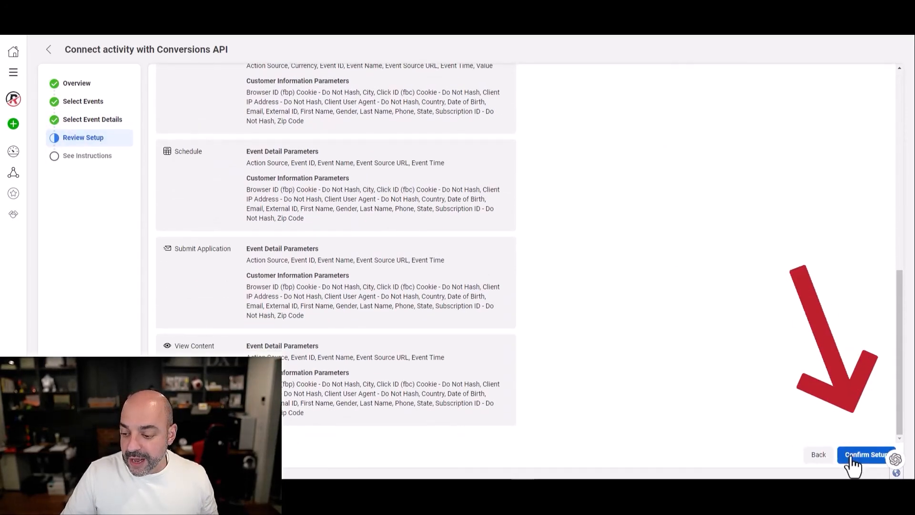
{"action": "left_click", "coordinate": [867, 454]}
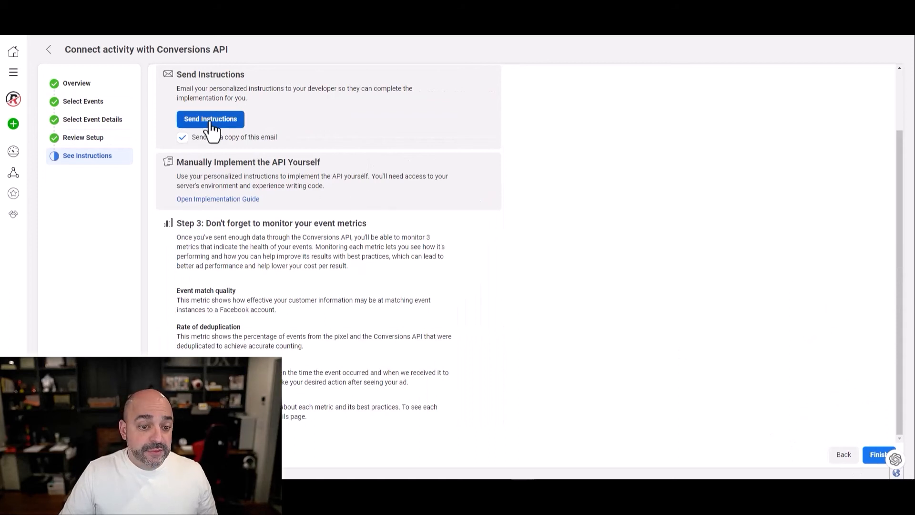
{"action": "left_click", "coordinate": [874, 459]}
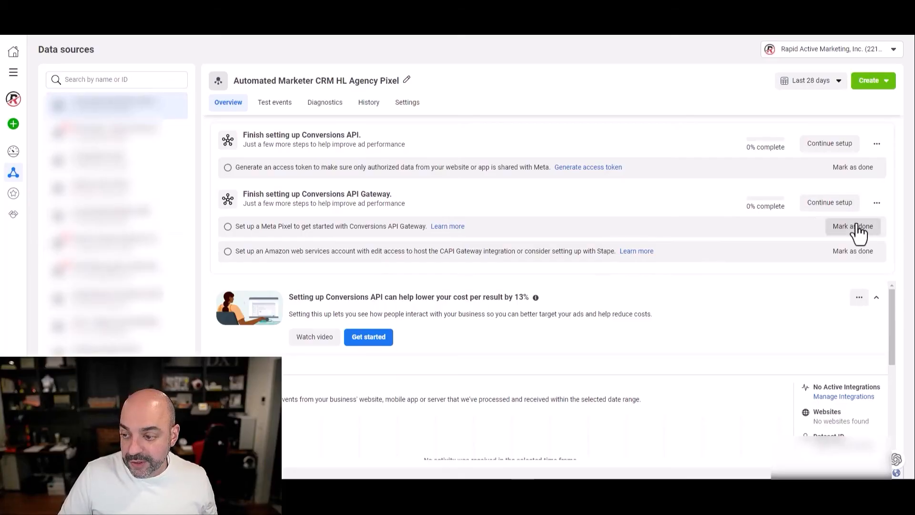
- Mark the Meta Pixel step done and generate an access token in the pixel's Settings
{"action": "left_click", "coordinate": [857, 227]}
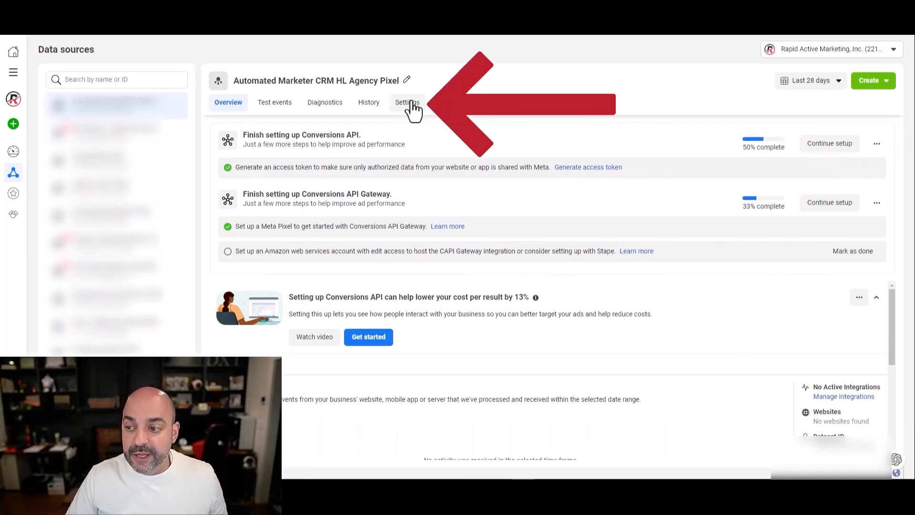
{"action": "left_click", "coordinate": [411, 104]}
{"action": "scroll", "coordinate": [358, 205], "scroll_direction": "down", "scroll_amount": 15}
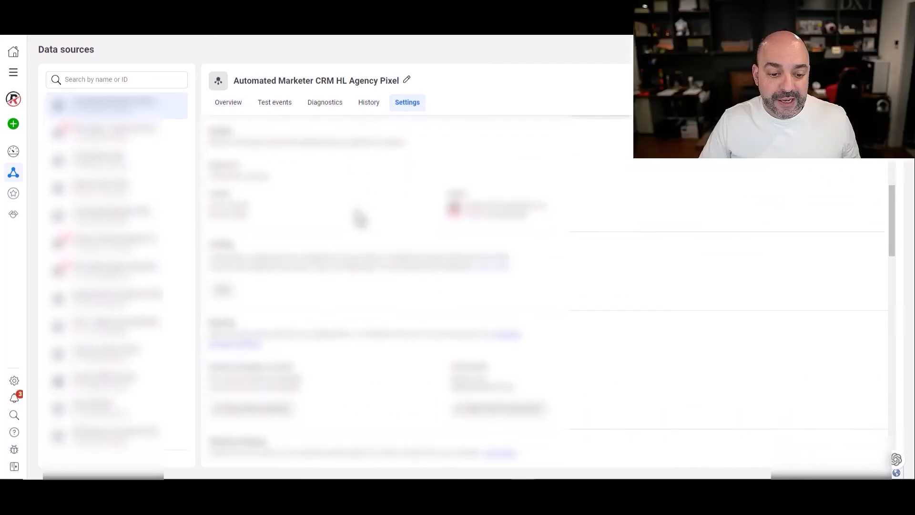
{"action": "left_click", "coordinate": [252, 201]}
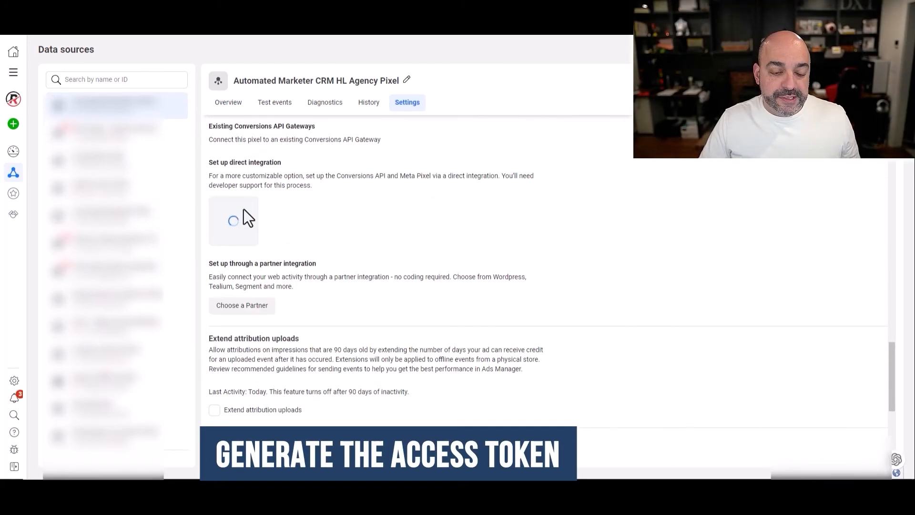
{"action": "left_click", "coordinate": [481, 10]}
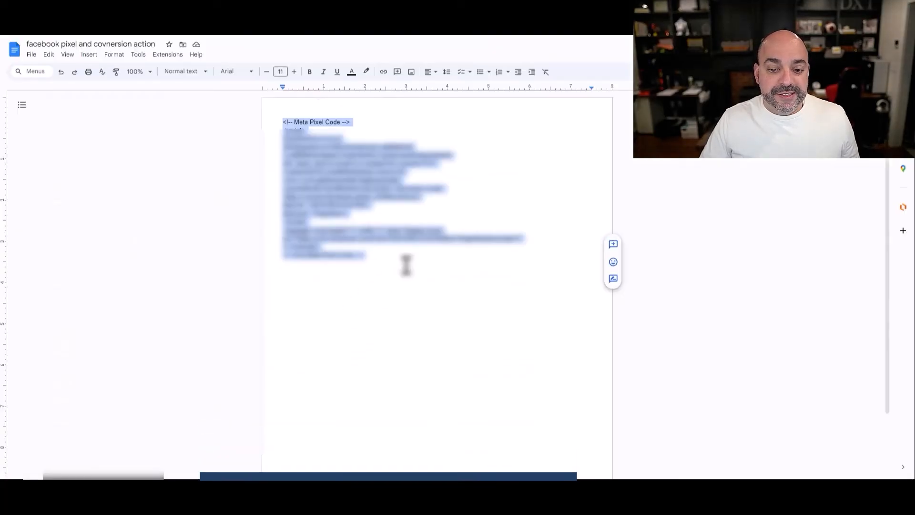
- Prefix the Google Doc's title with 'AM Agency -'
{"action": "left_click", "coordinate": [387, 266]}
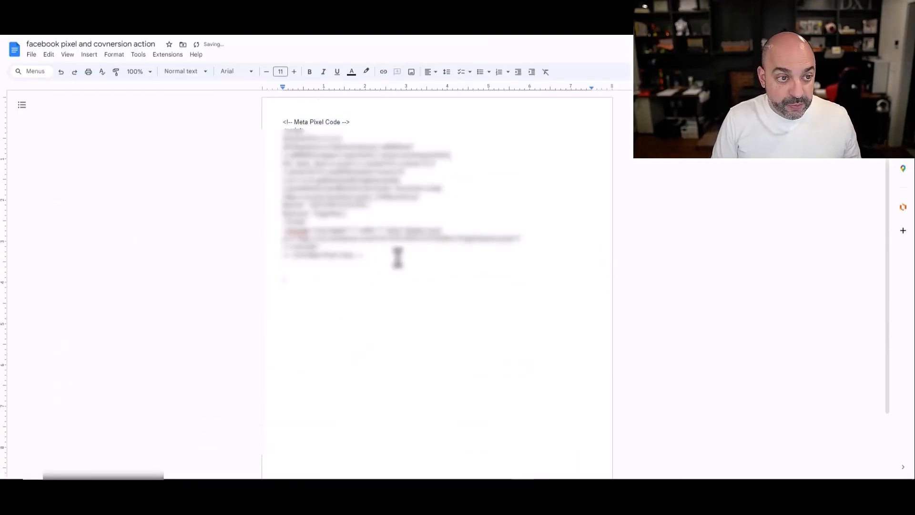
{"action": "left_click", "coordinate": [27, 46]}
{"action": "type", "text": "A"}
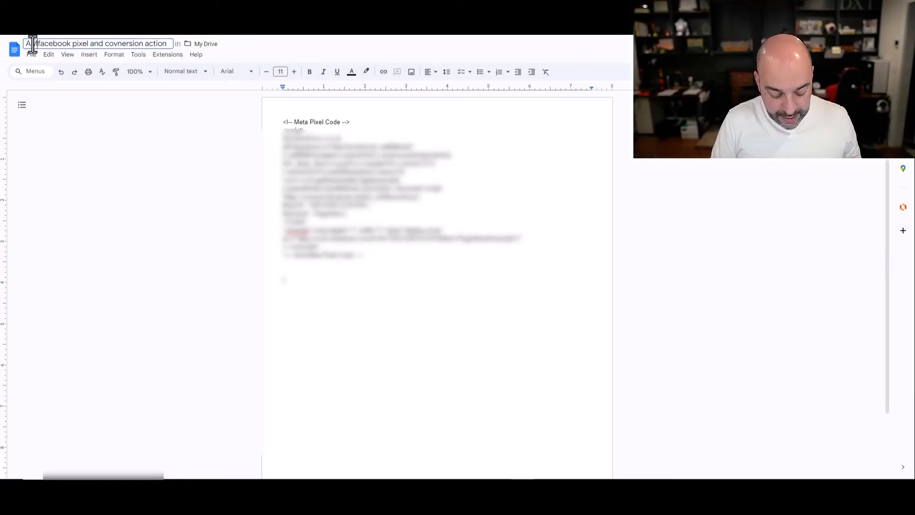
{"action": "type", "text": "M Agency -"}
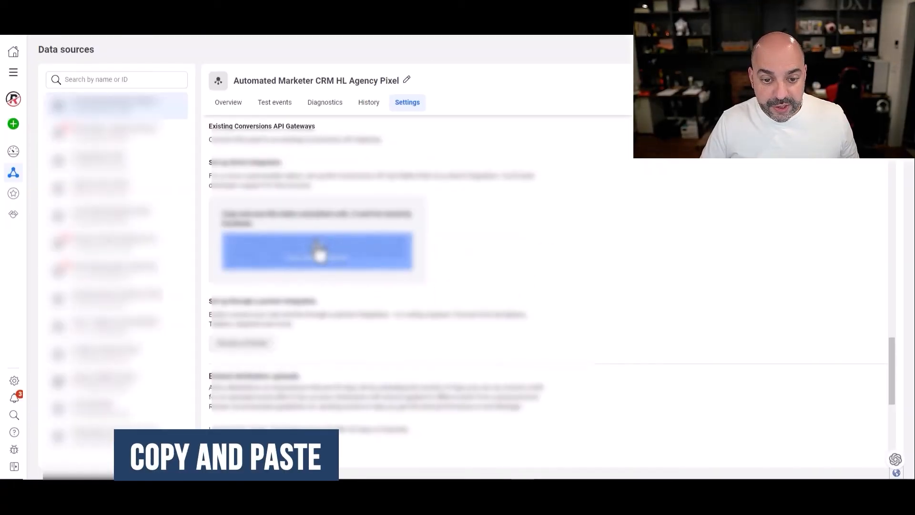
- Paste the access token into the doc with an 'Access' label line above it
{"action": "left_click", "coordinate": [319, 254]}
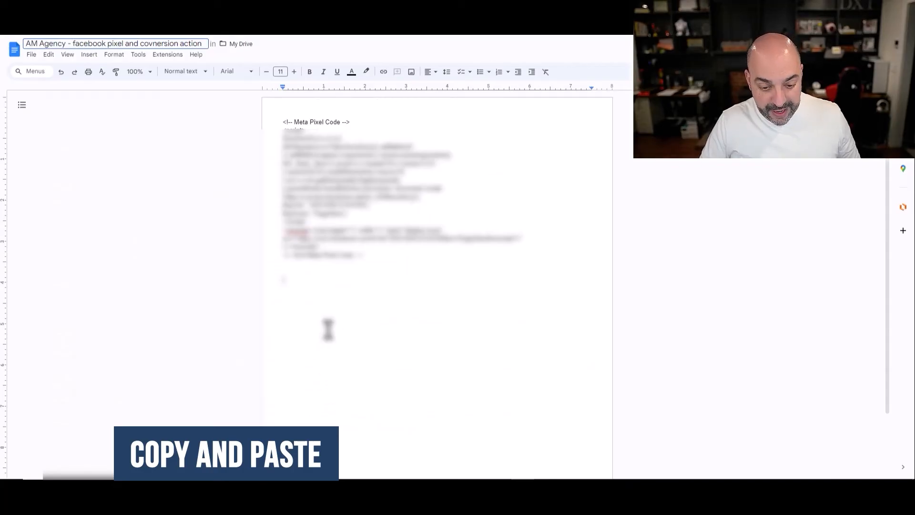
{"action": "key", "text": "ctrl+v"}
{"action": "right_click", "coordinate": [310, 281]}
{"action": "left_click", "coordinate": [347, 341]}
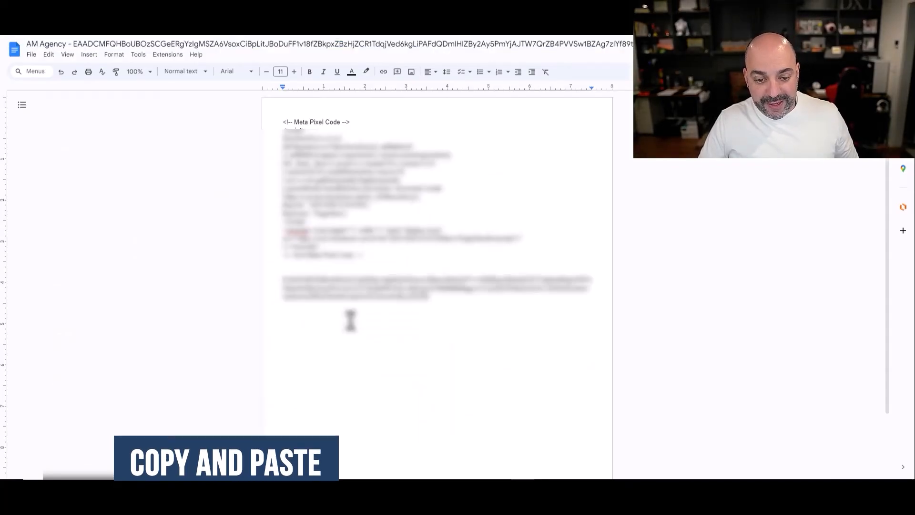
{"action": "key", "text": "Return"}
{"action": "key", "text": "Return"}
{"action": "key", "text": "Up"}
{"action": "key", "text": "Up"}
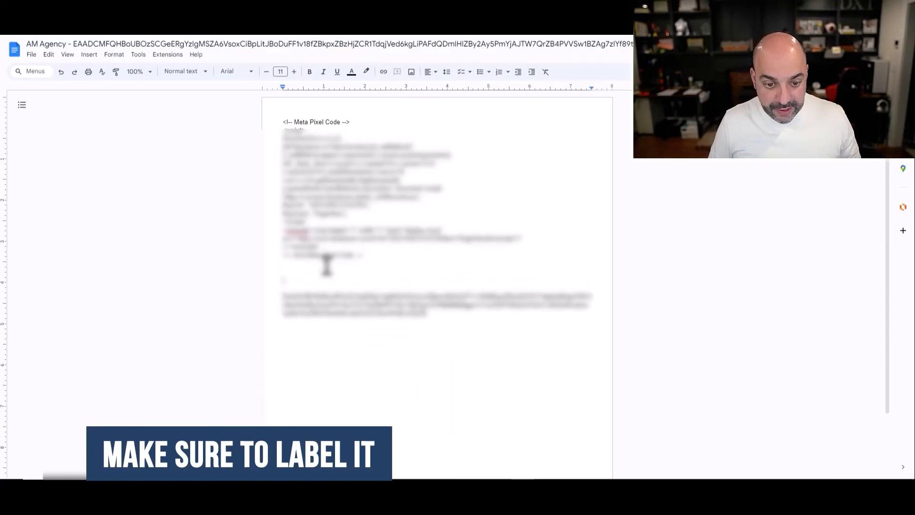
{"action": "type", "text": "Access"}
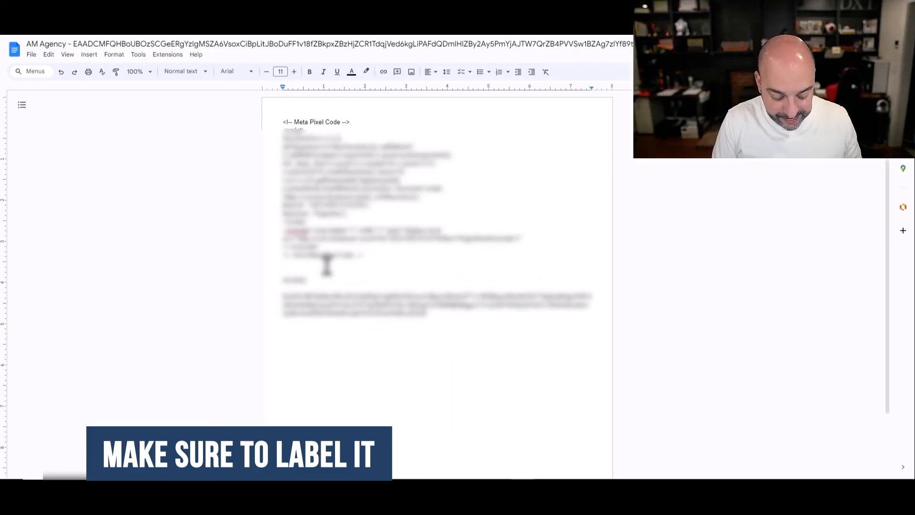
{"action": "left_click", "coordinate": [446, 316]}
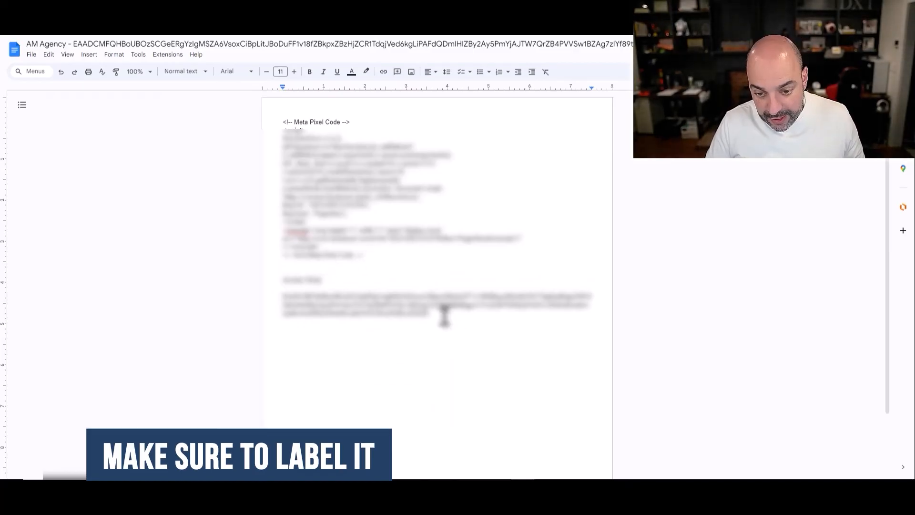
{"action": "key", "text": "Return"}
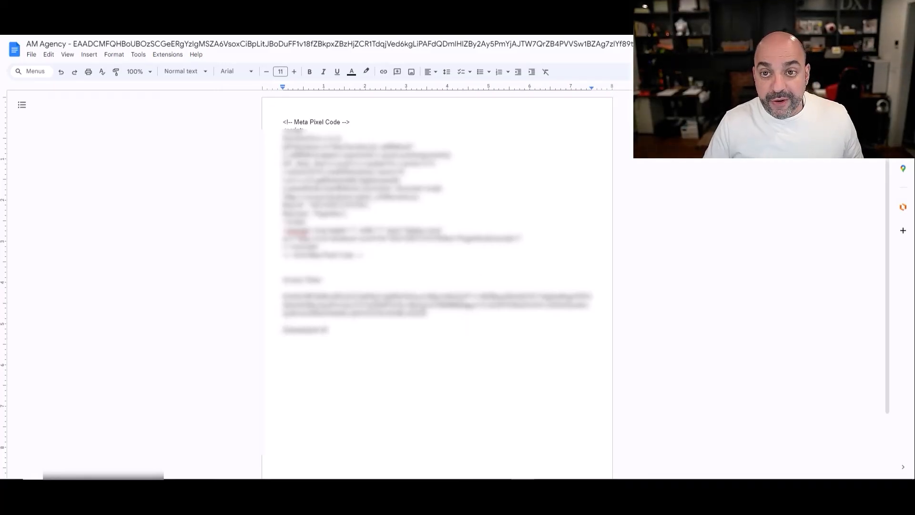
{"action": "left_click", "coordinate": [377, 9]}
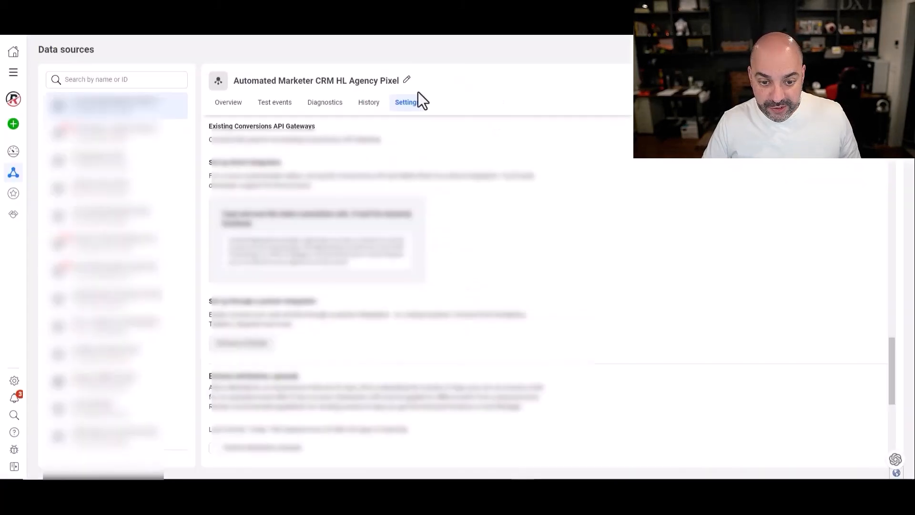
- Copy the pixel's Dataset ID from its Settings page
{"action": "scroll", "coordinate": [406, 200], "scroll_direction": "down", "scroll_amount": 5}
{"action": "scroll", "coordinate": [413, 329], "scroll_direction": "up", "scroll_amount": 15}
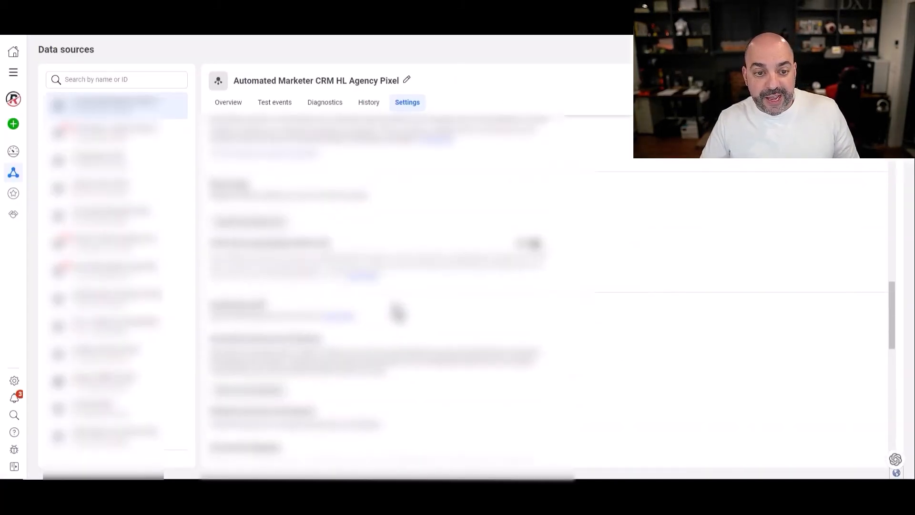
{"action": "scroll", "coordinate": [372, 310], "scroll_direction": "up", "scroll_amount": 5}
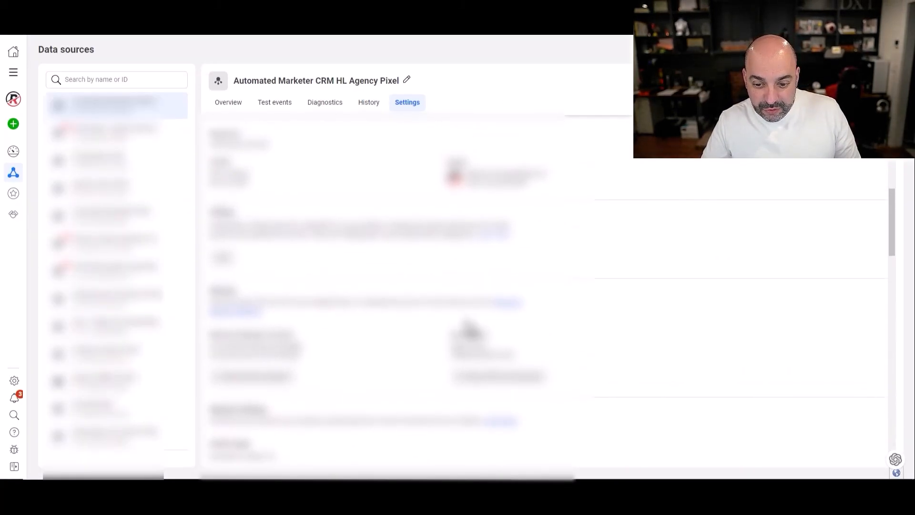
{"action": "scroll", "coordinate": [376, 337], "scroll_direction": "up", "scroll_amount": 3}
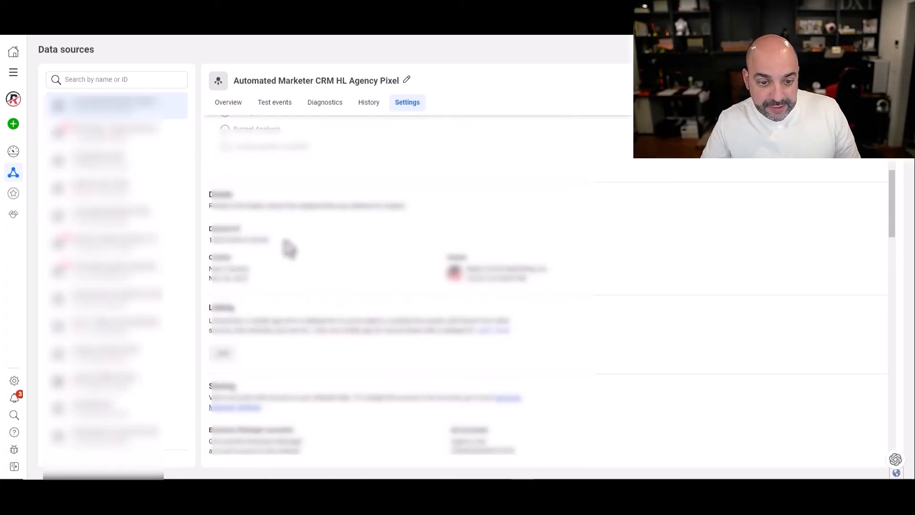
{"action": "left_click_drag", "start_coordinate": [270, 240], "coordinate": [213, 241]}
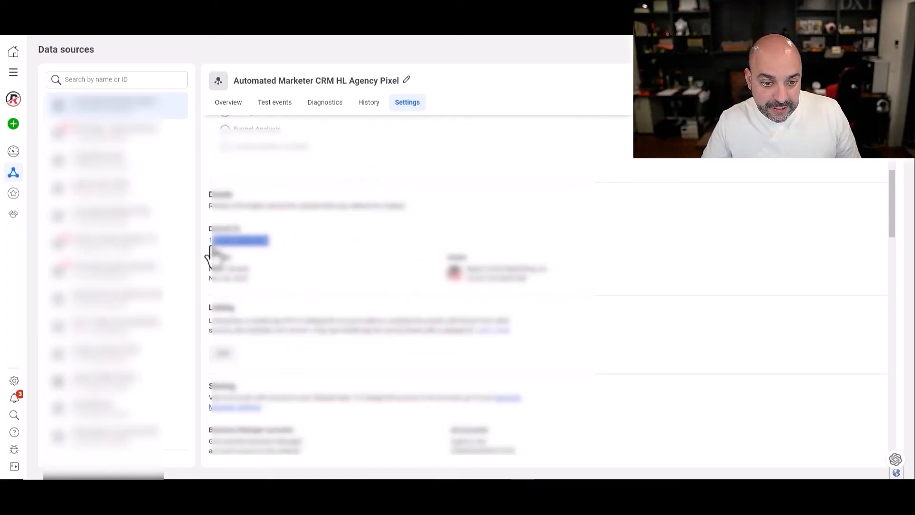
{"action": "right_click", "coordinate": [207, 250]}
{"action": "left_click", "coordinate": [267, 288]}
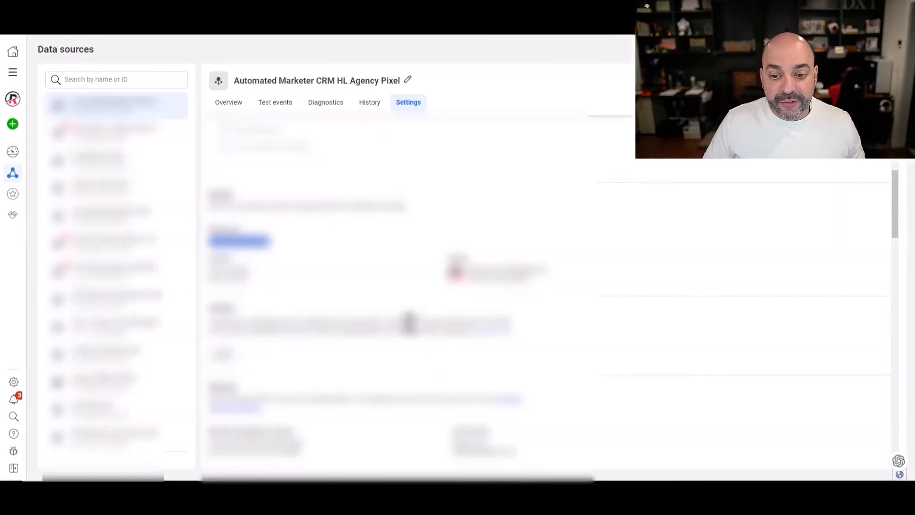
{"action": "scroll", "coordinate": [390, 269], "scroll_direction": "down", "scroll_amount": 5}
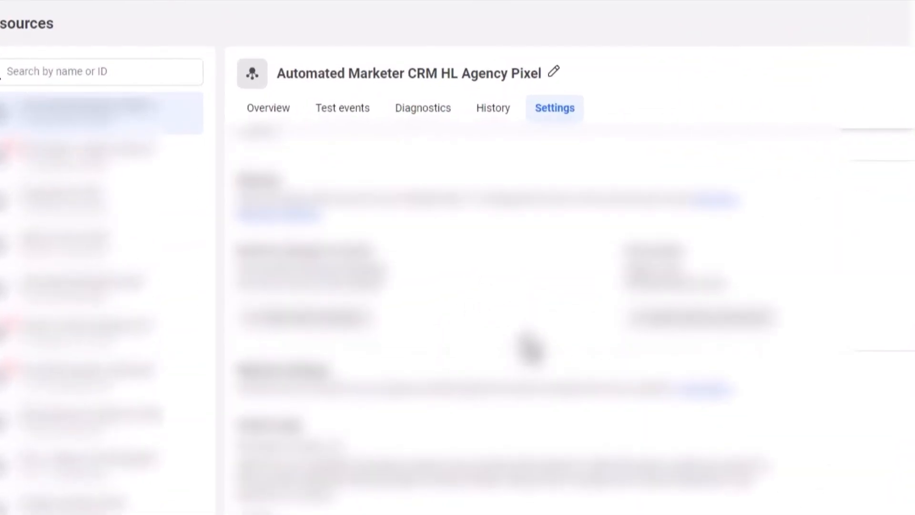
{"action": "scroll", "coordinate": [388, 262], "scroll_direction": "up", "scroll_amount": 6}
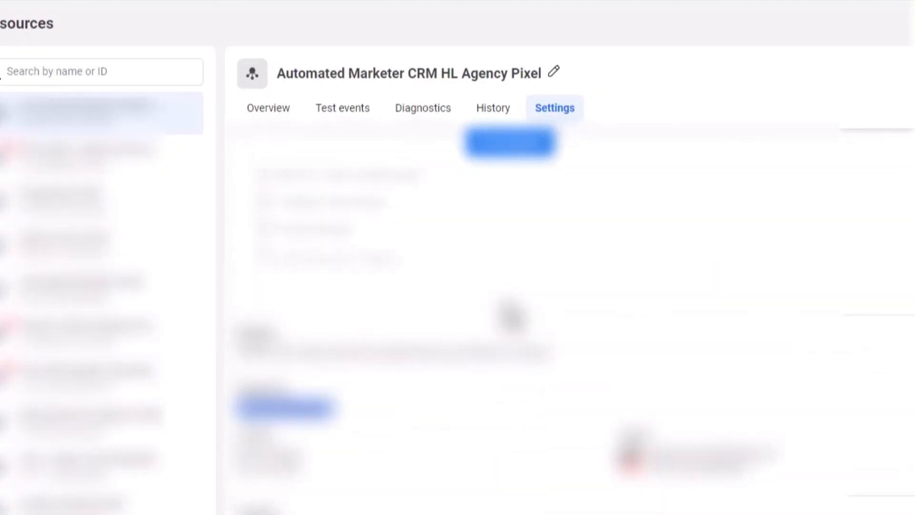
{"action": "scroll", "coordinate": [512, 317], "scroll_direction": "up", "scroll_amount": 5}
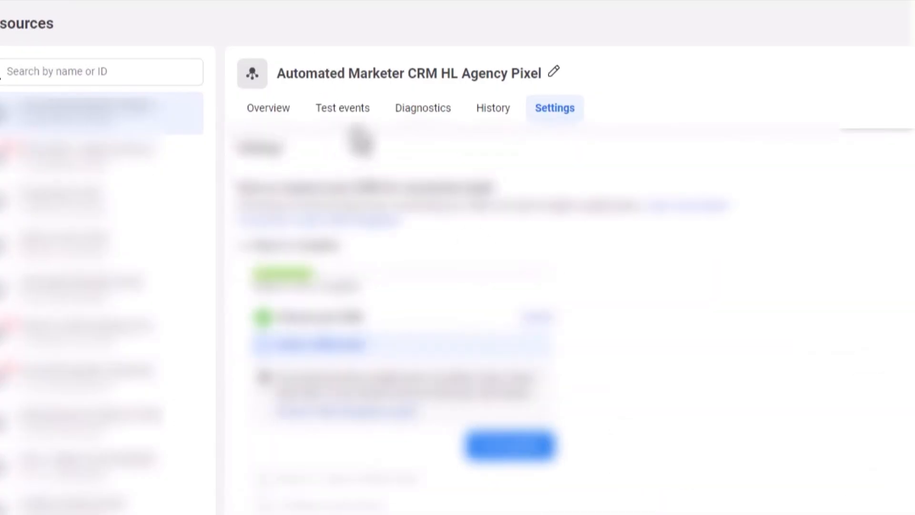
- Mark the pixel's pending Conversions API setup task as finished, then refresh Events Manager
{"action": "left_click", "coordinate": [282, 111]}
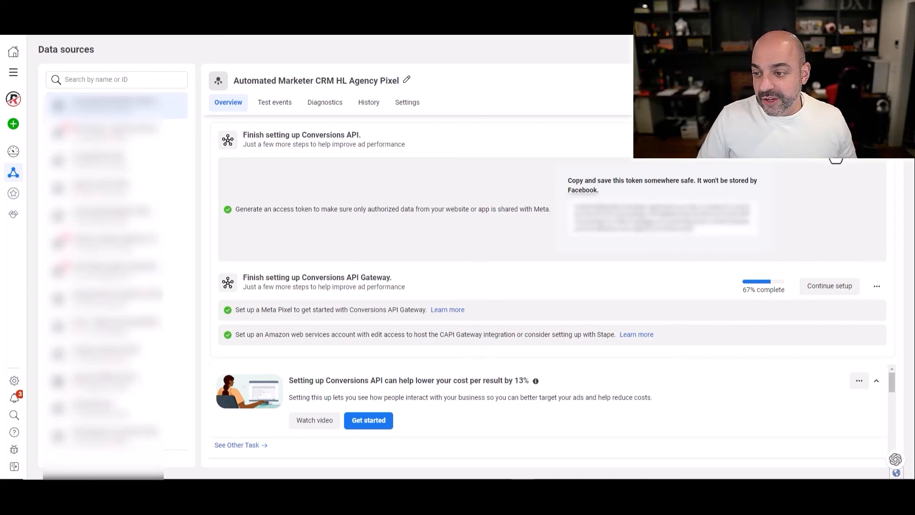
{"action": "left_click", "coordinate": [844, 159]}
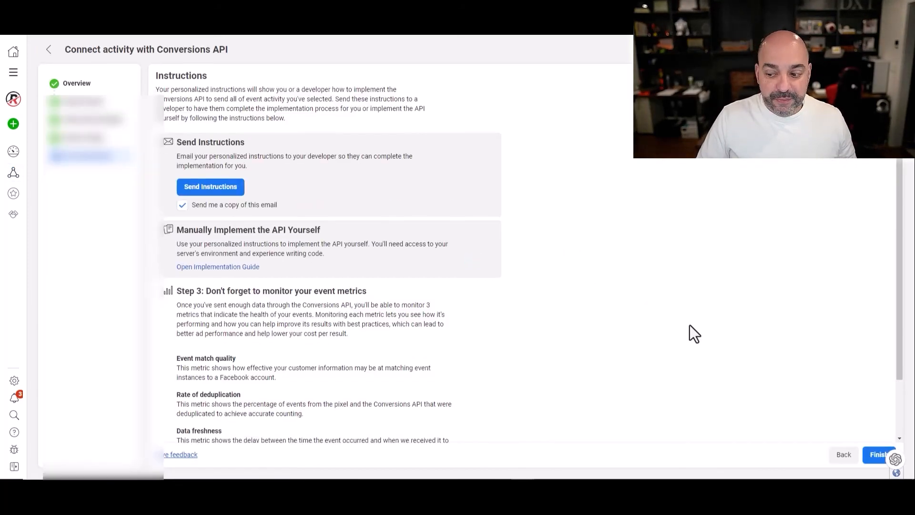
{"action": "scroll", "coordinate": [690, 325], "scroll_direction": "down", "scroll_amount": 3}
{"action": "left_click", "coordinate": [878, 455]}
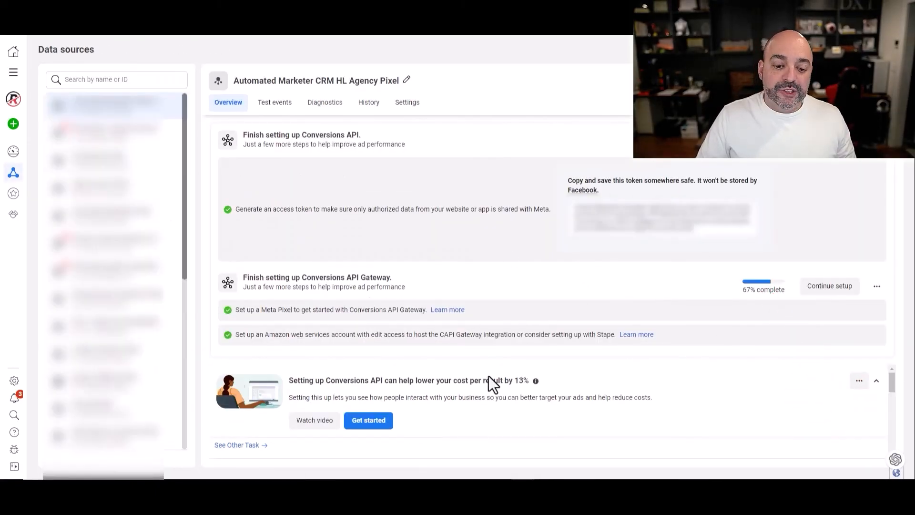
{"action": "scroll", "coordinate": [491, 377], "scroll_direction": "down", "scroll_amount": 3}
{"action": "scroll", "coordinate": [501, 381], "scroll_direction": "up", "scroll_amount": 3}
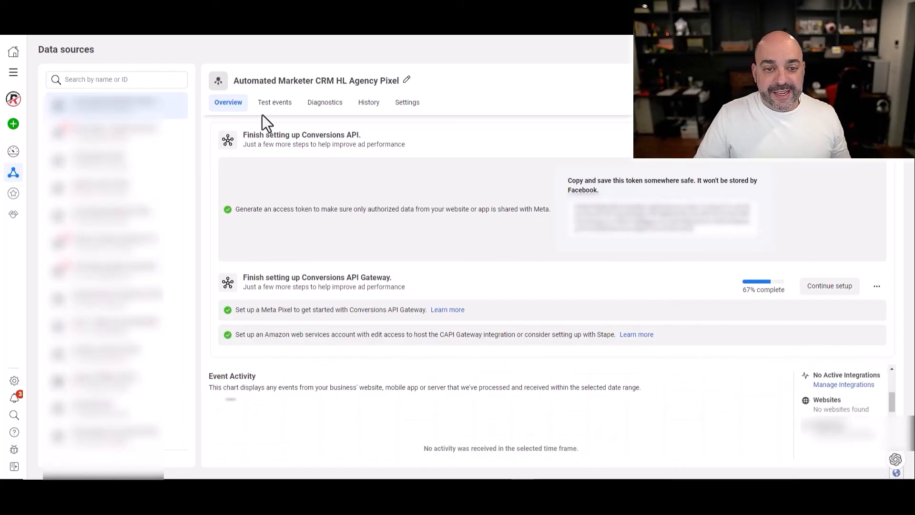
{"action": "key", "text": "F5"}
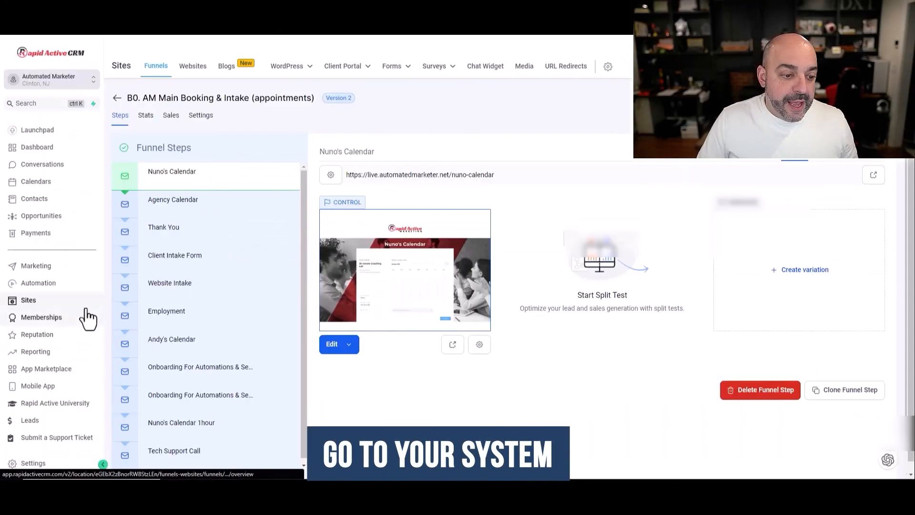
- Open the CAPI1: Form Submitted Lead Magnets workflow in the 04 Facebook Conversions API folder
{"action": "left_click", "coordinate": [81, 285]}
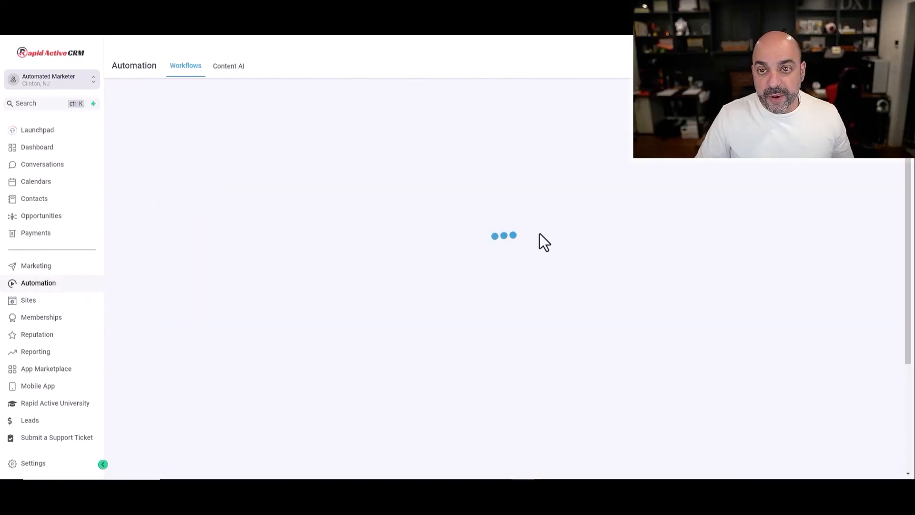
{"action": "scroll", "coordinate": [419, 224], "scroll_direction": "down", "scroll_amount": 4}
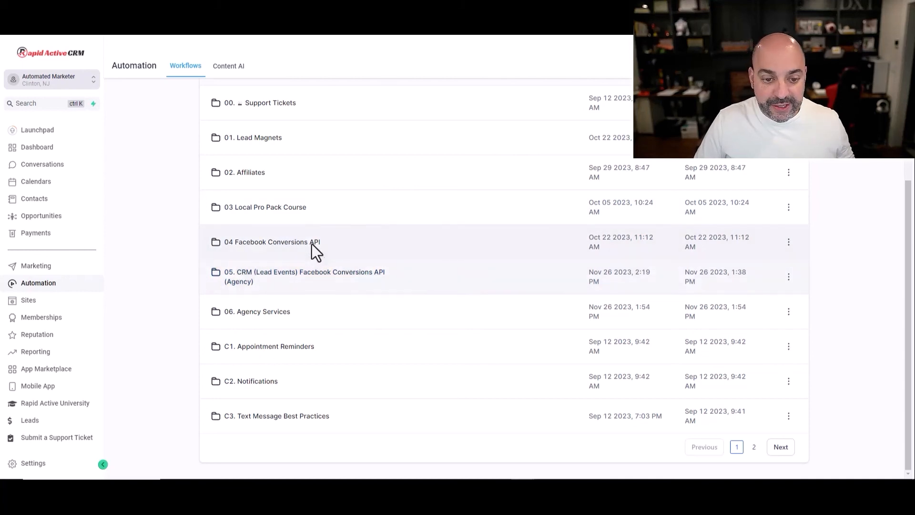
{"action": "left_click", "coordinate": [308, 244]}
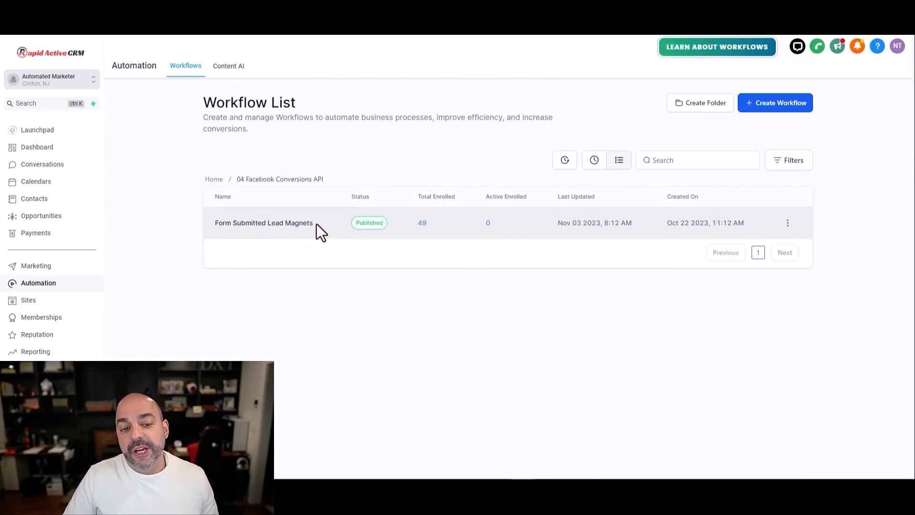
{"action": "left_click", "coordinate": [268, 223]}
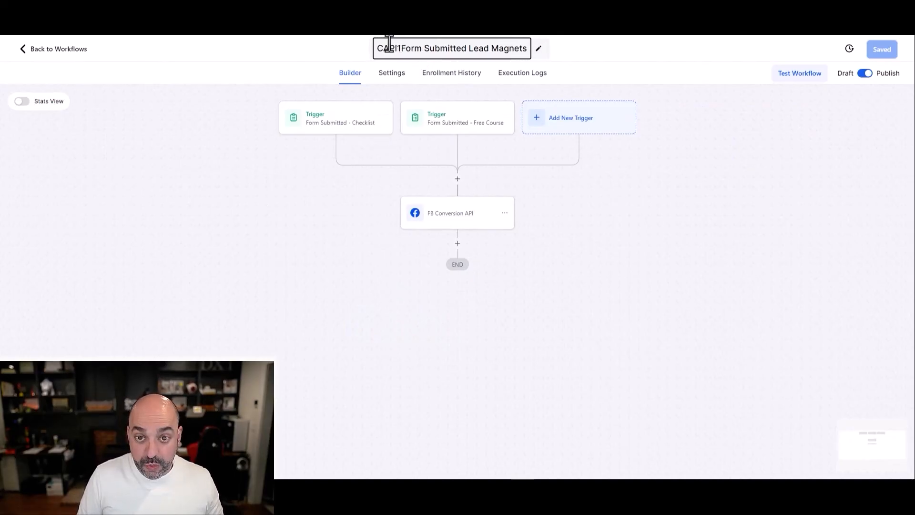
- Review the Checklist trigger and keep the CompleteRegistration USD action, then save CAPI1 and exit
{"action": "left_click", "coordinate": [356, 138]}
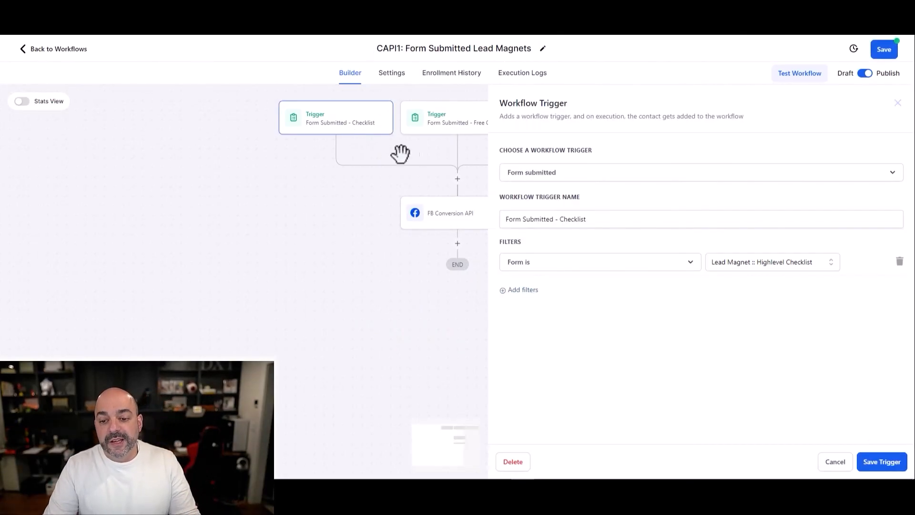
{"action": "left_click", "coordinate": [830, 463]}
{"action": "left_click", "coordinate": [448, 215]}
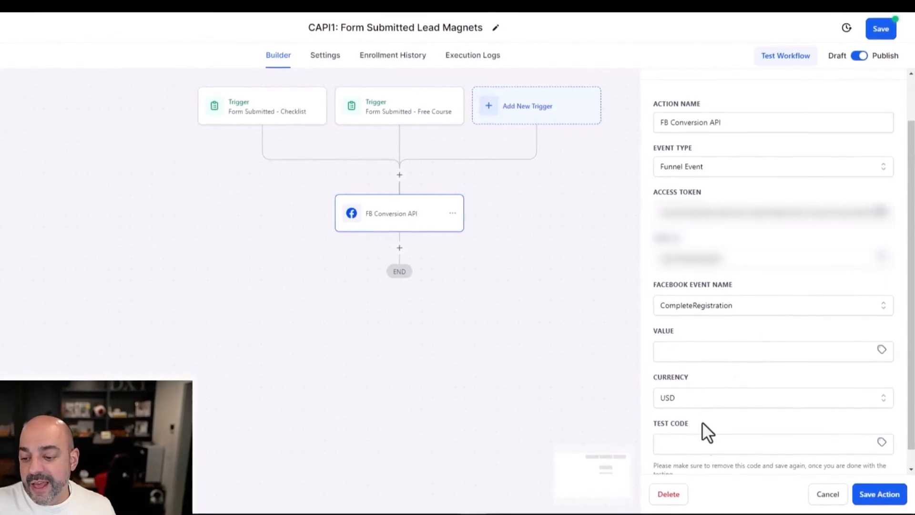
{"action": "scroll", "coordinate": [435, 184], "scroll_direction": "down", "scroll_amount": 1}
{"action": "left_click", "coordinate": [879, 501]}
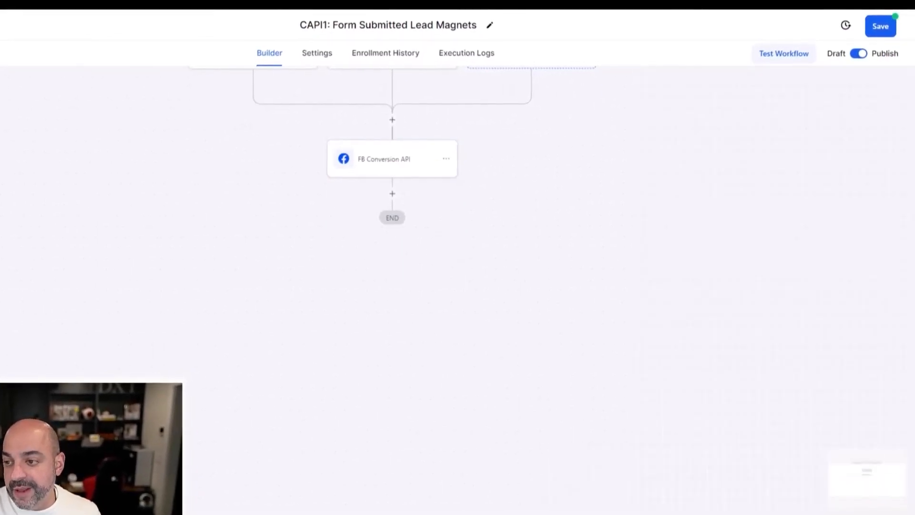
{"action": "left_click", "coordinate": [880, 28]}
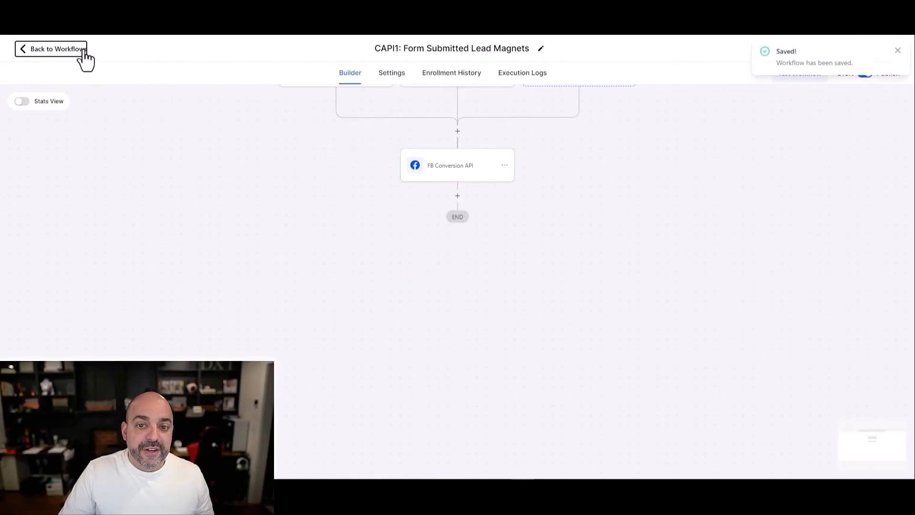
{"action": "left_click", "coordinate": [76, 49]}
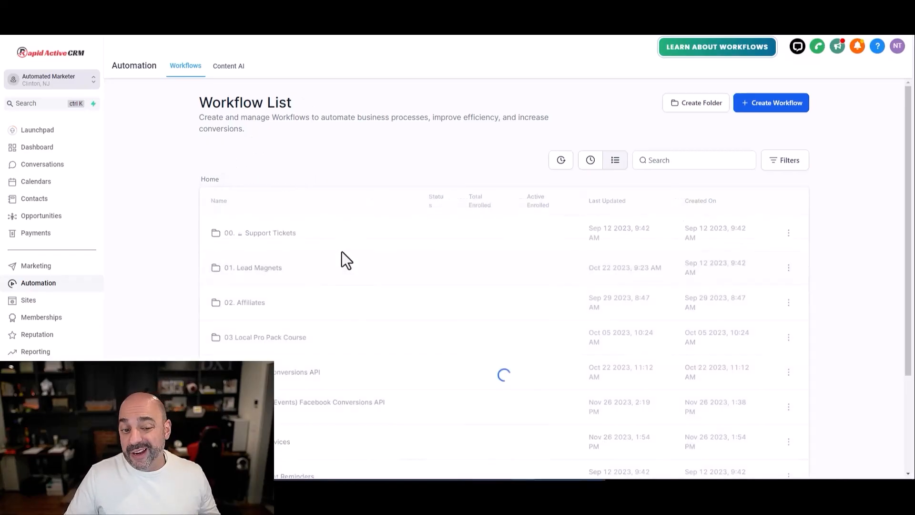
- Open the 03 Local Pro Pack Course folder's LP04 workflow and inspect its 997 USD Purchase event
{"action": "scroll", "coordinate": [342, 251], "scroll_direction": "down", "scroll_amount": 2}
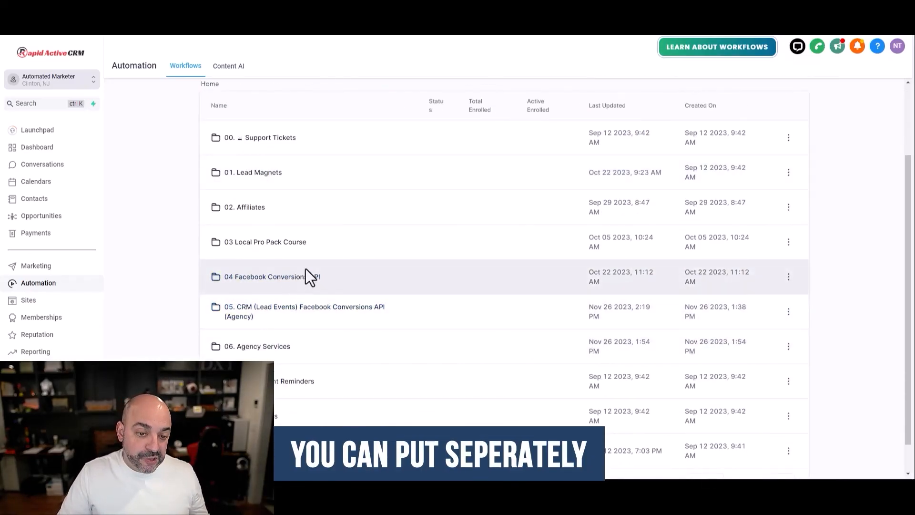
{"action": "scroll", "coordinate": [295, 289], "scroll_direction": "down", "scroll_amount": 1}
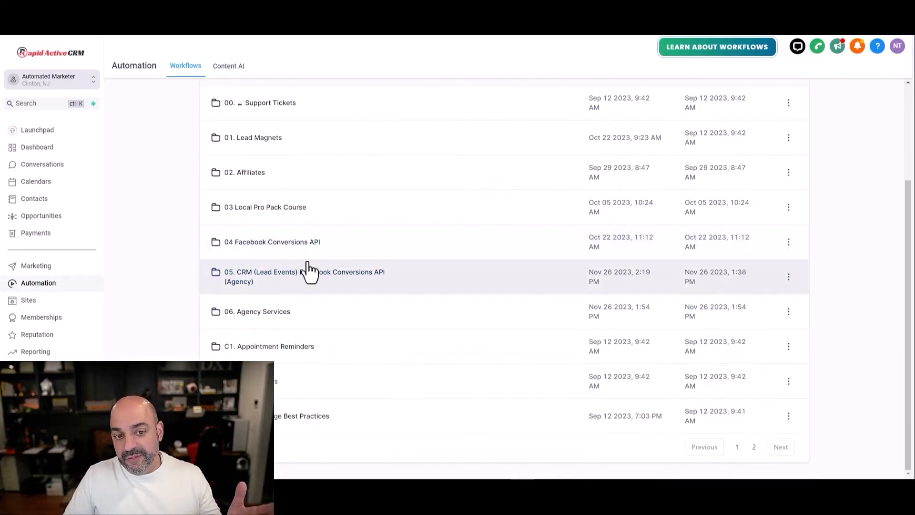
{"action": "left_click", "coordinate": [300, 208]}
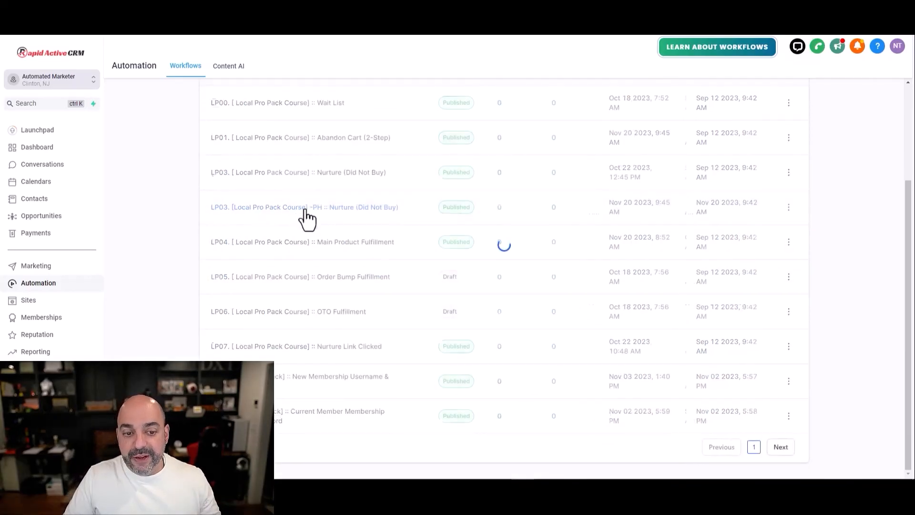
{"action": "left_click", "coordinate": [336, 241]}
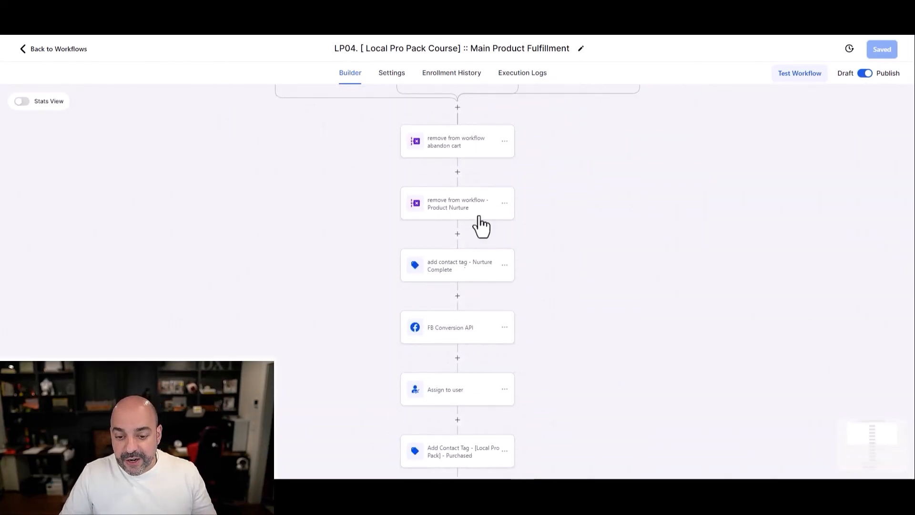
{"action": "left_click", "coordinate": [446, 336]}
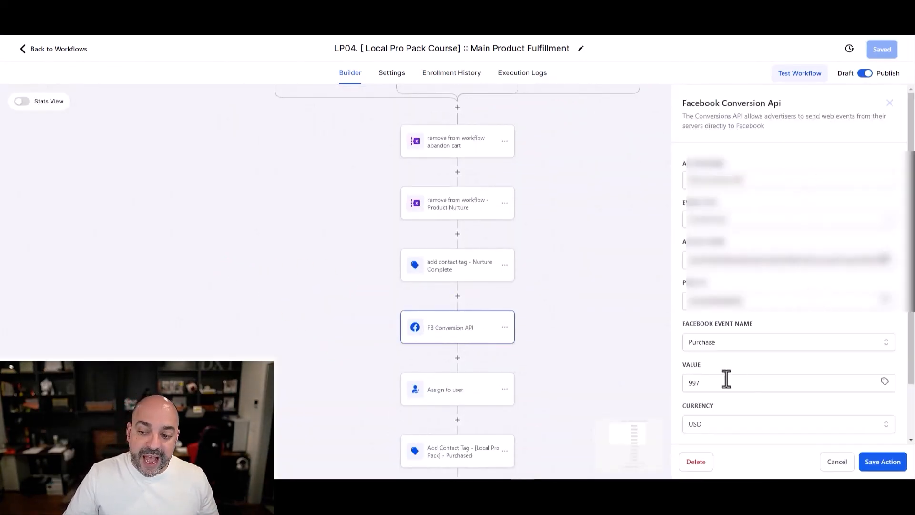